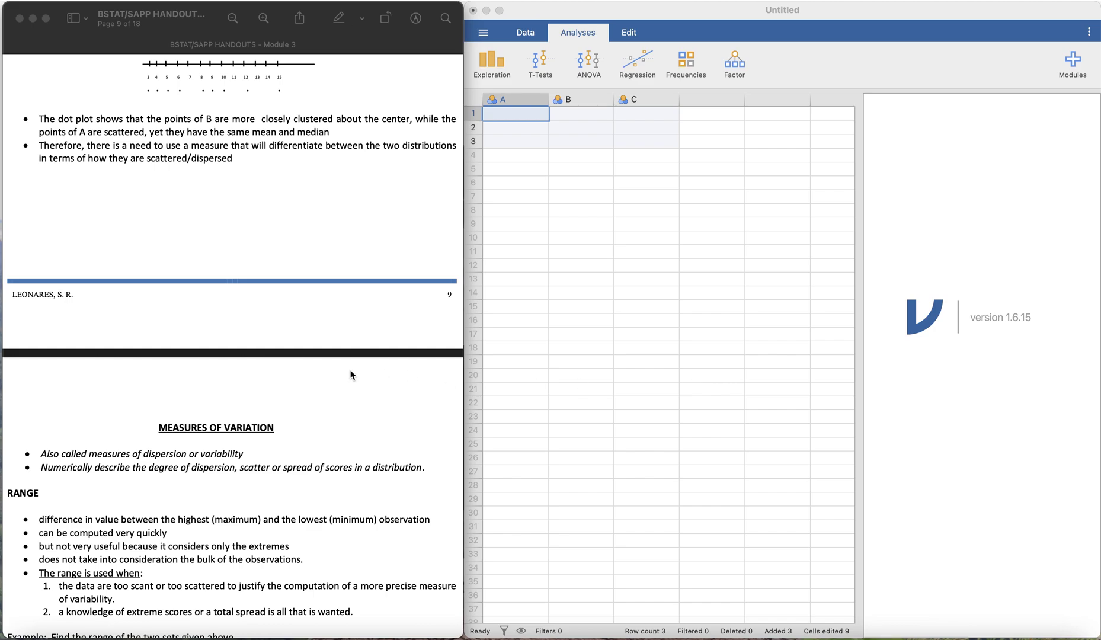
Scroll the handout back to page 8's Introduction to Variability showing soft-drink sets A and B.
scroll(275, 437, up, 15)
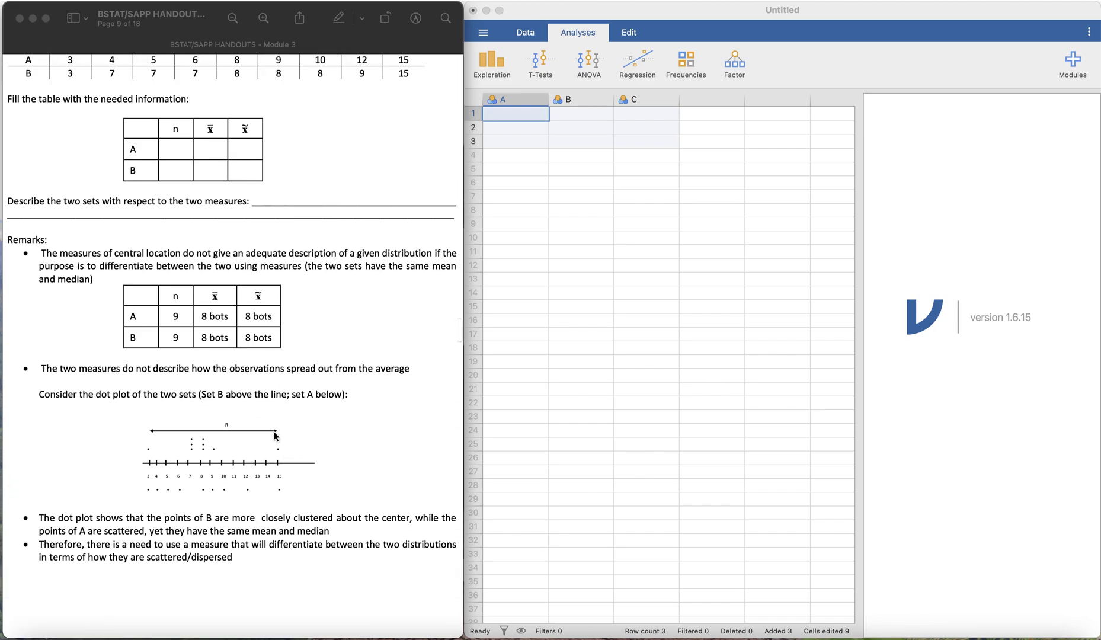
scroll(275, 437, up, 3)
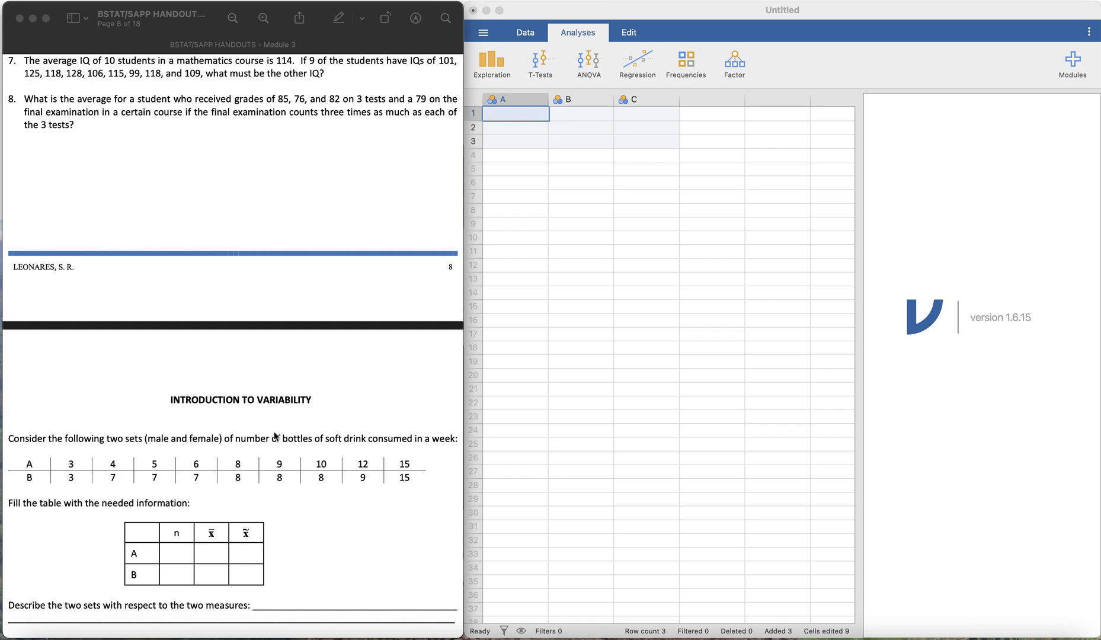
click(560, 276)
click(285, 437)
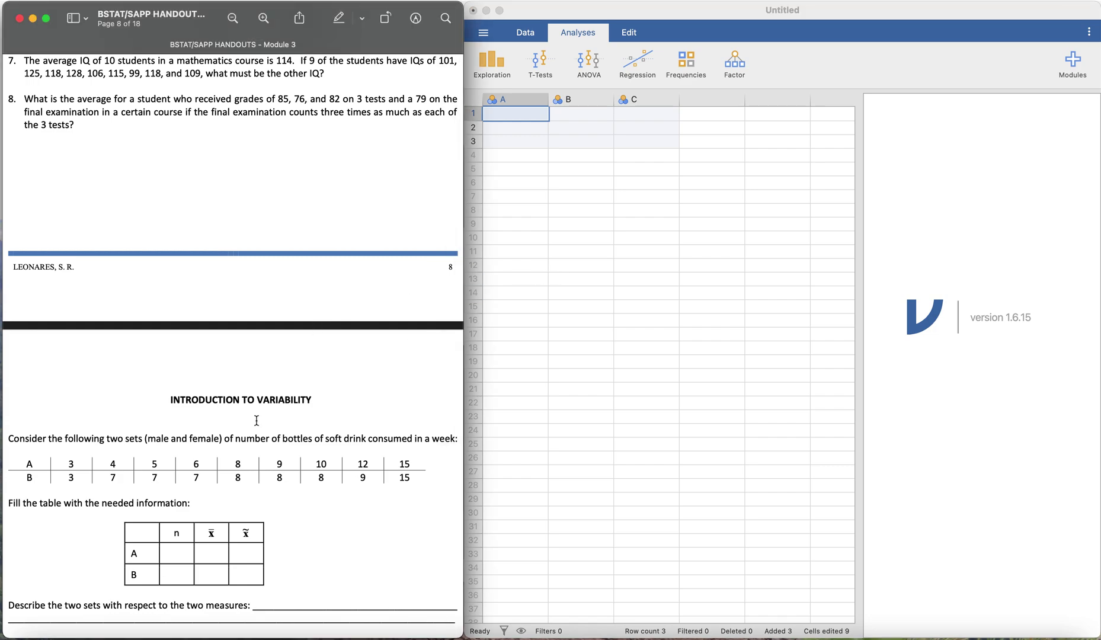
triple_click(34, 265)
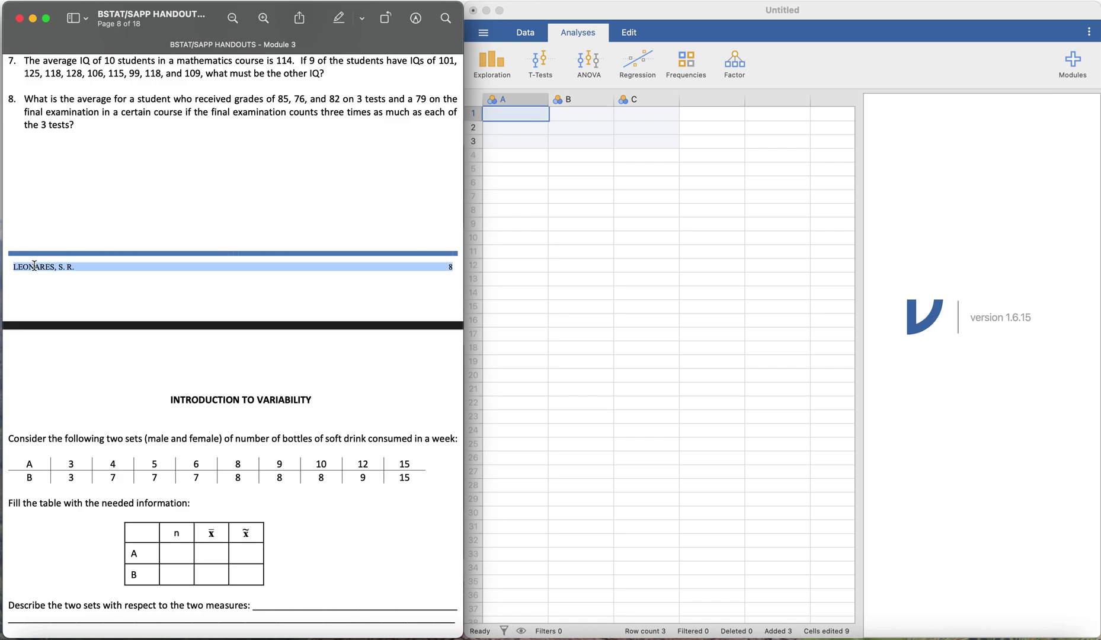
click(92, 298)
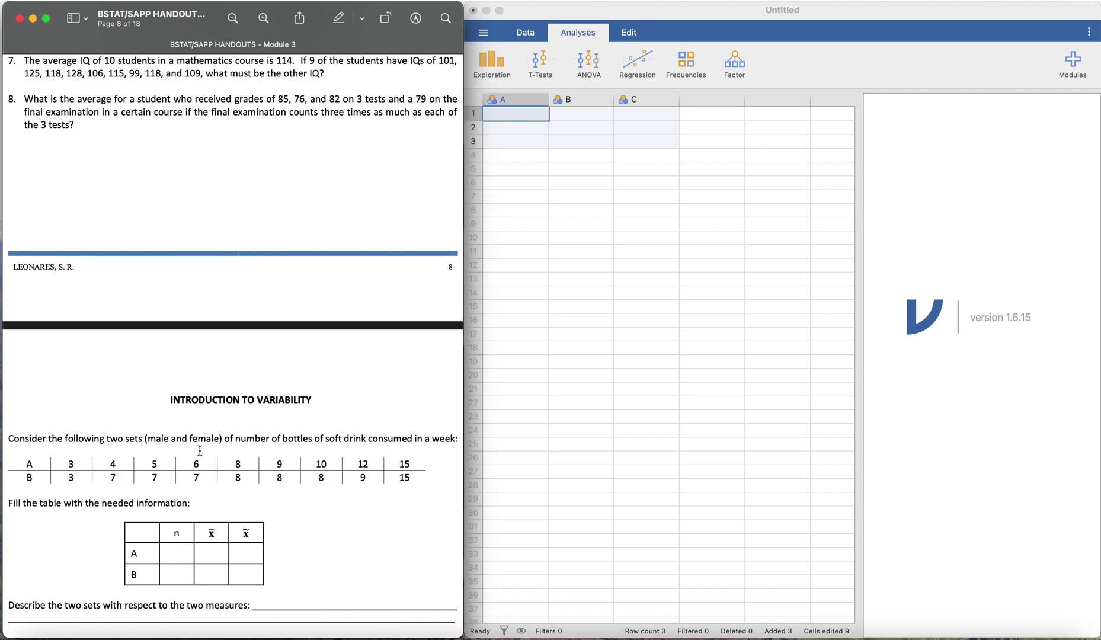
click(520, 115)
Give variable A the description 'Males'.
double_click(531, 99)
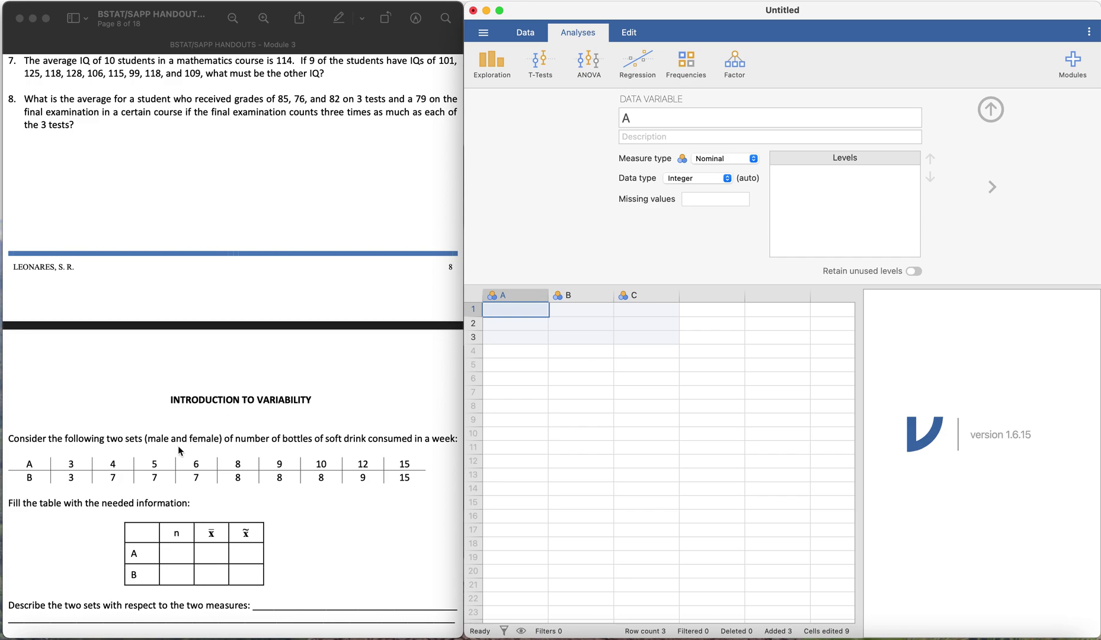
click(685, 136)
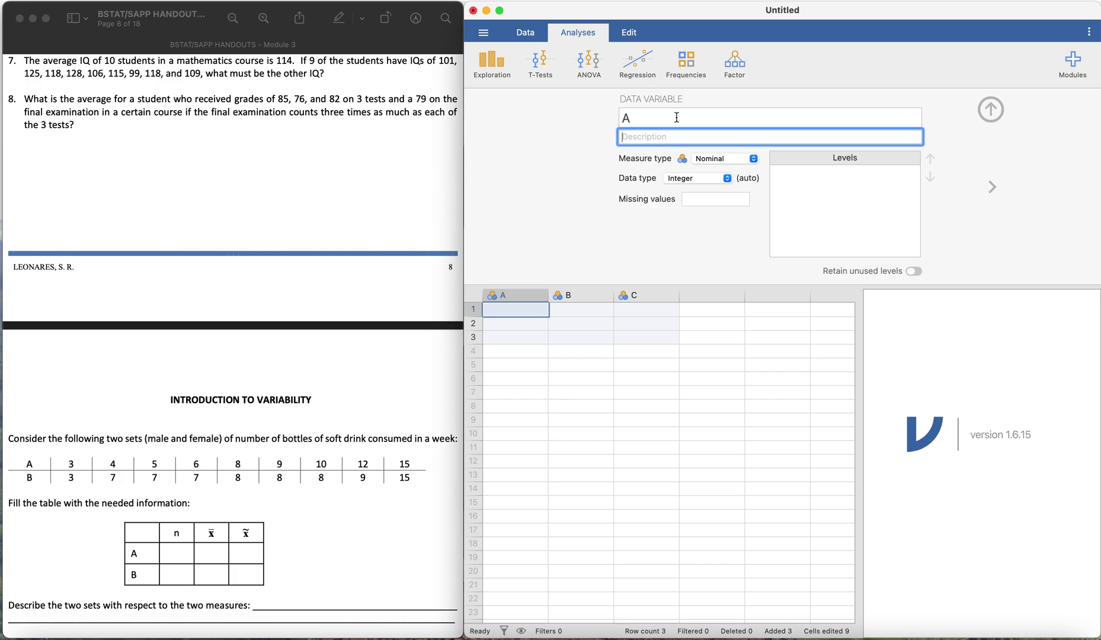
text(Males)
key(Return)
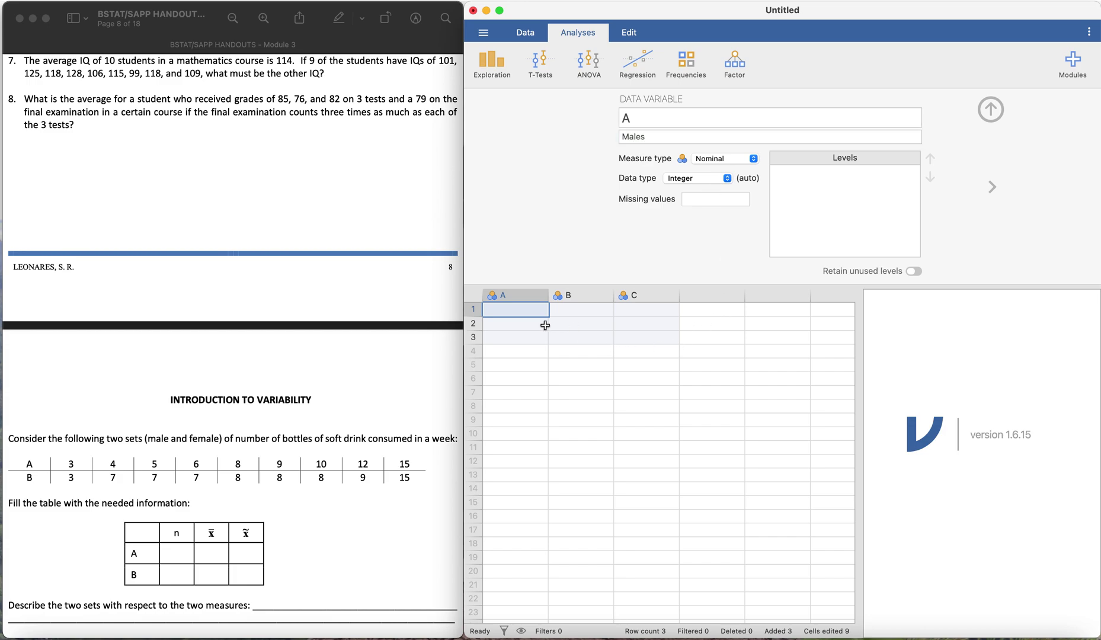
Give variable B the description 'Females' and close the variable setup.
click(598, 300)
click(704, 136)
text(Females)
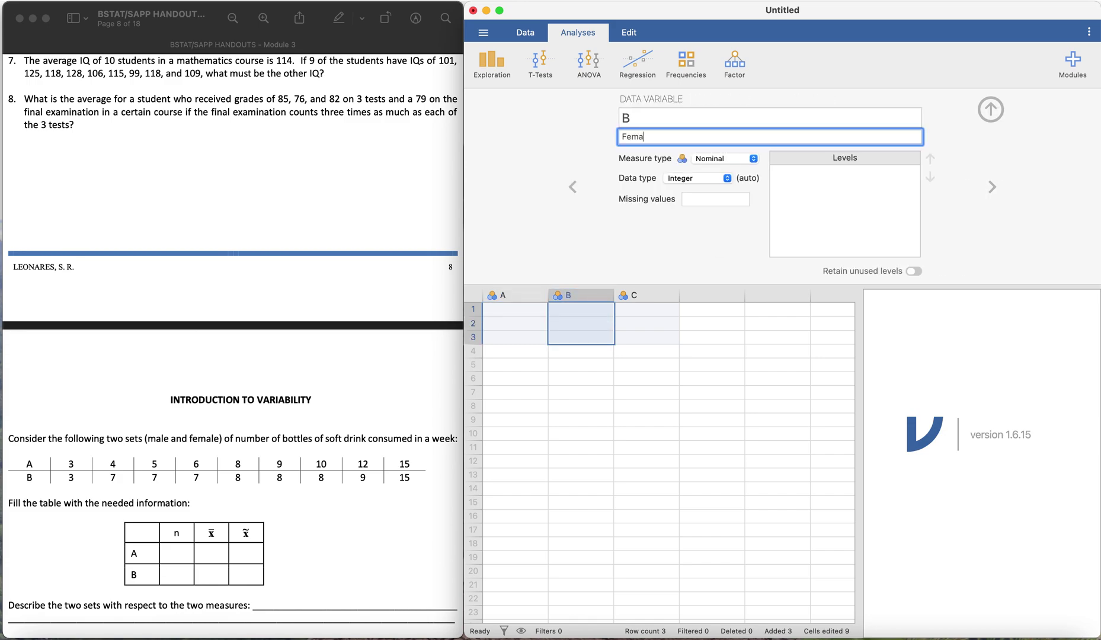
key(Return)
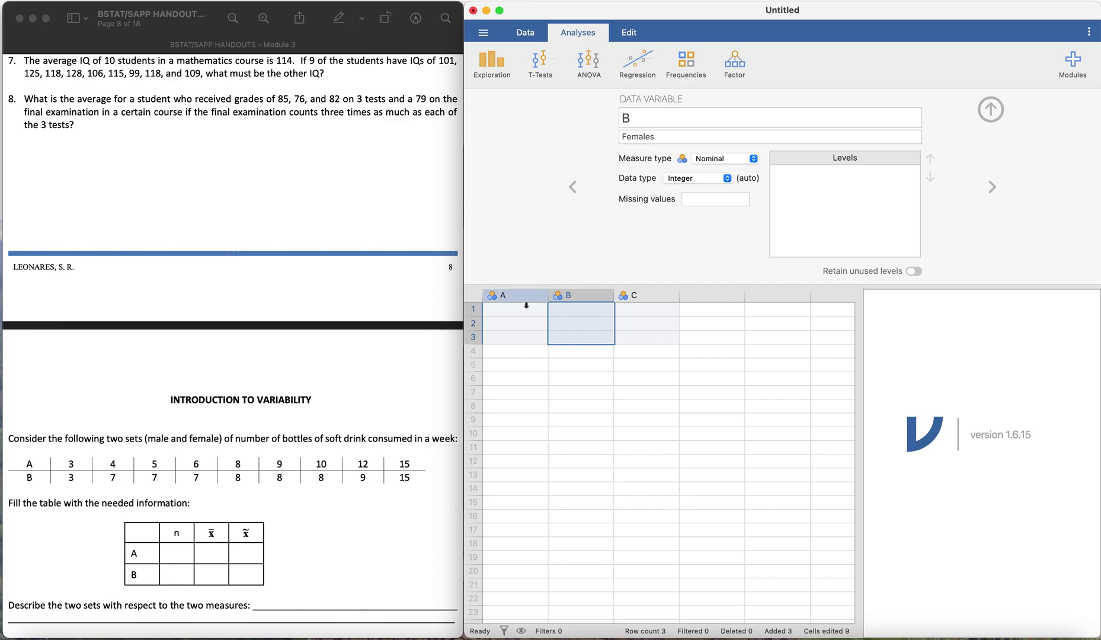
click(503, 308)
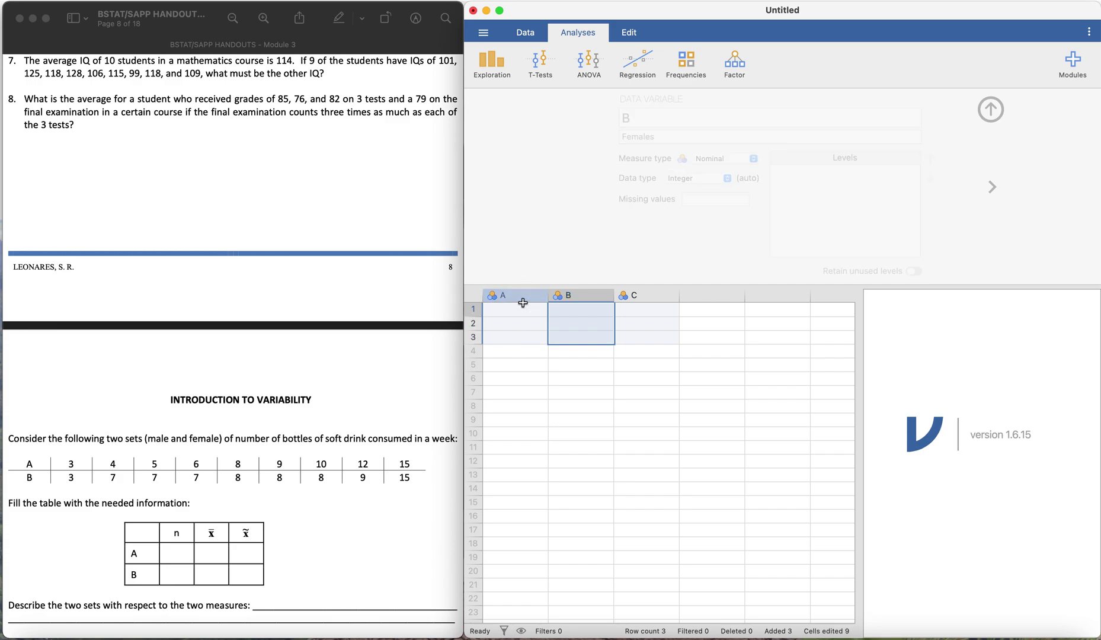
click(994, 107)
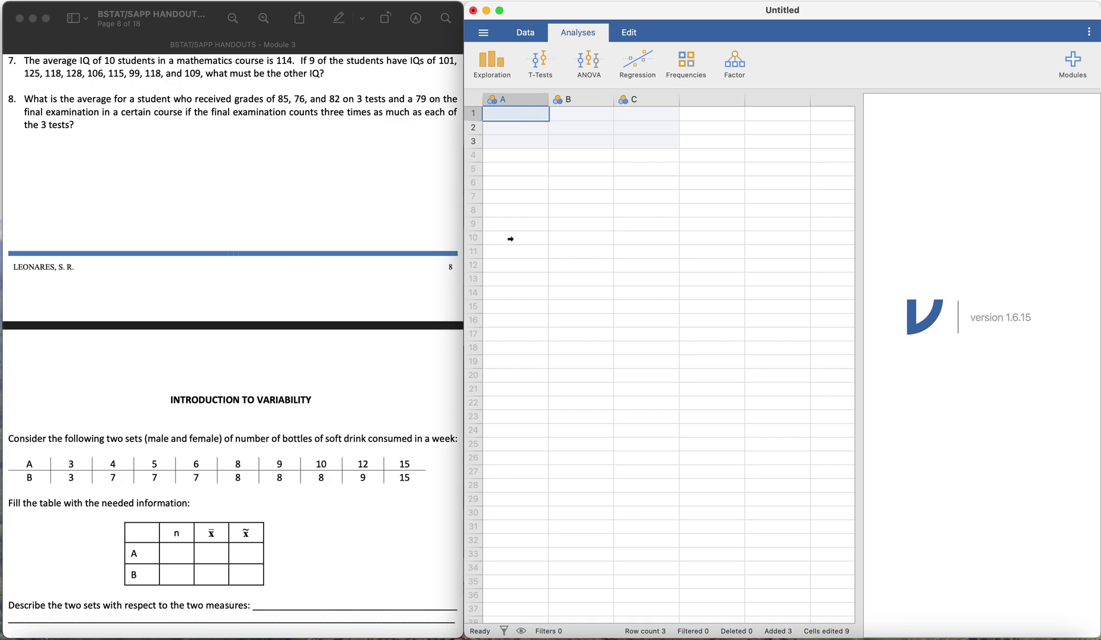
Enter 3, 4, 5, 6, 8, 9, 10, 12, 15 down column A.
text(3)
key(Return)
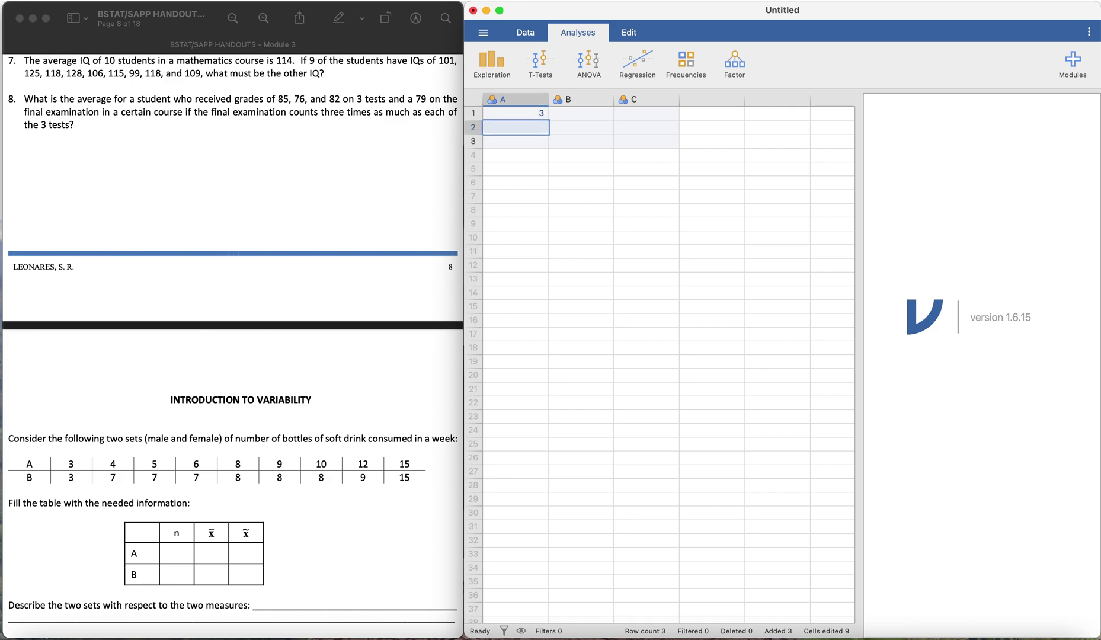
text(4)
key(Return)
text(5)
key(Return)
text(6)
key(Return)
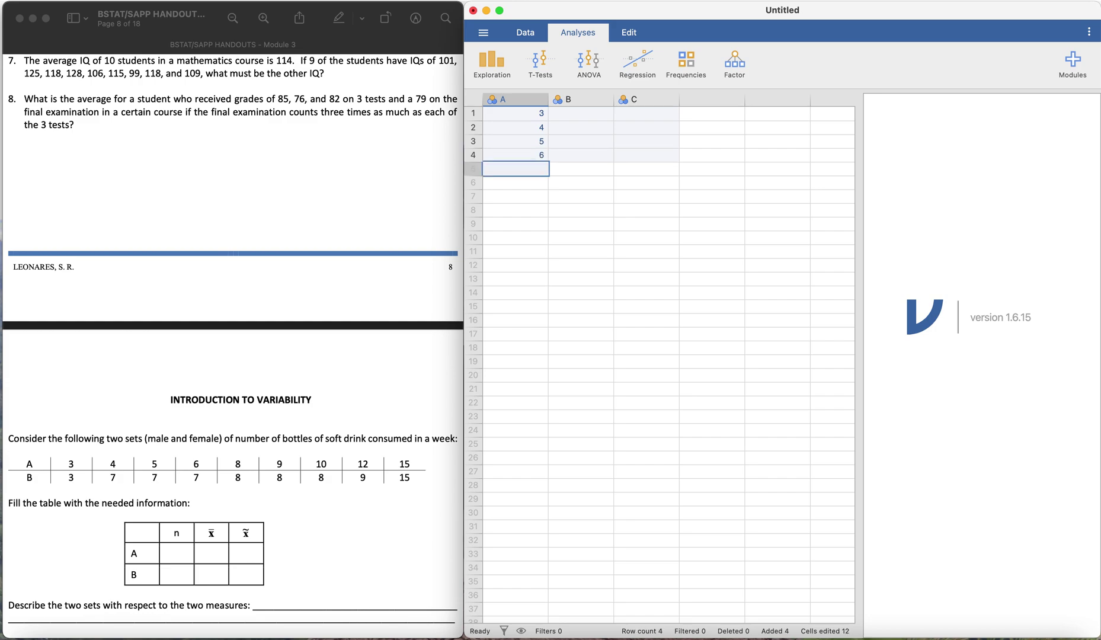
text(8)
key(Return)
text(9)
key(Return)
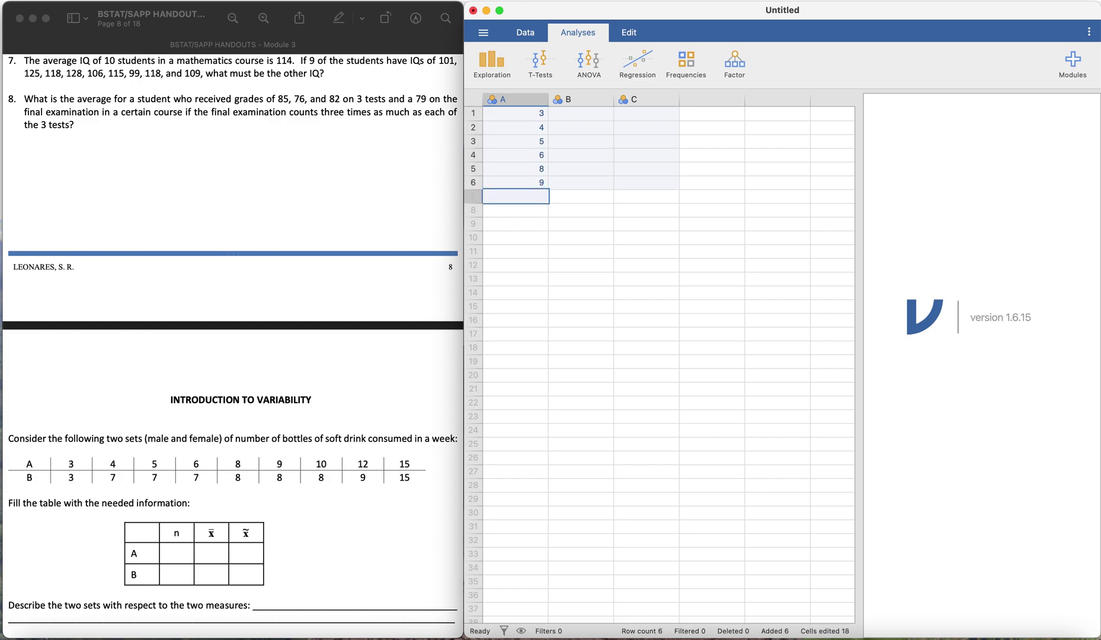
text(10)
key(Return)
text(12)
key(Return)
text(1)
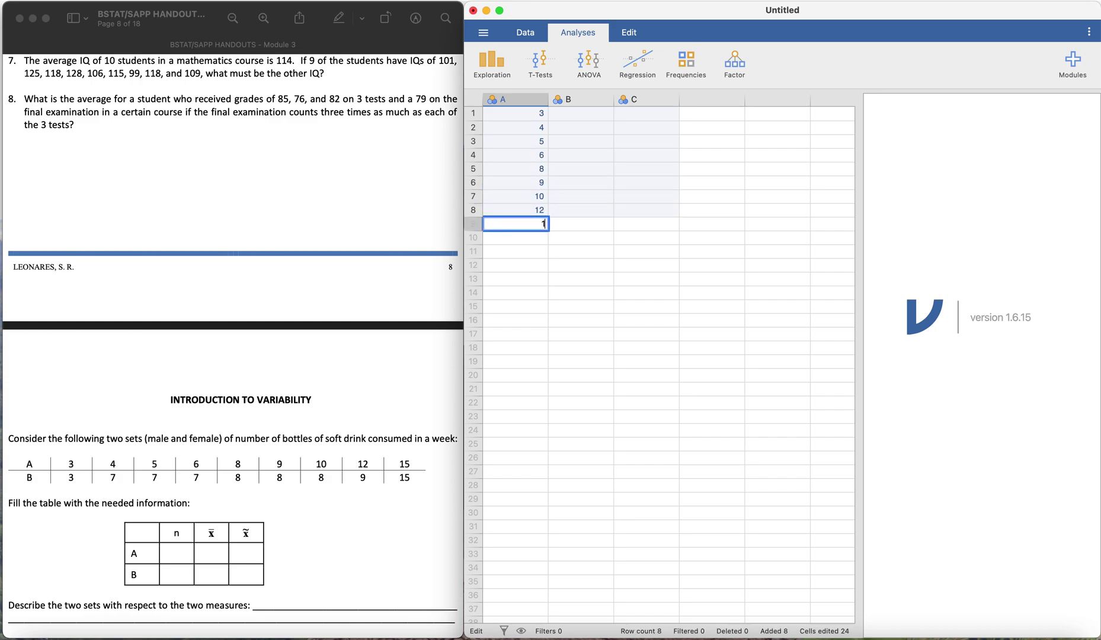
text(5)
key(Return)
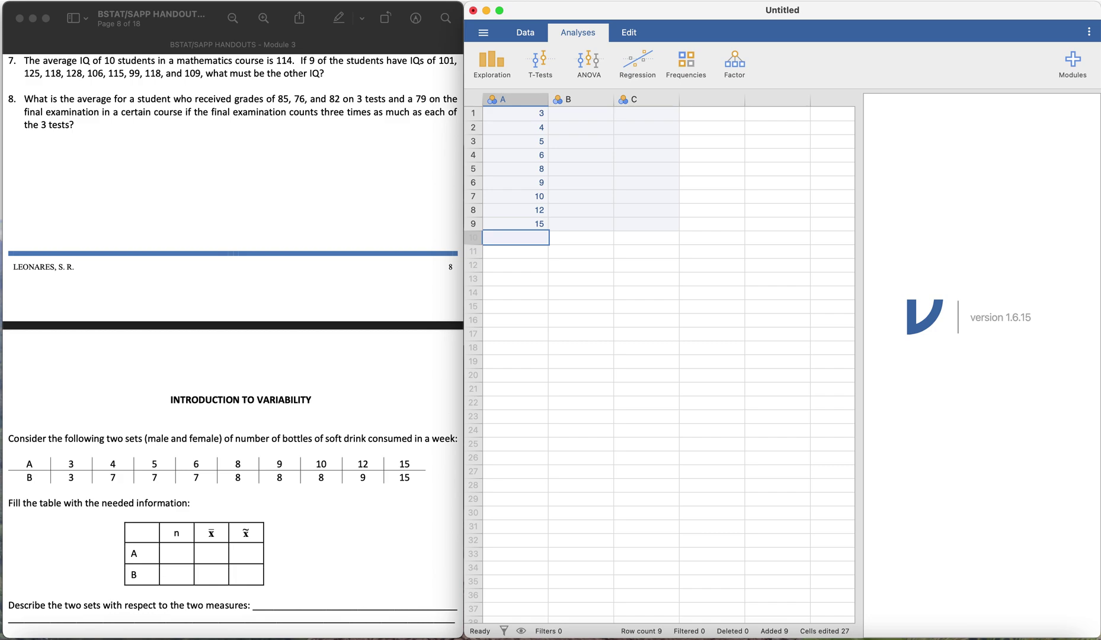
Enter 3, 7, 7, 7, 8, 8, 8, 9, 15 down column B.
key(Up)
key(Right)
key(Up)
key(Up)
key(Up)
key(Up)
key(Up)
key(Up)
key(Up)
key(Up)
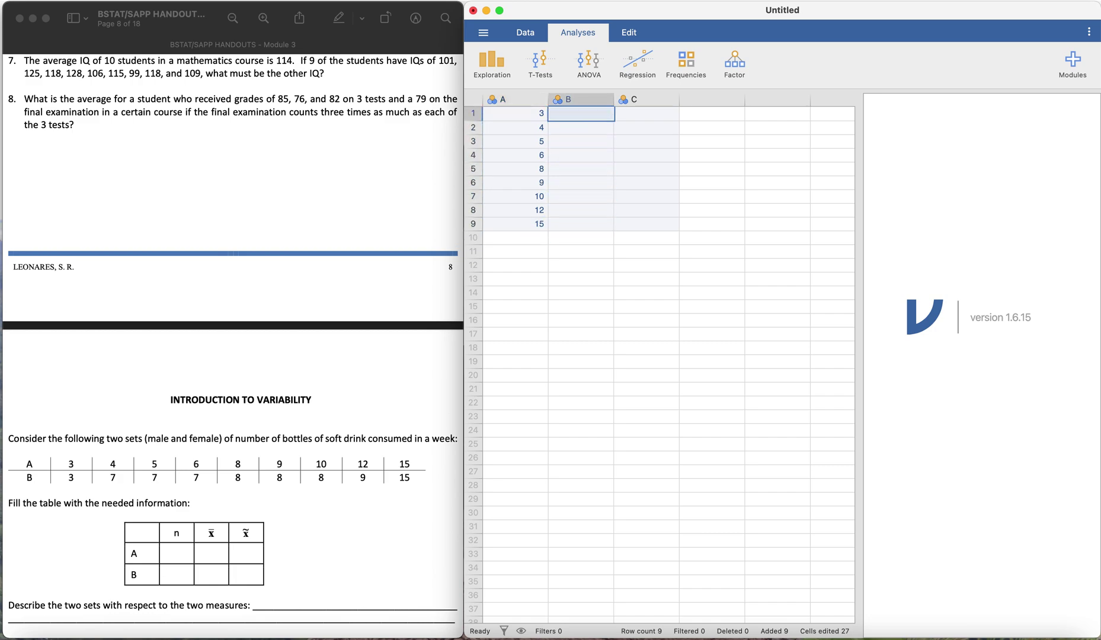
text(3)
key(Return)
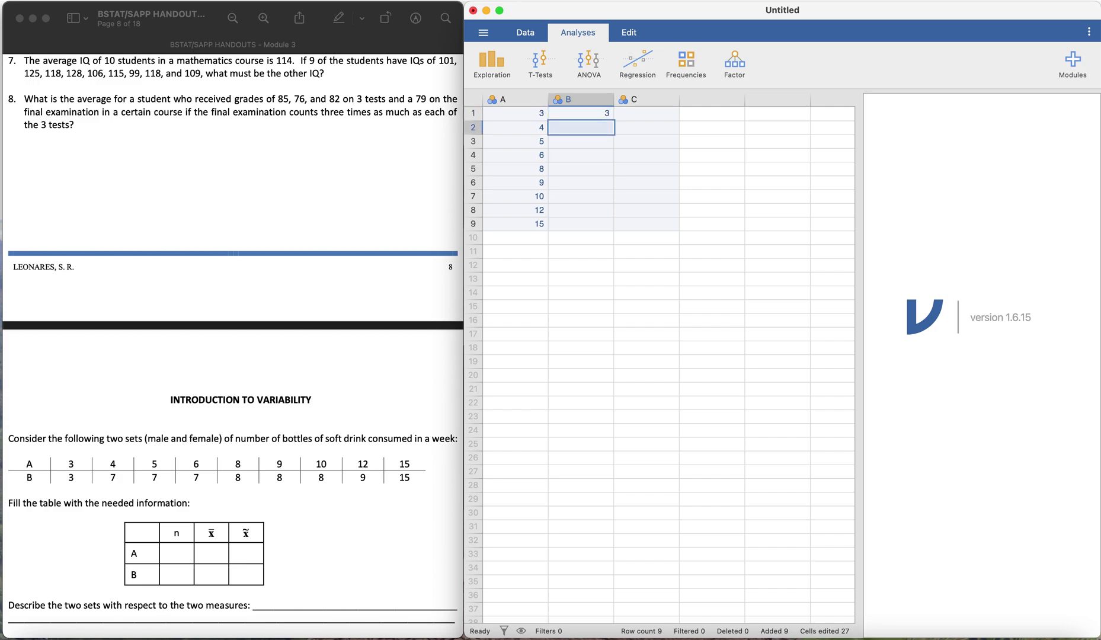
text(7)
key(Return)
text(7)
key(Return)
text(7)
key(Return)
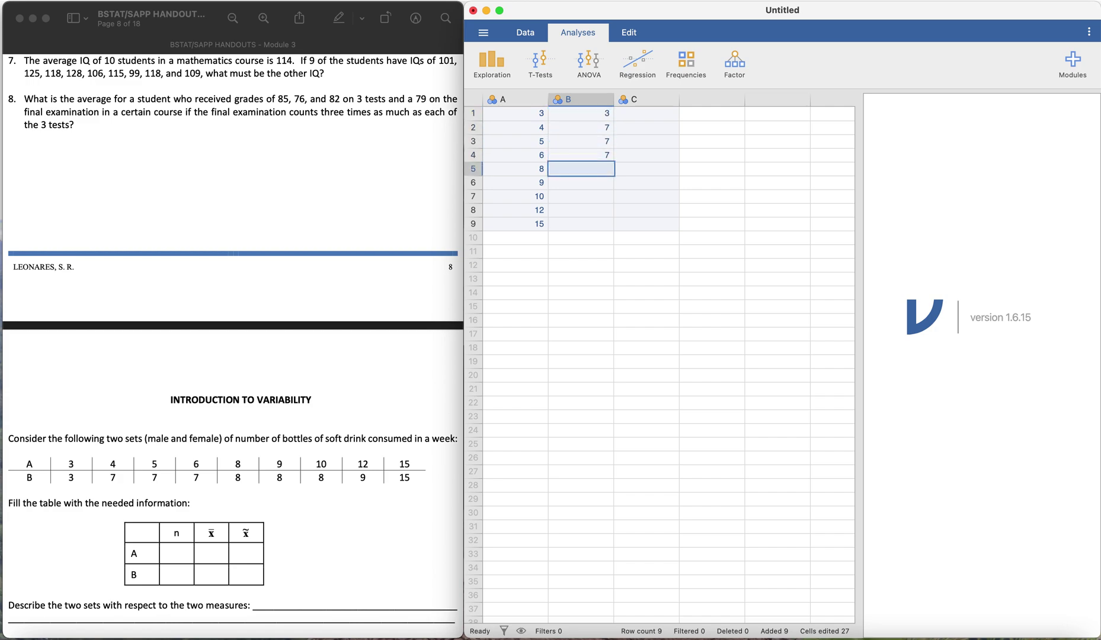
text(8)
key(Return)
text(8)
key(Return)
text(8)
key(Return)
text(9)
key(Return)
text(15)
key(Return)
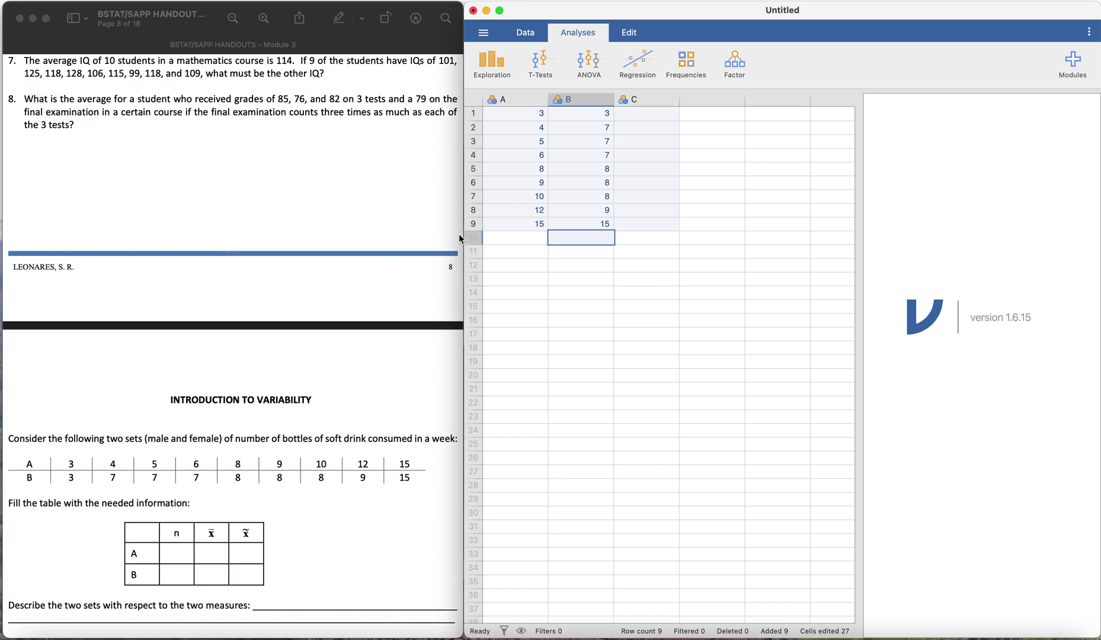
Start a Descriptives analysis from the Exploration menu.
click(491, 225)
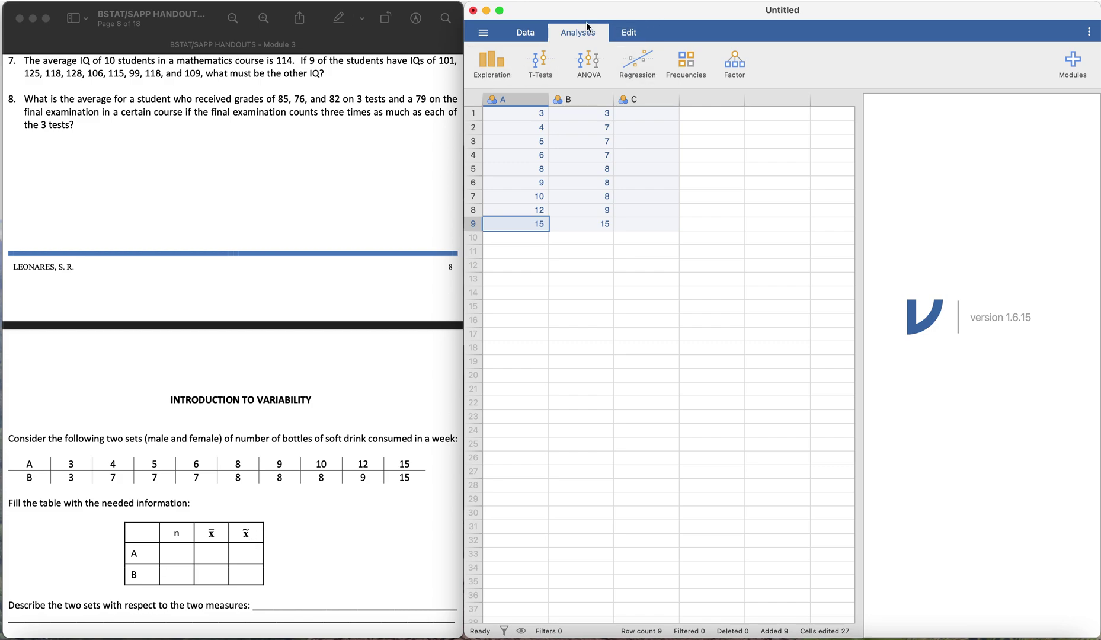
click(501, 65)
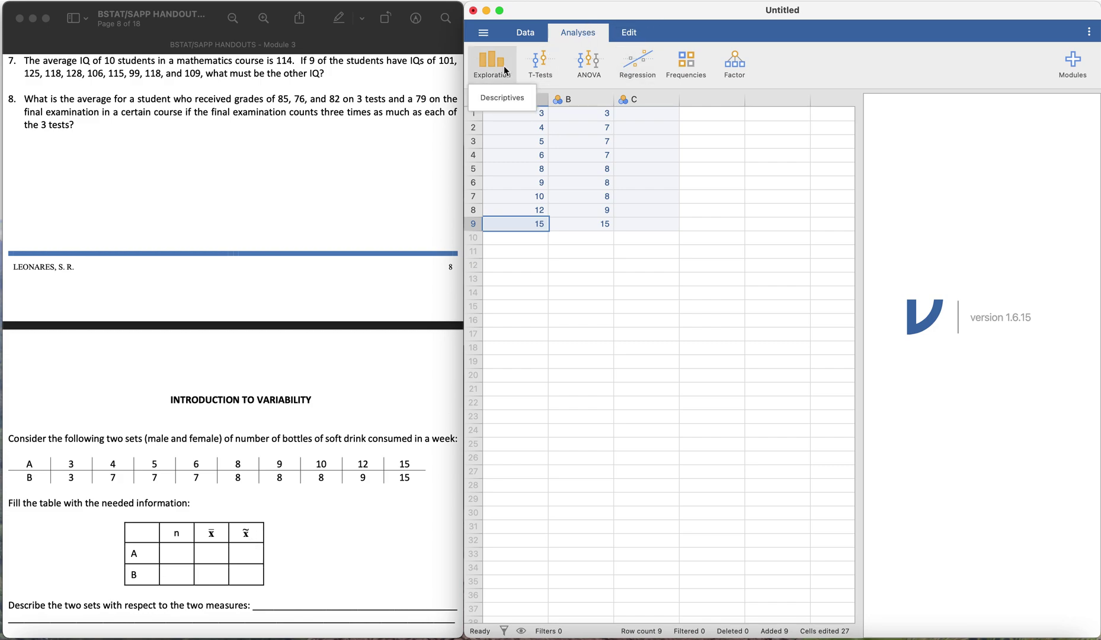
click(511, 95)
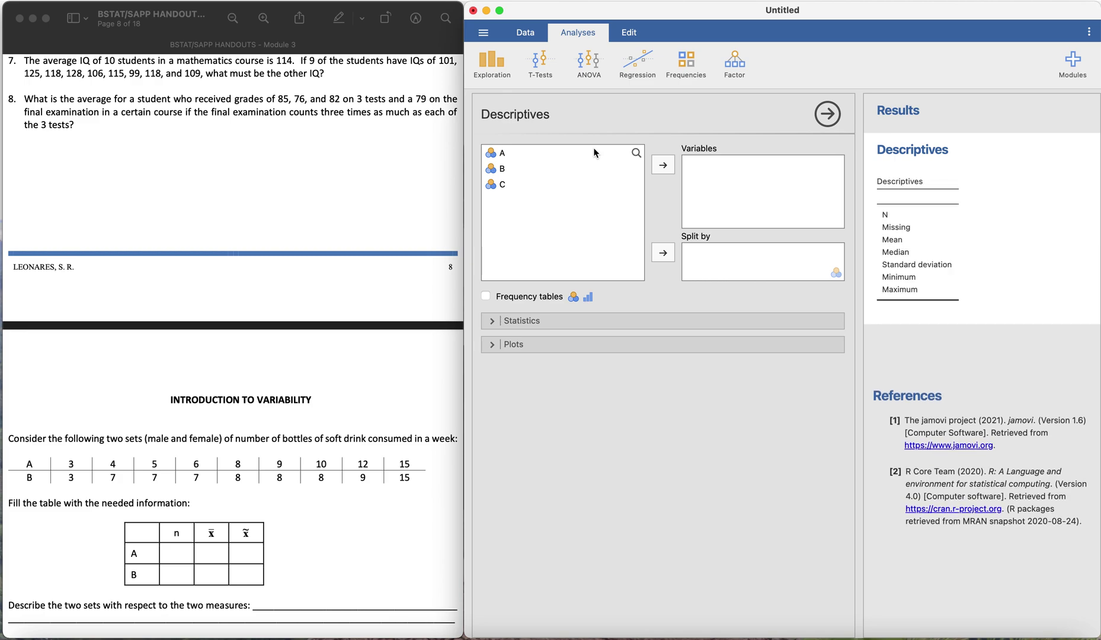
Analyse A and B in Descriptives, dropping missing count, standard deviation and maximum.
click(522, 155)
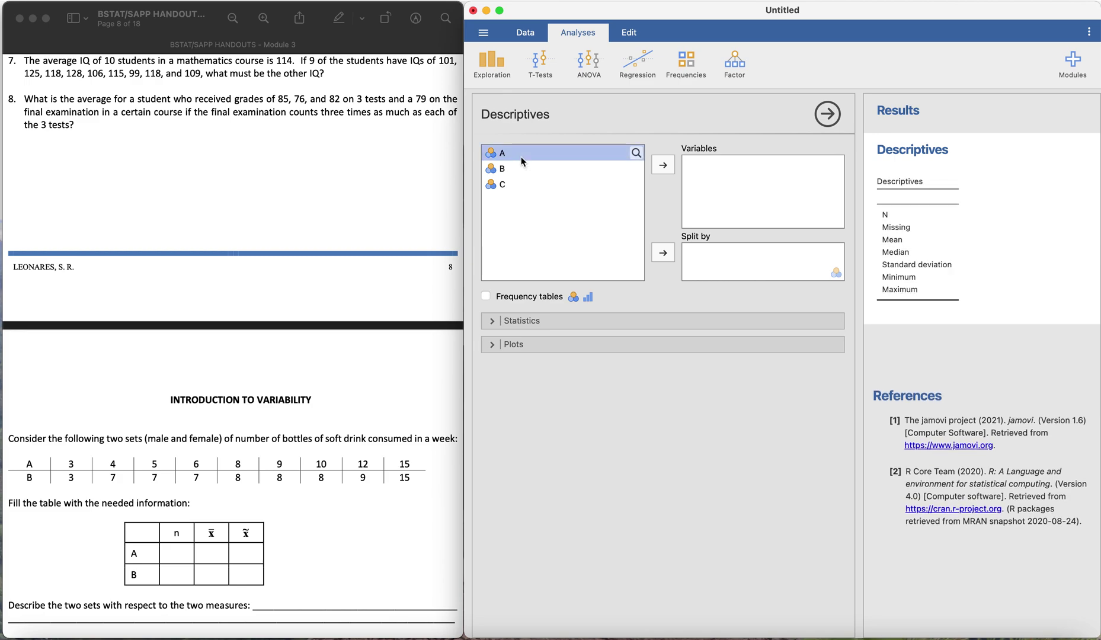
click(663, 165)
click(663, 165)
click(524, 320)
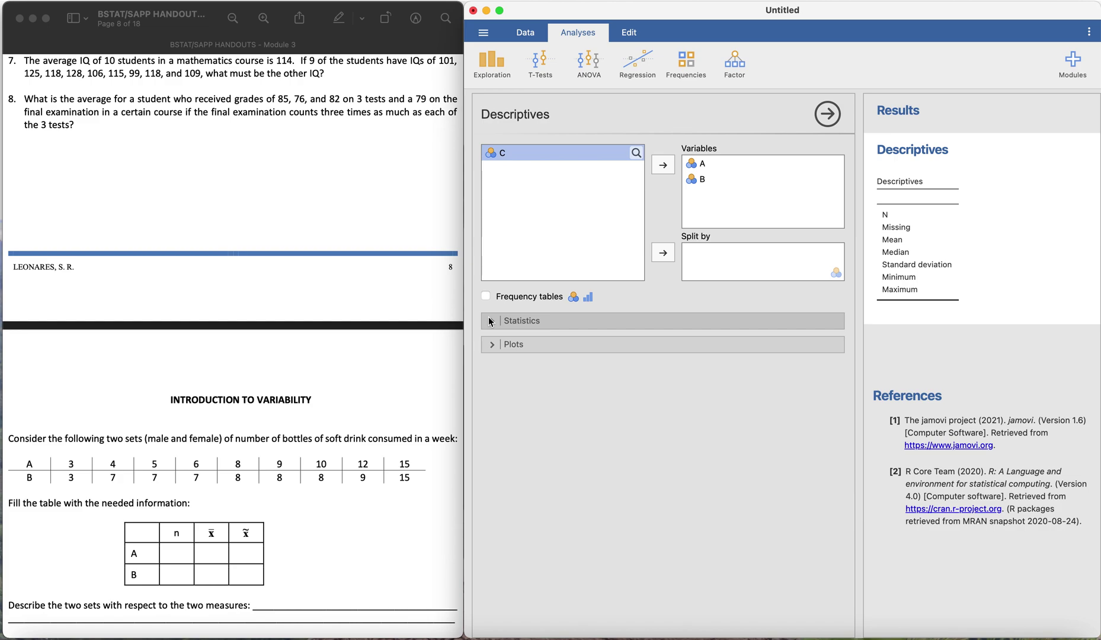
click(524, 361)
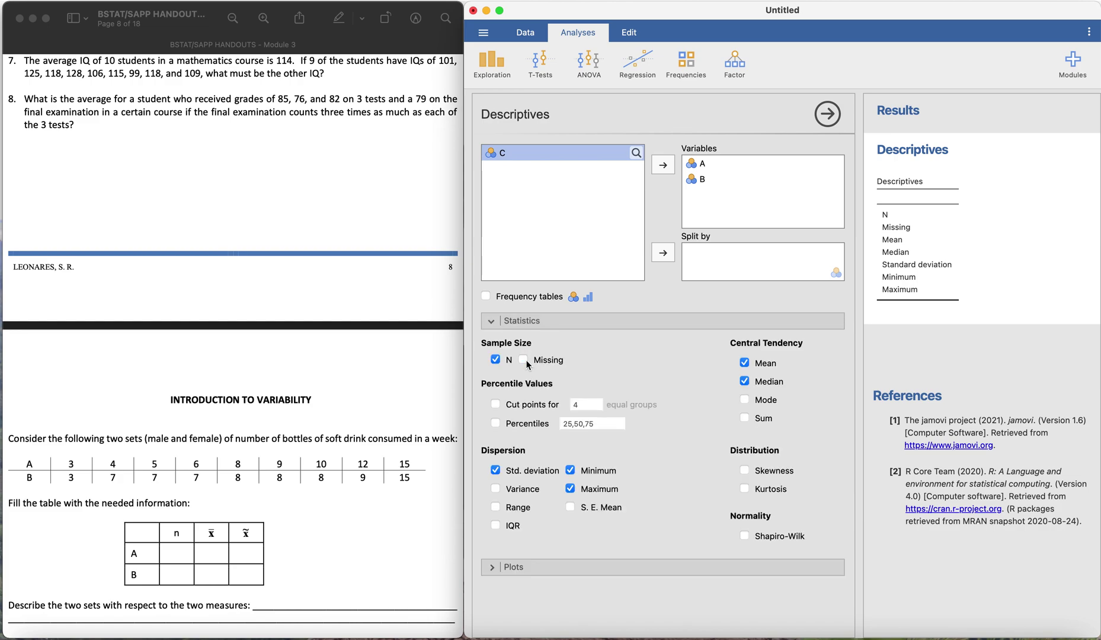
click(497, 469)
click(574, 491)
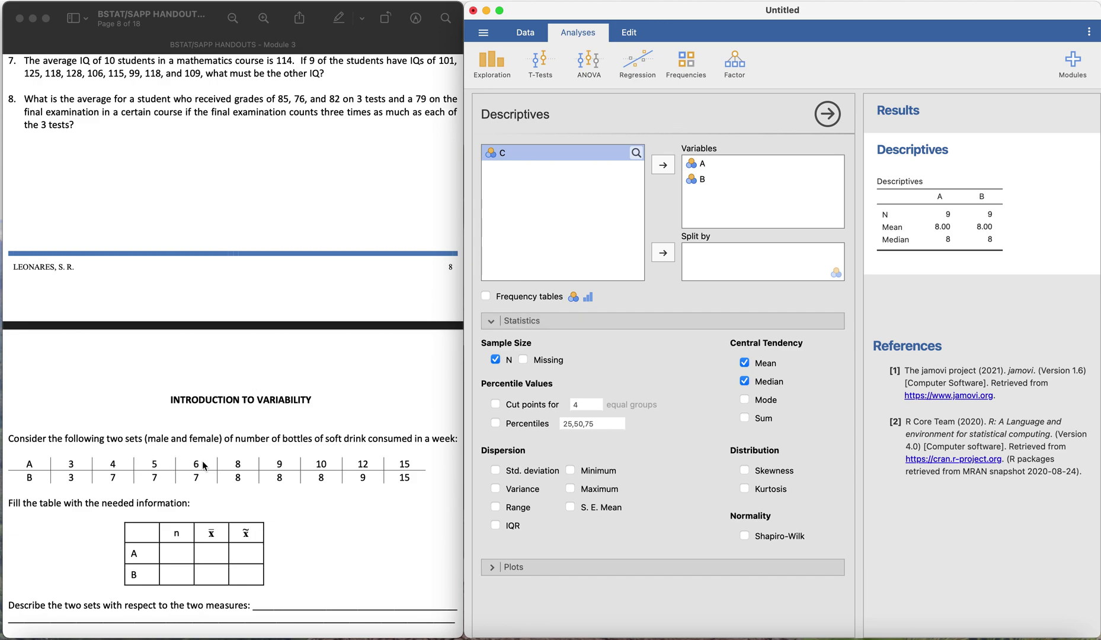
scroll(204, 466, down, 5)
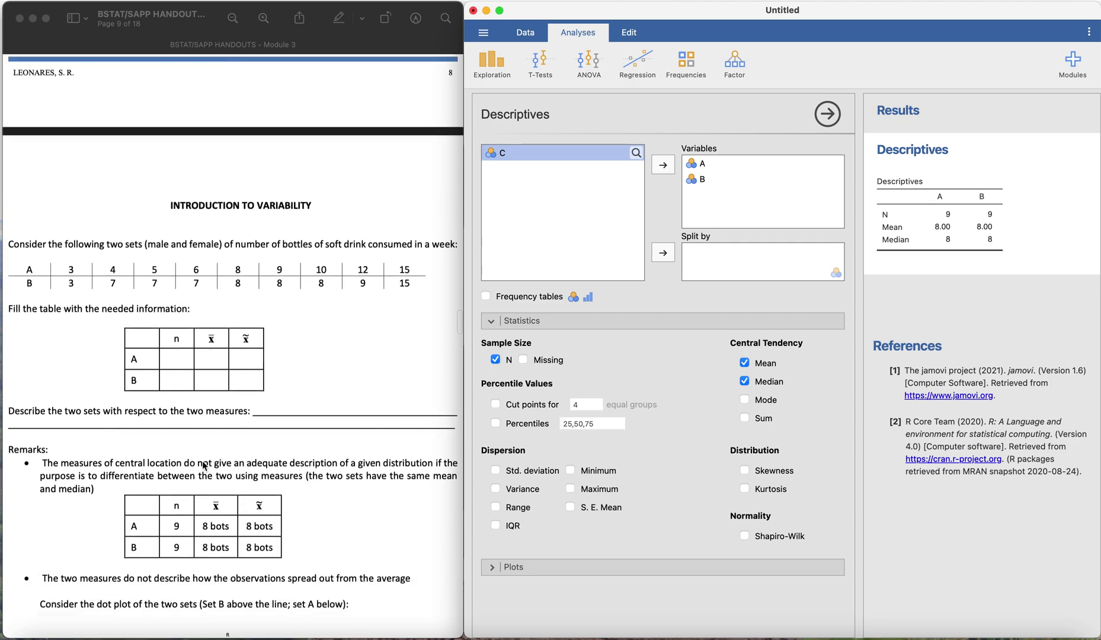
Scroll through page 9's remarks on the two soft-drink sets.
scroll(205, 466, down, 2)
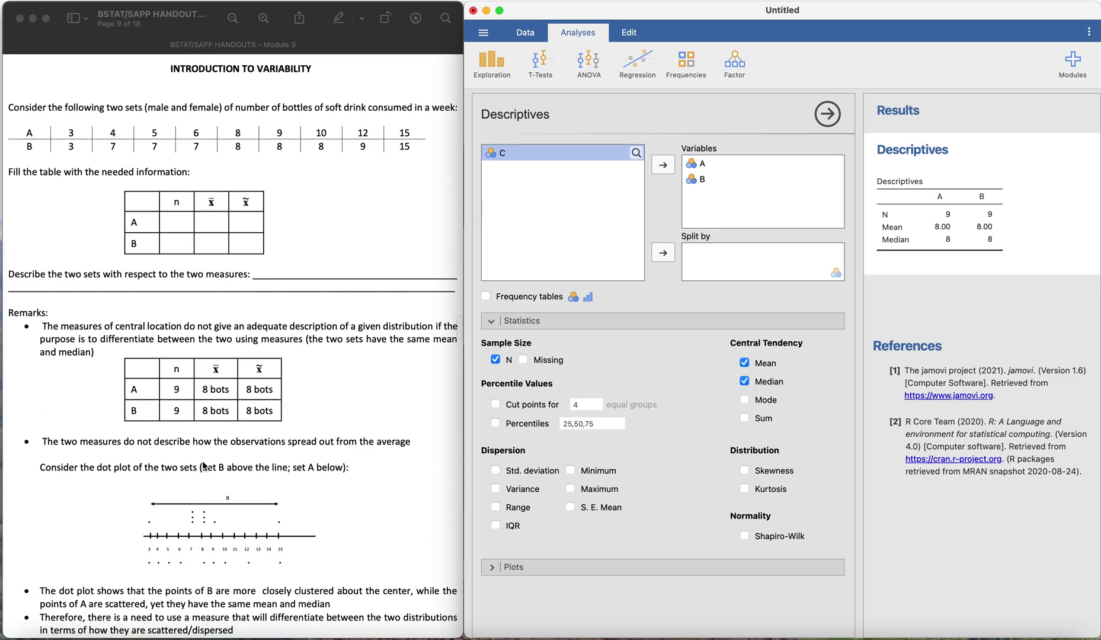
scroll(203, 467, up, 2)
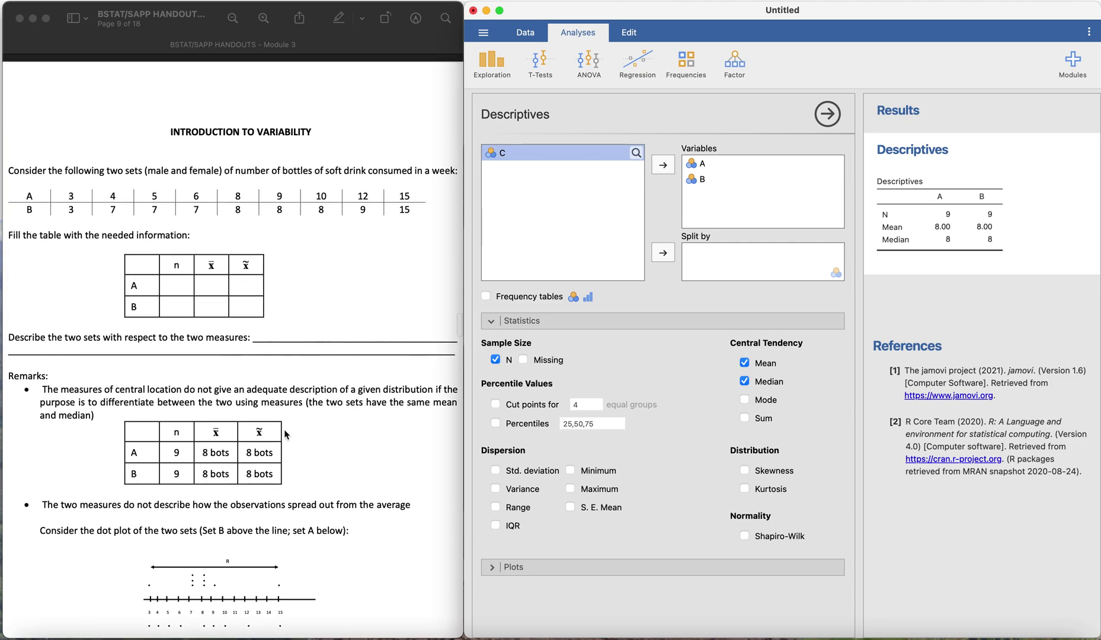
click(339, 425)
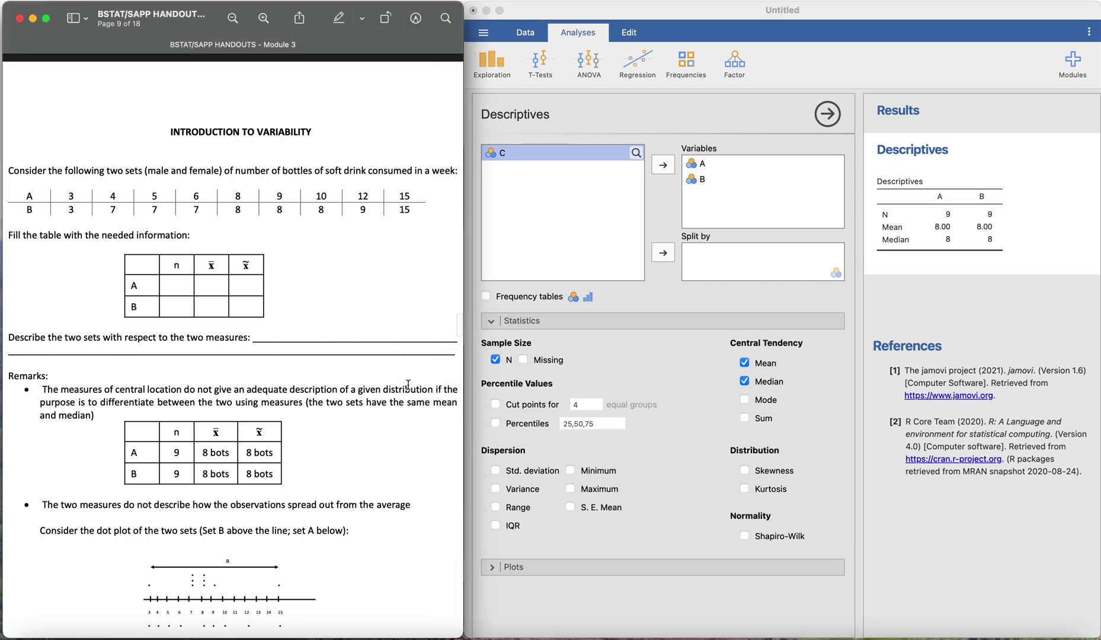
scroll(408, 384, right, 1)
scroll(219, 401, left, 1)
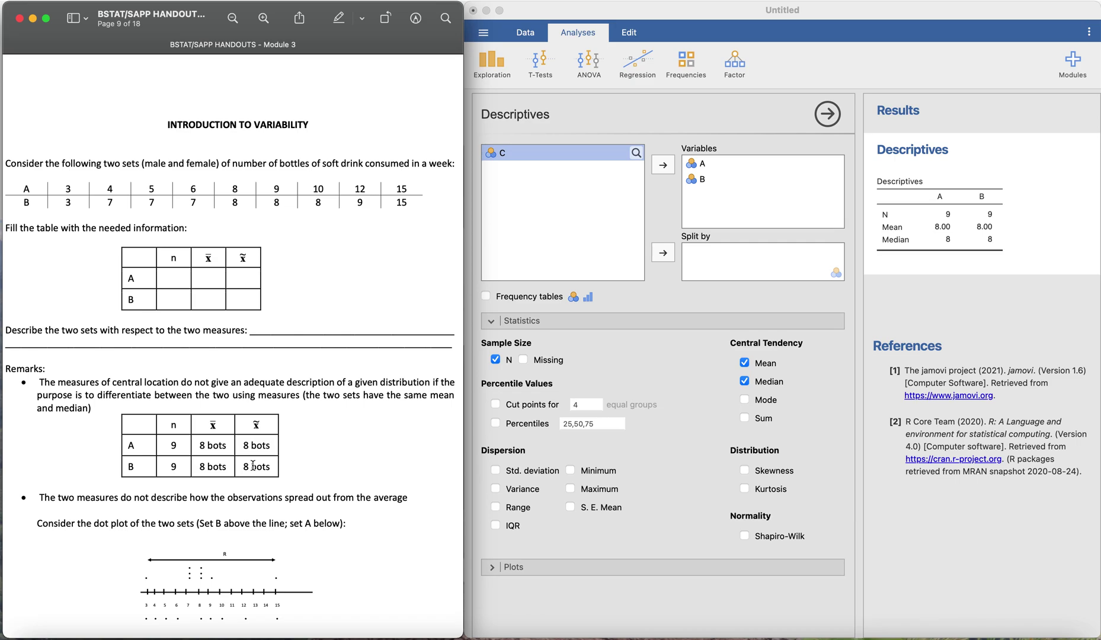
scroll(354, 523, down, 5)
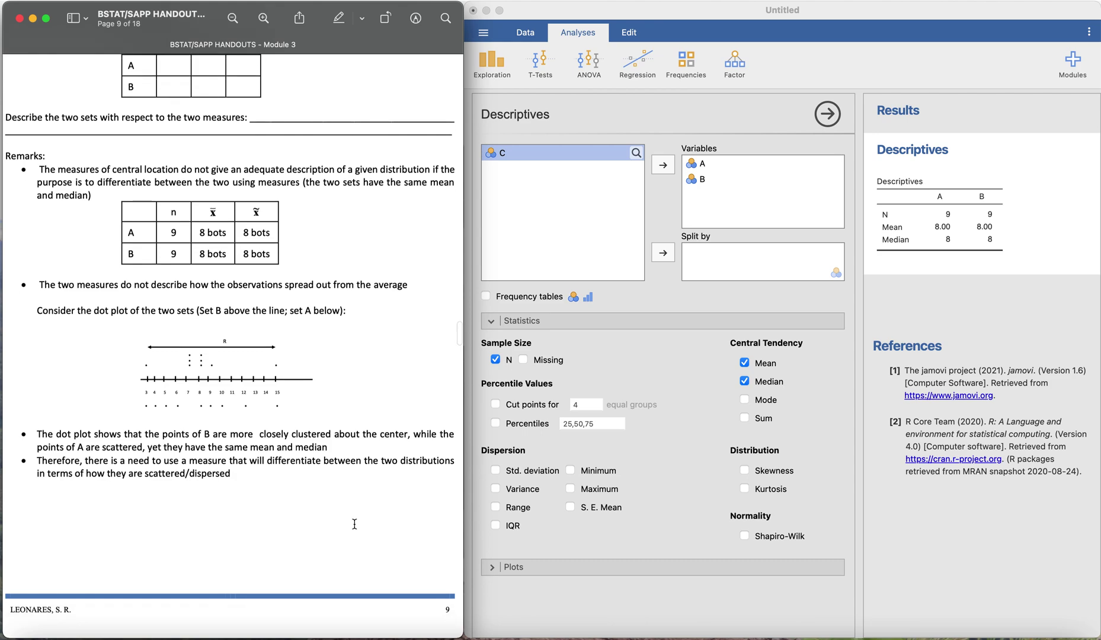
scroll(355, 524, up, 2)
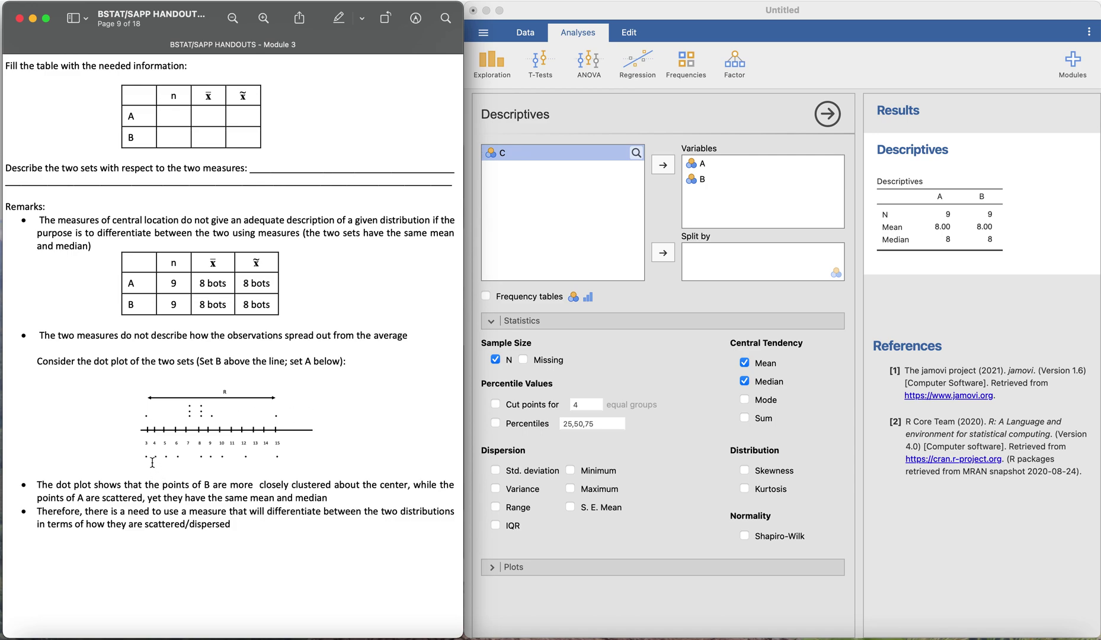
Highlight set A's and set B's dot rows, then move to page 10's range section.
drag(146, 457, 282, 455)
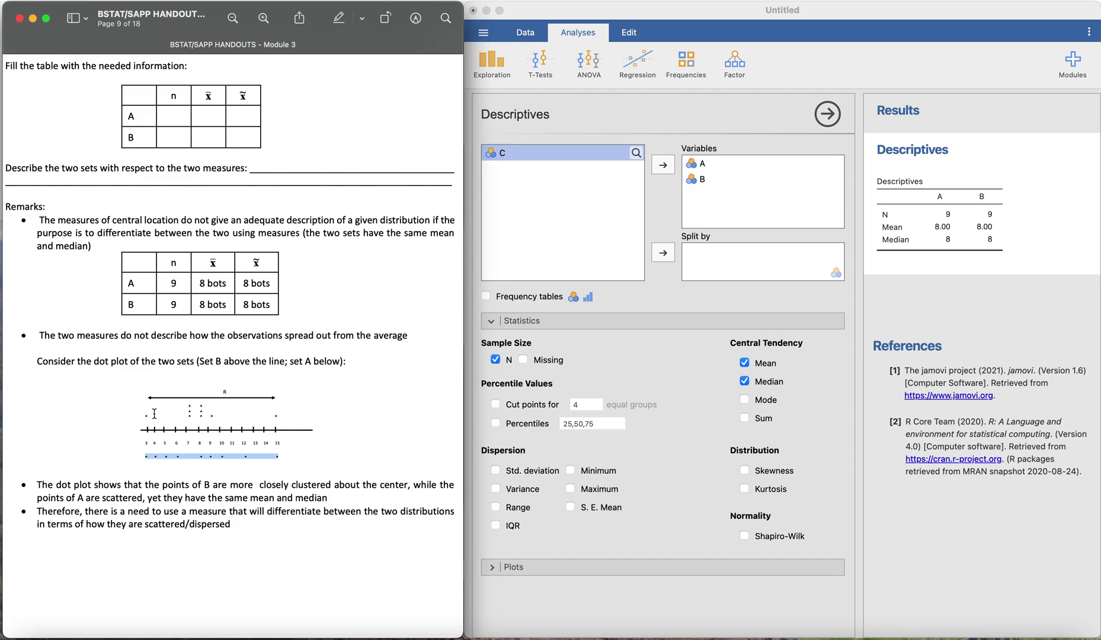
drag(144, 415, 200, 425)
click(188, 416)
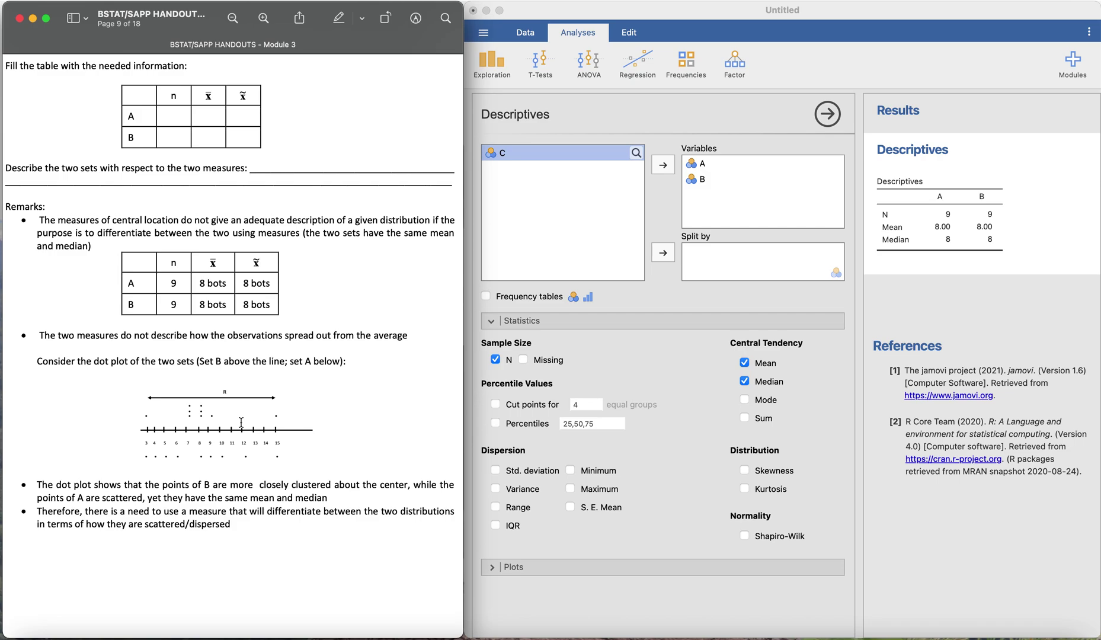
scroll(241, 422, down, 15)
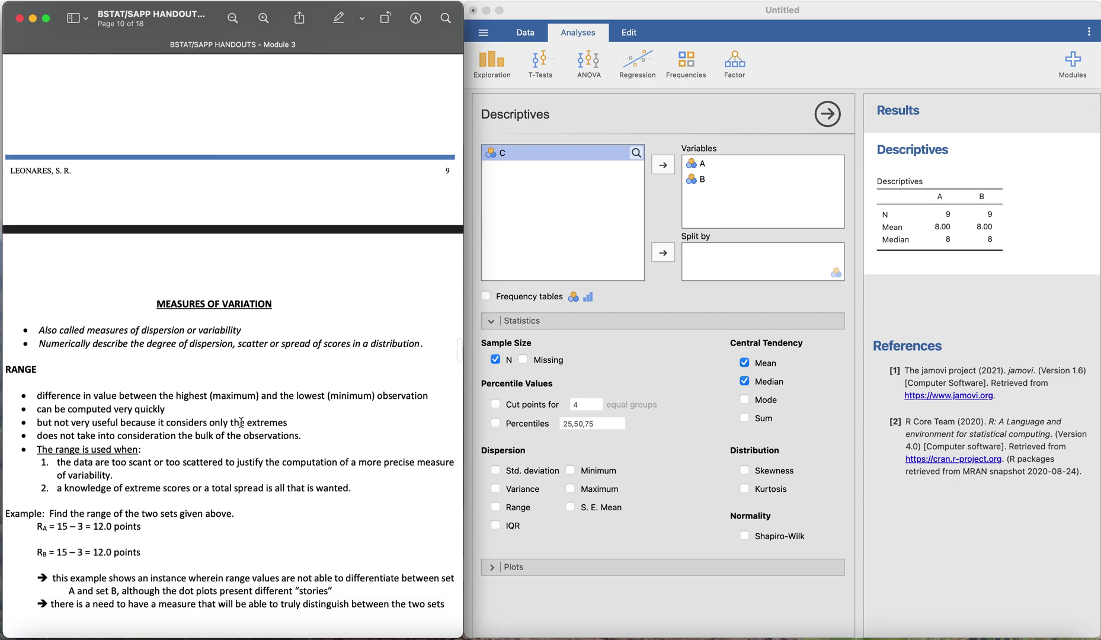
scroll(241, 422, down, 5)
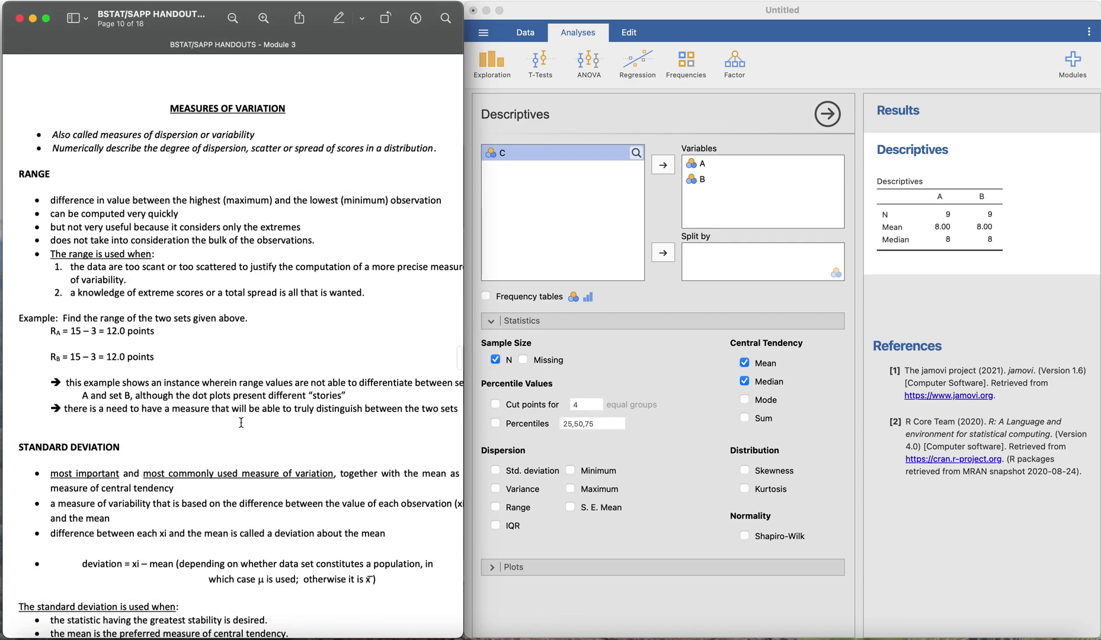
scroll(242, 422, down, 2)
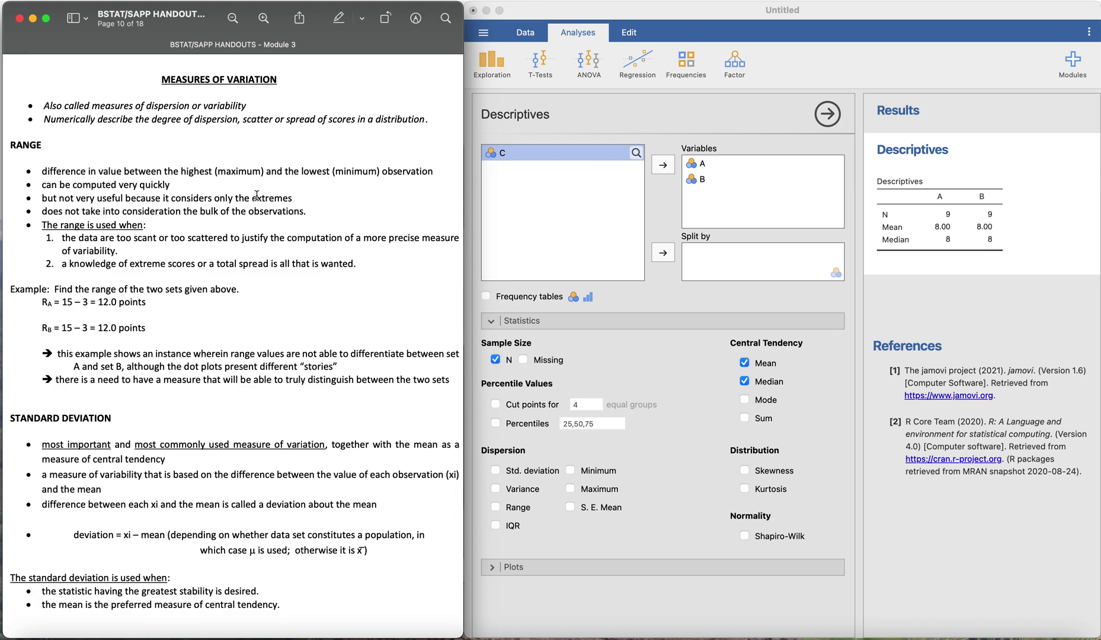
drag(208, 198, 293, 198)
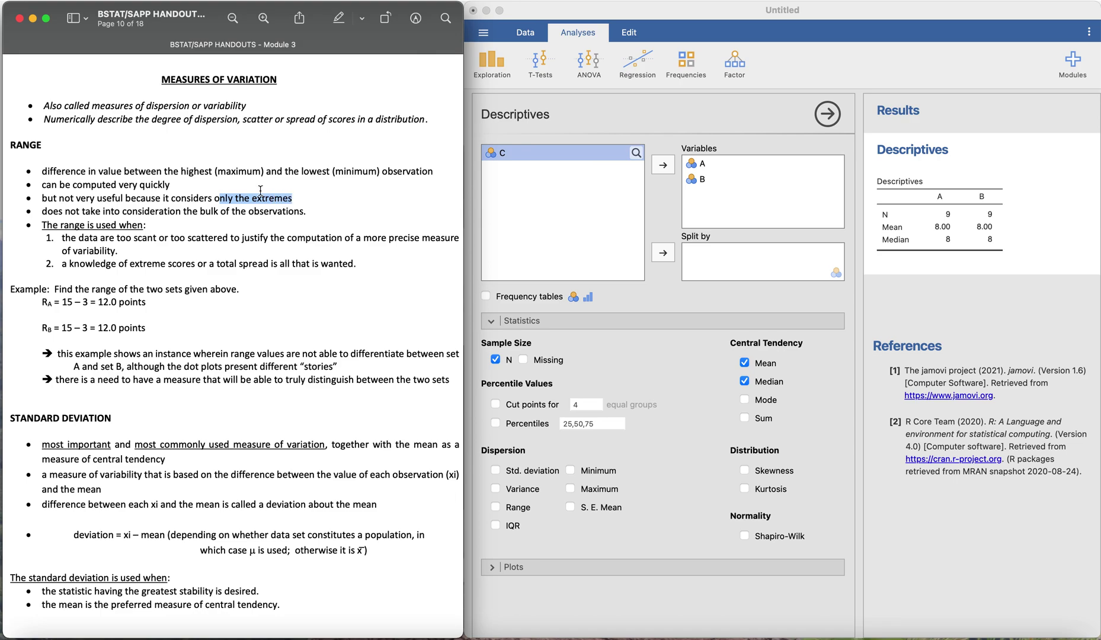
click(234, 189)
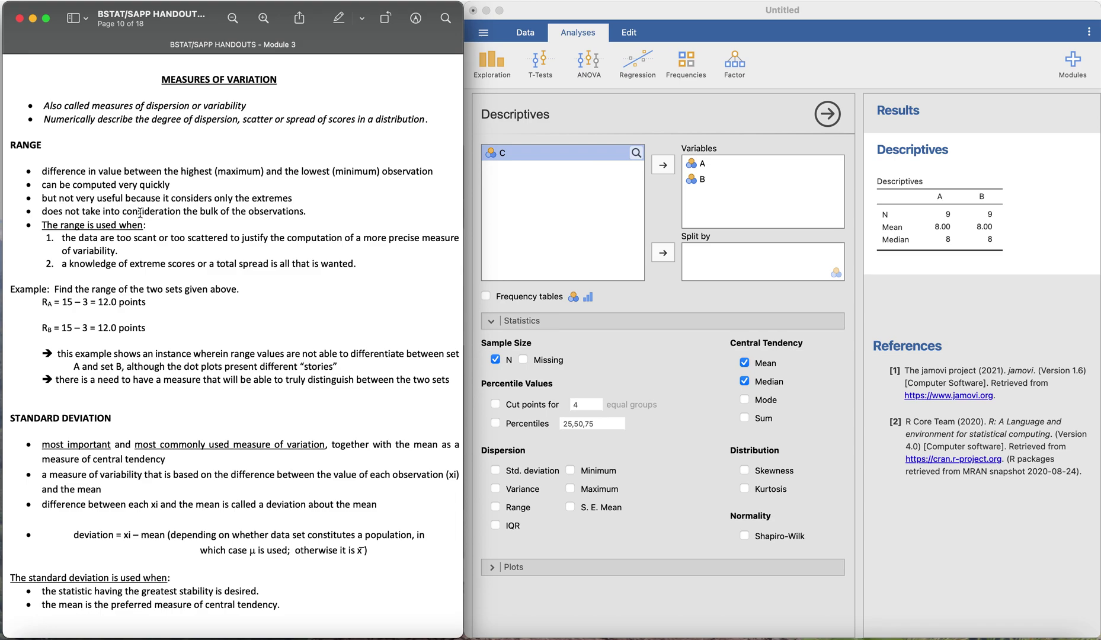
scroll(157, 219, right, 1)
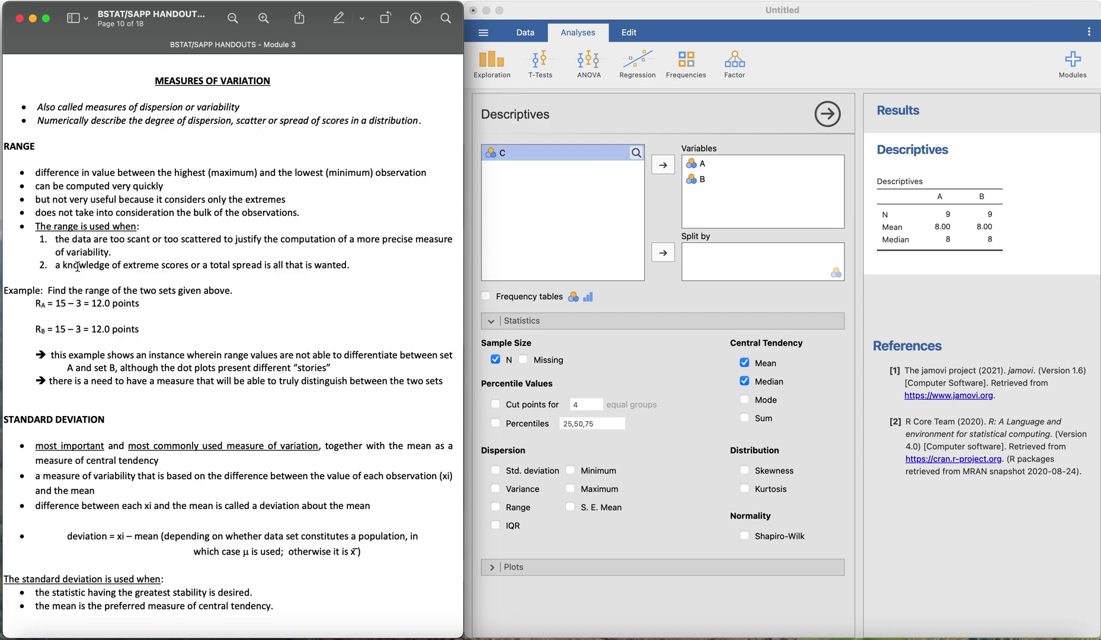
scroll(109, 287, left, 2)
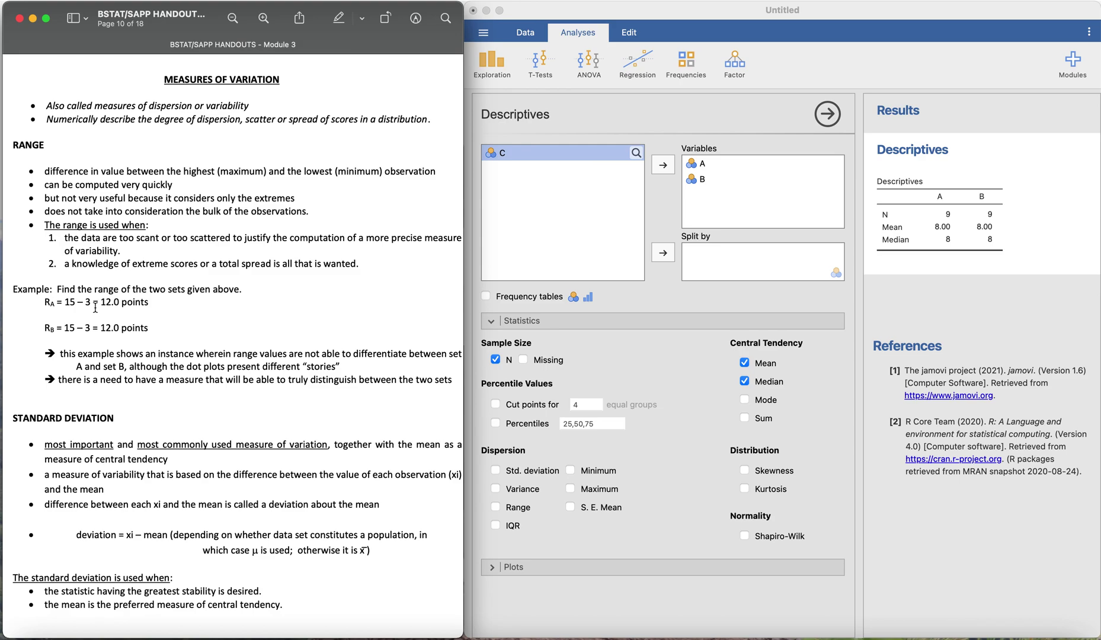
scroll(95, 308, right, 1)
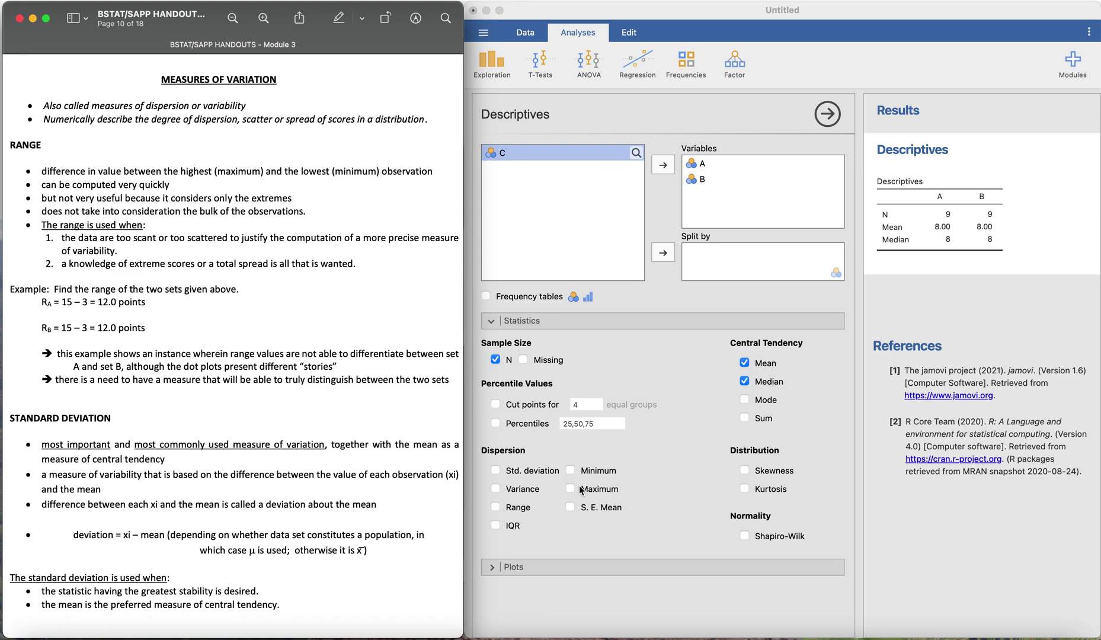
Add Range, Minimum and Maximum for A and B to the Descriptives table.
click(518, 508)
click(519, 509)
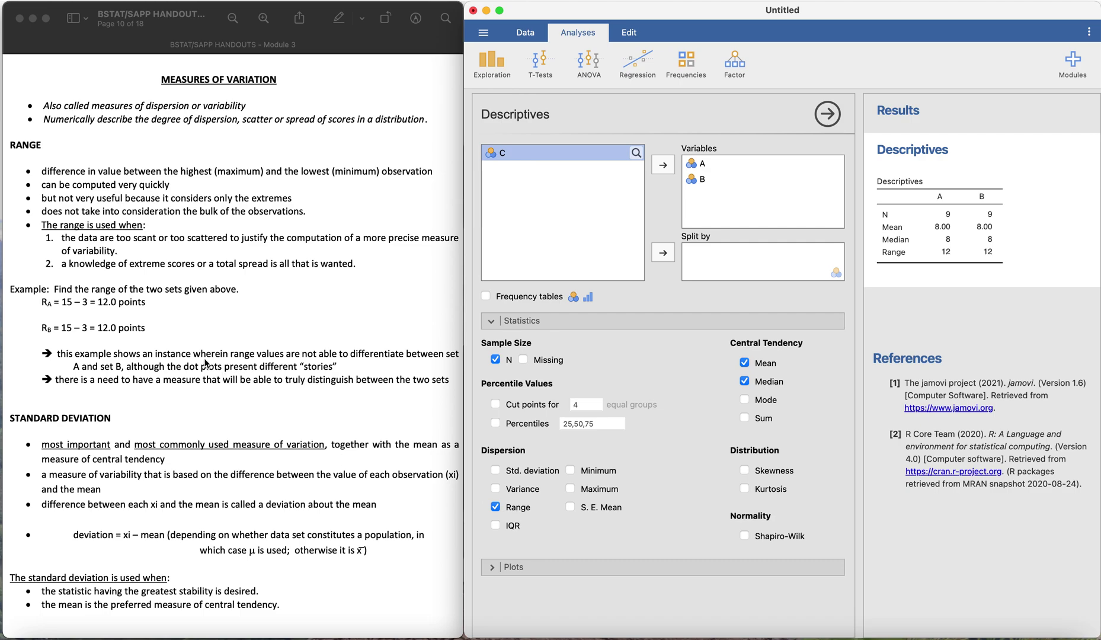
click(570, 470)
click(570, 488)
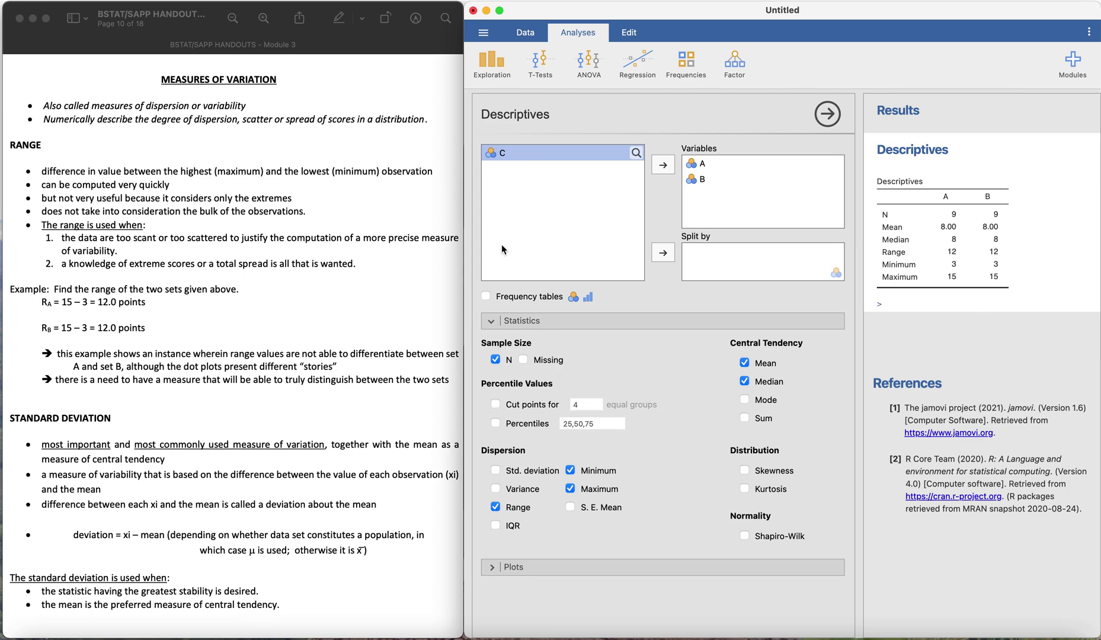
Highlight set A's and set B's rows of dots in page 9's dot plot.
click(333, 301)
scroll(333, 299, right, 2)
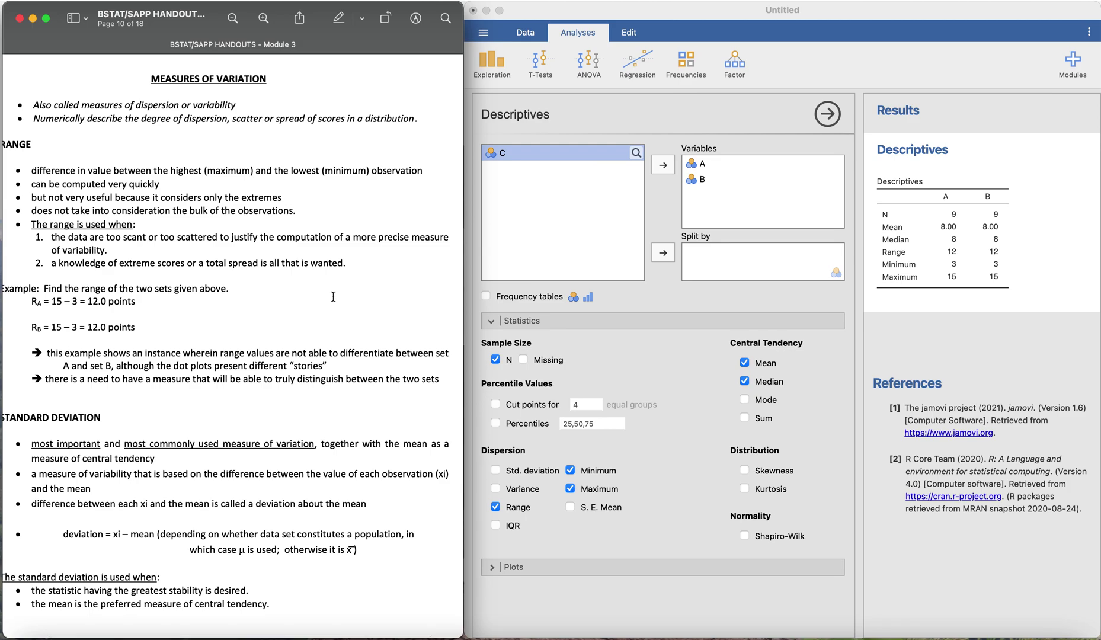
scroll(333, 296, up, 10)
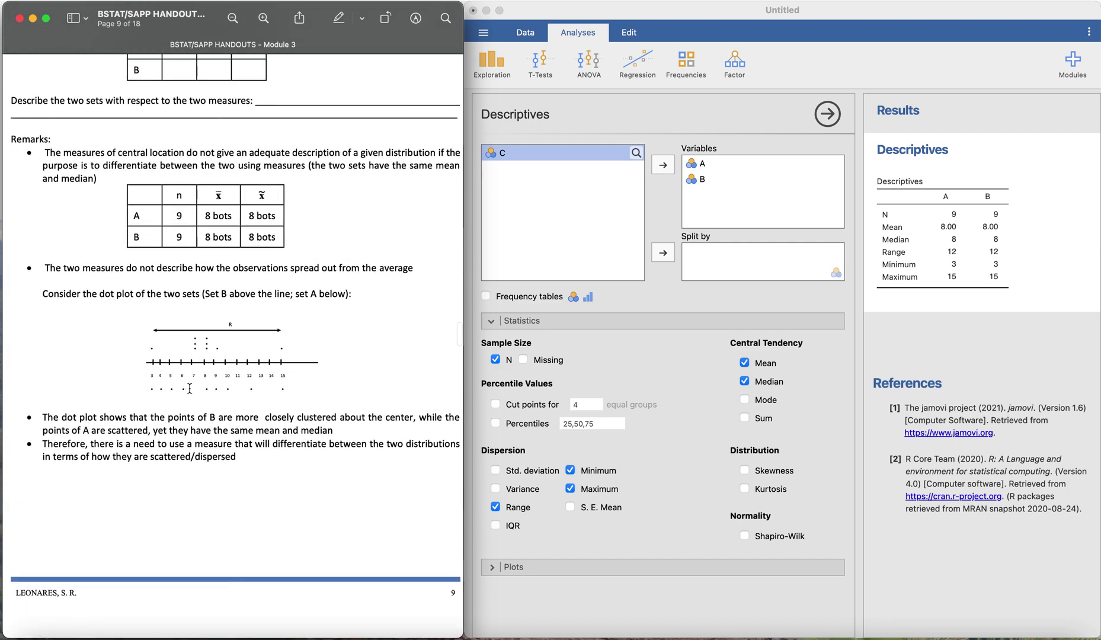
click(150, 390)
drag(150, 390, 296, 389)
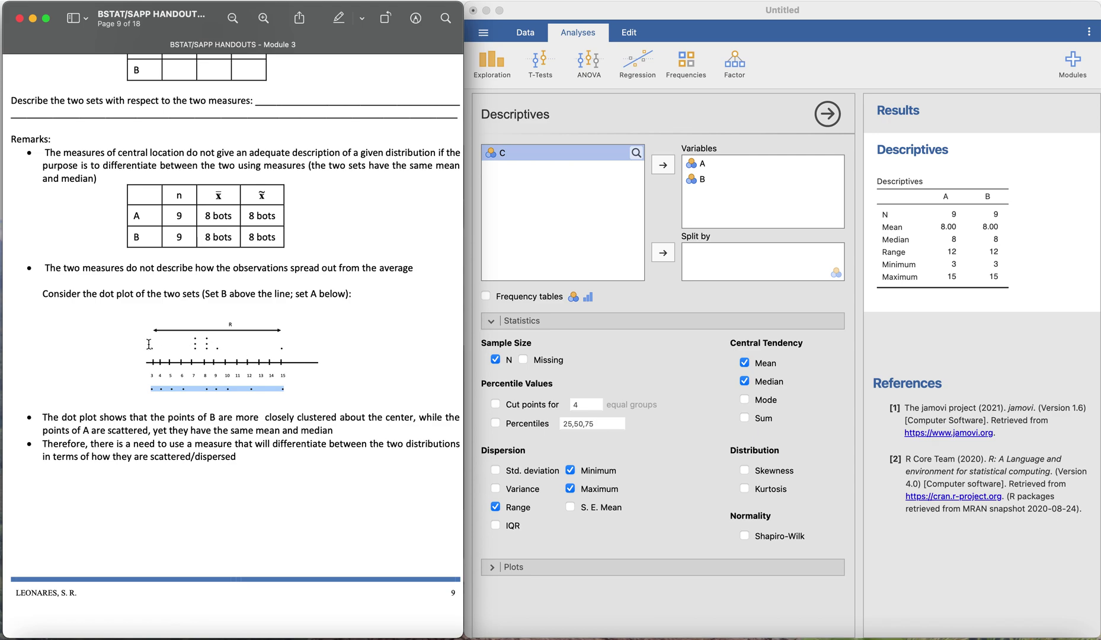
drag(149, 346, 318, 350)
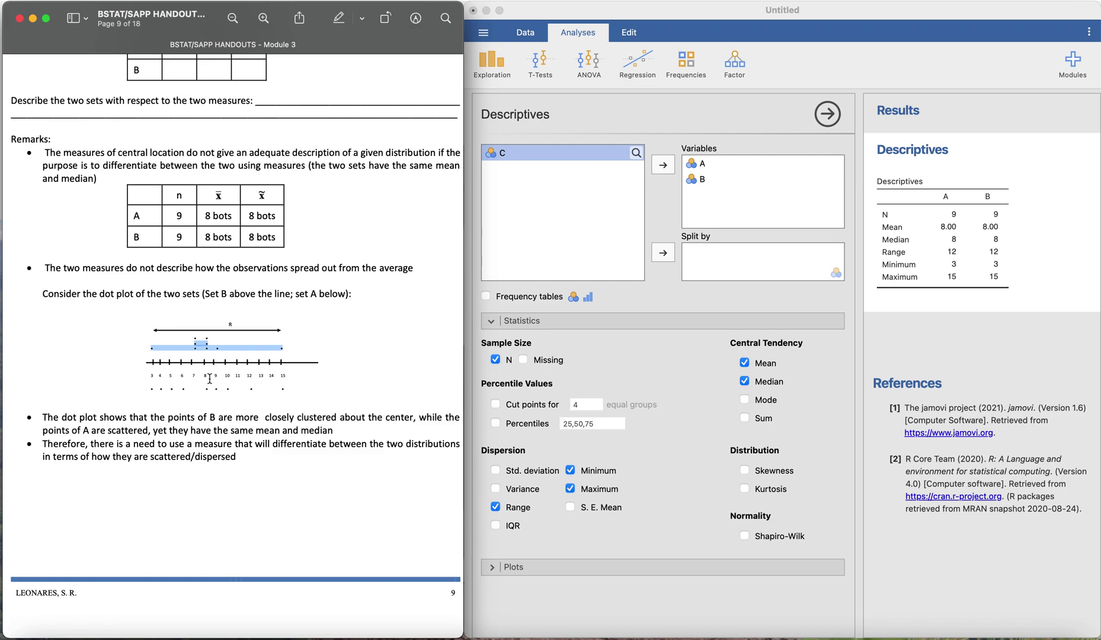
Highlight the range calculations RA and RB, each 15 – 3 = 12.0 points.
scroll(210, 378, down, 15)
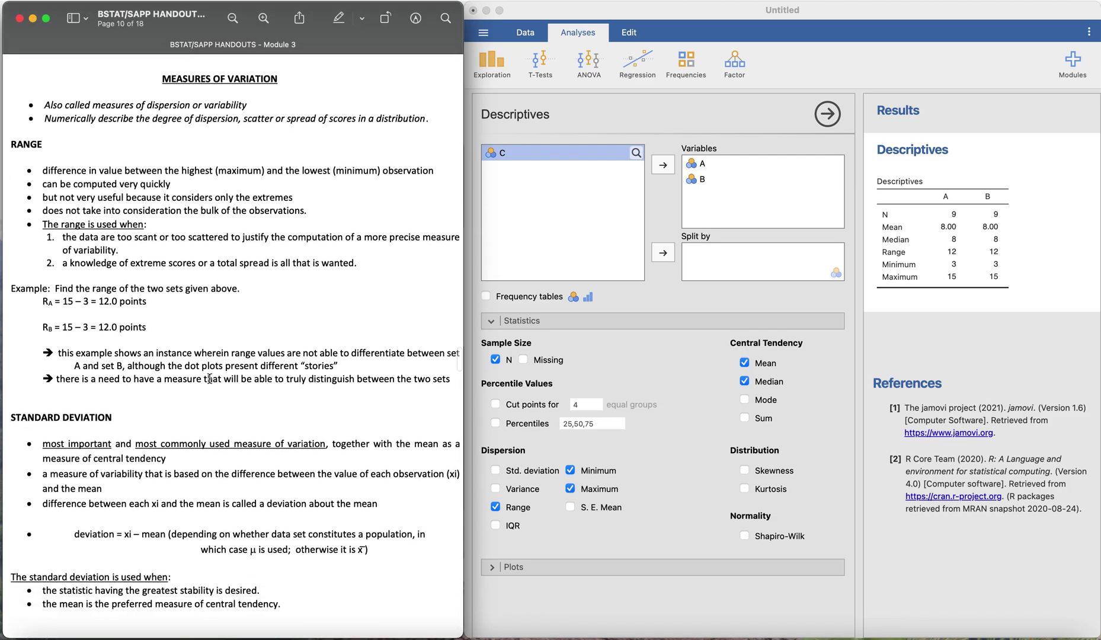
scroll(209, 378, up, 3)
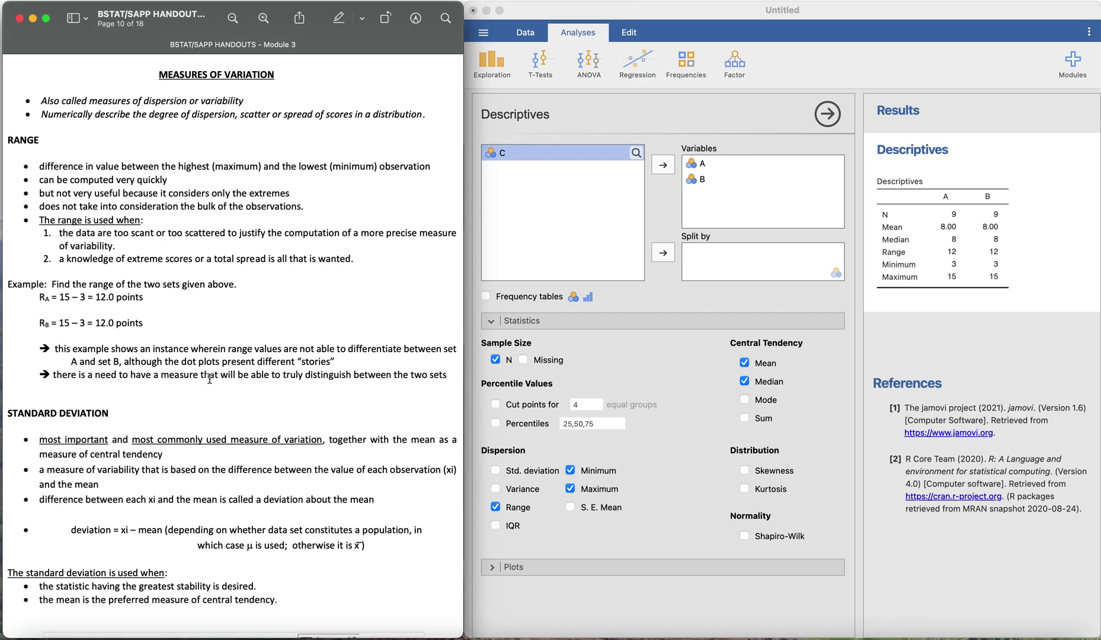
scroll(209, 378, up, 1)
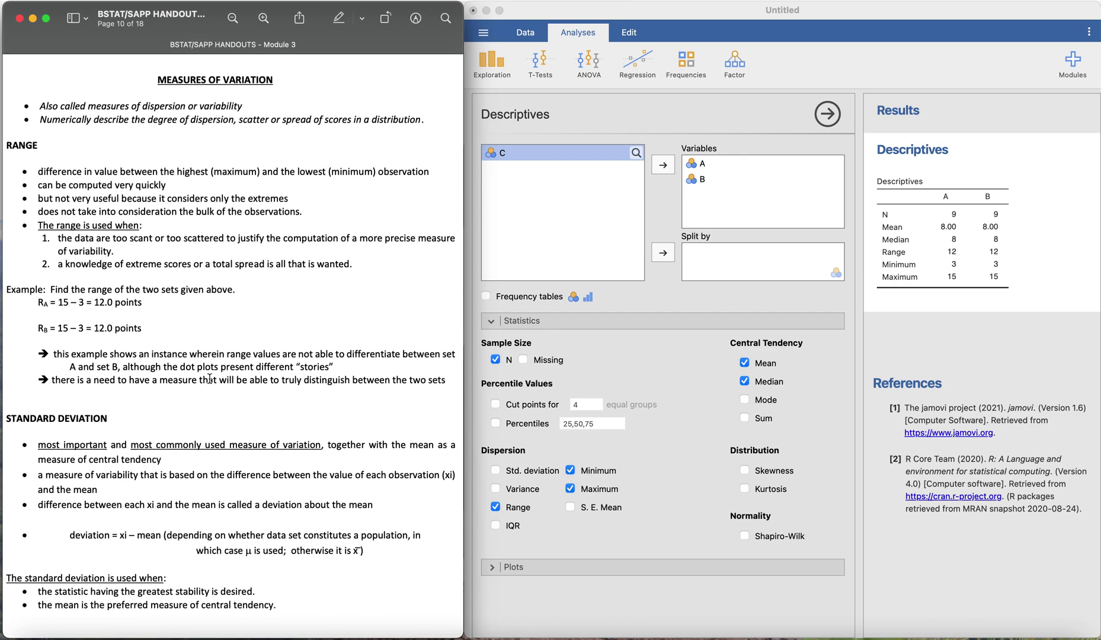
drag(156, 324, 38, 306)
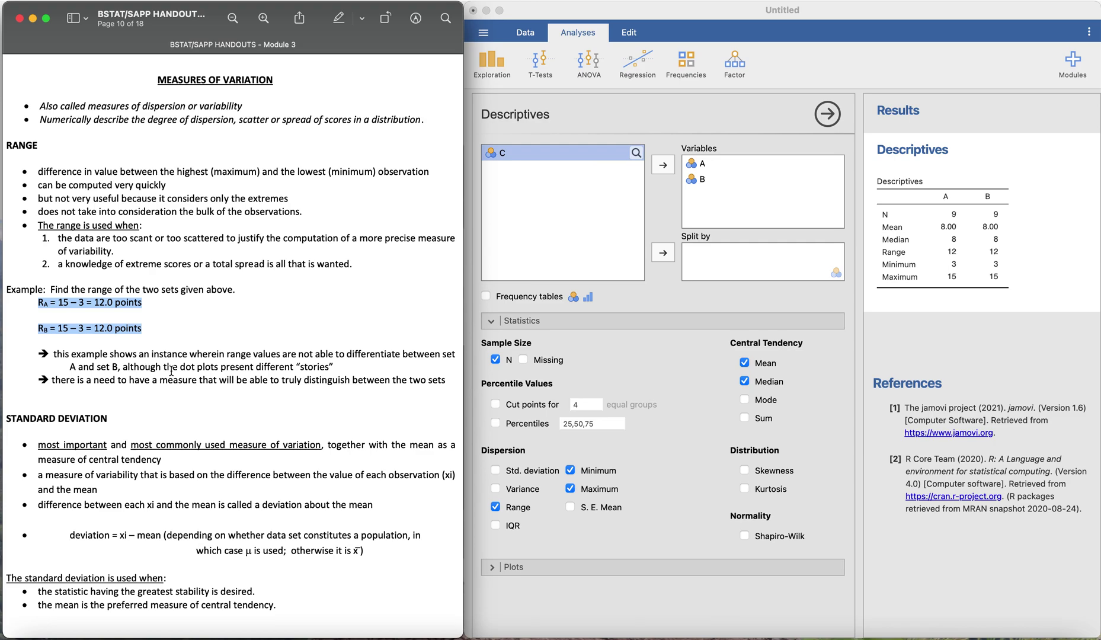
Highlight the STANDARD DEVIATION heading on page 10.
triple_click(28, 420)
scroll(28, 420, left, 1)
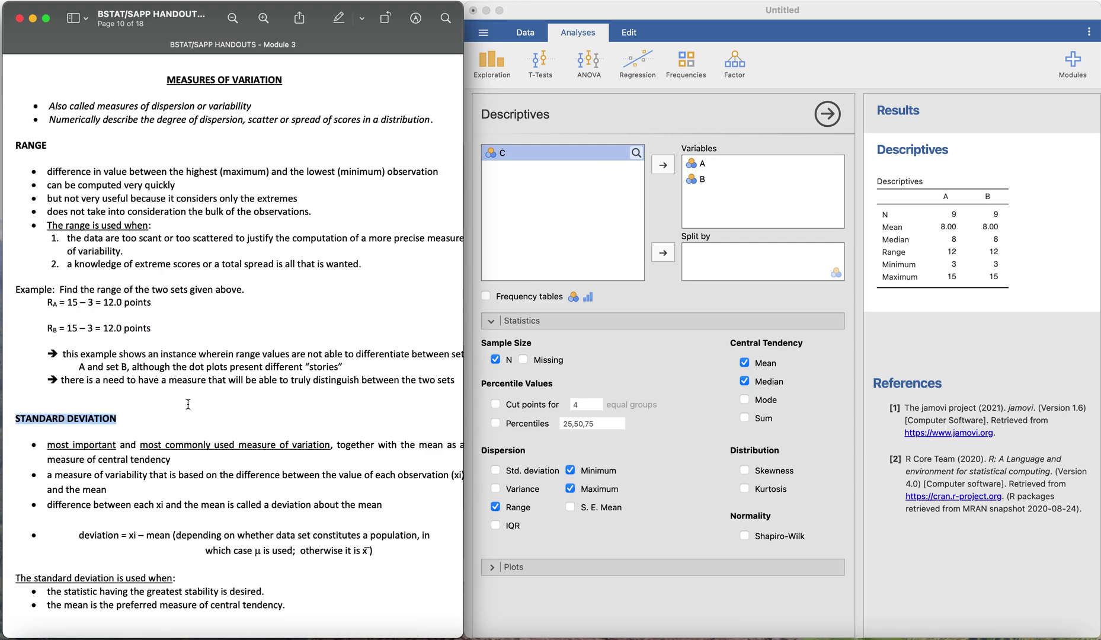
click(147, 416)
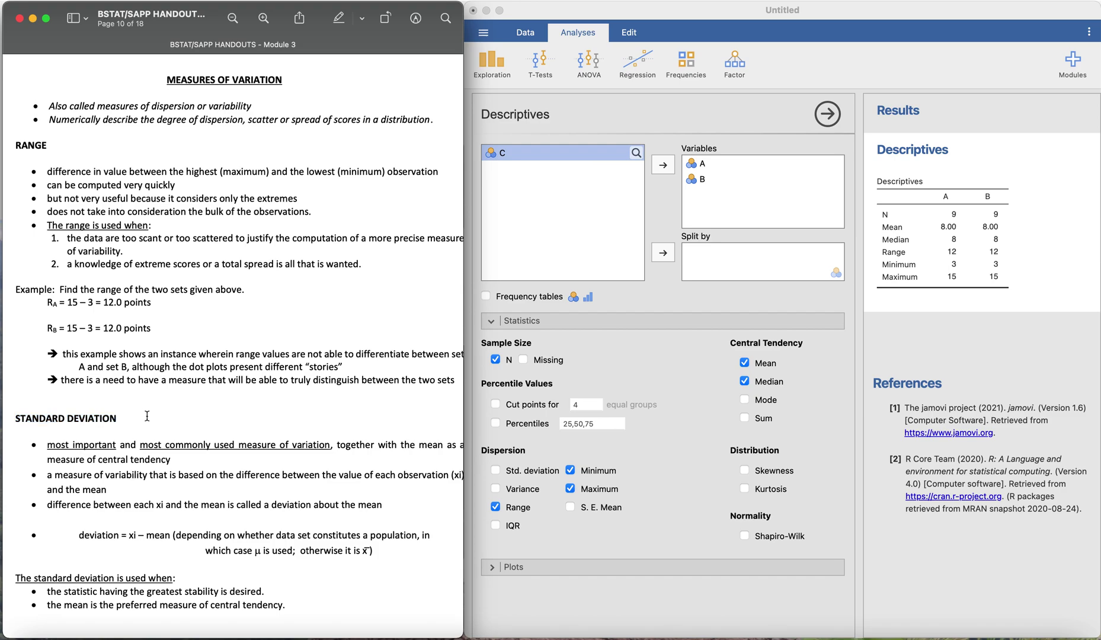
scroll(147, 416, down, 2)
scroll(147, 416, right, 1)
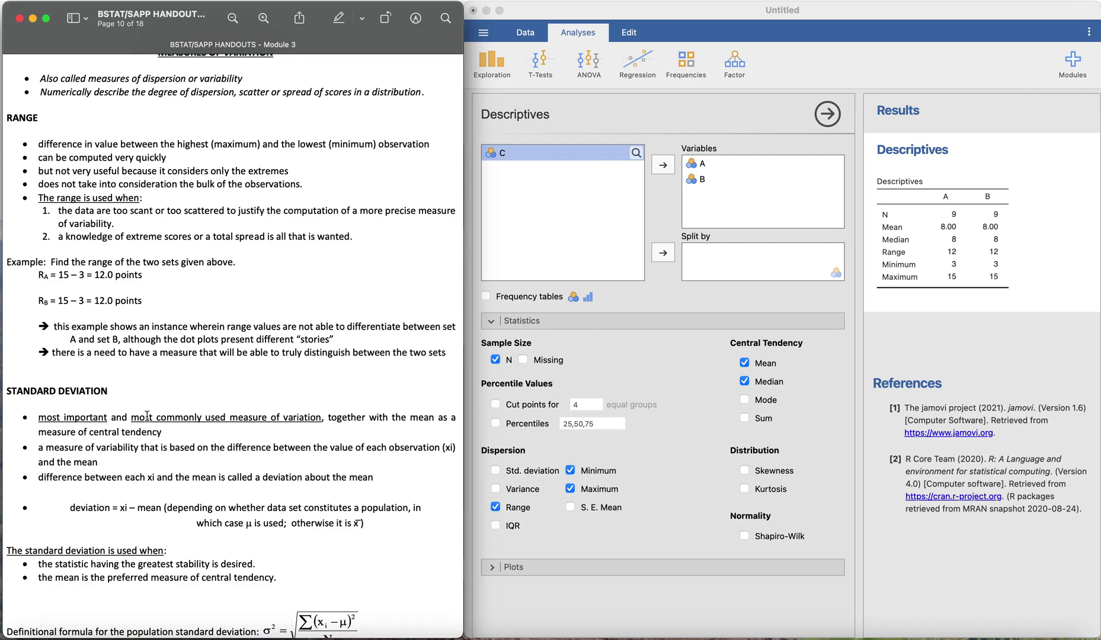
scroll(147, 416, up, 2)
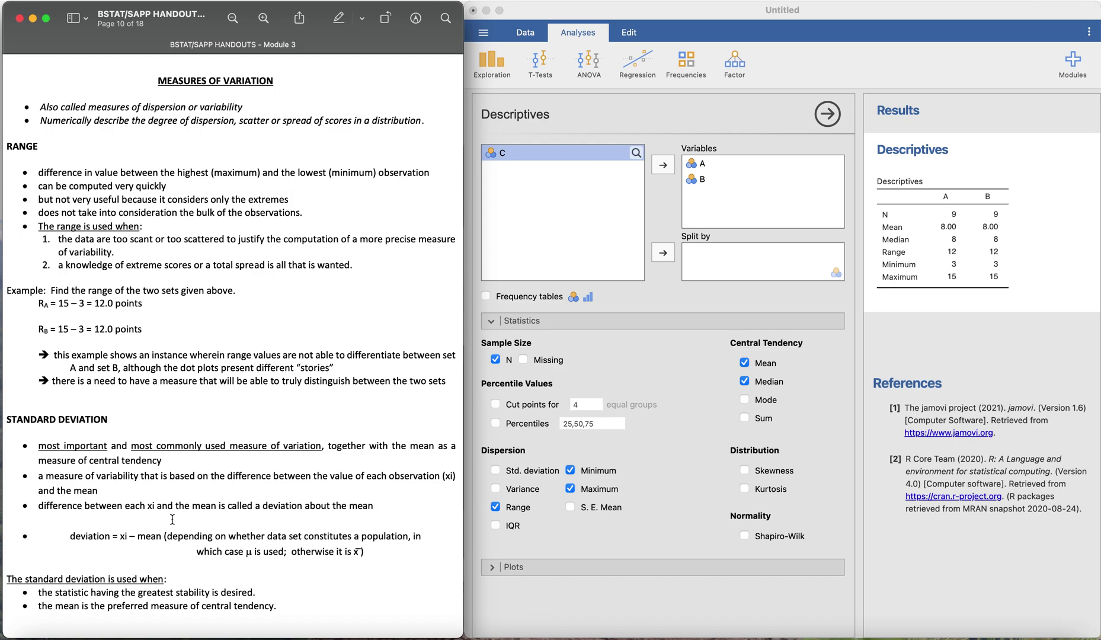
Highlight the bullet defining deviation about the mean, then scroll to the definitional formulas.
double_click(93, 538)
click(153, 540)
drag(50, 505, 366, 516)
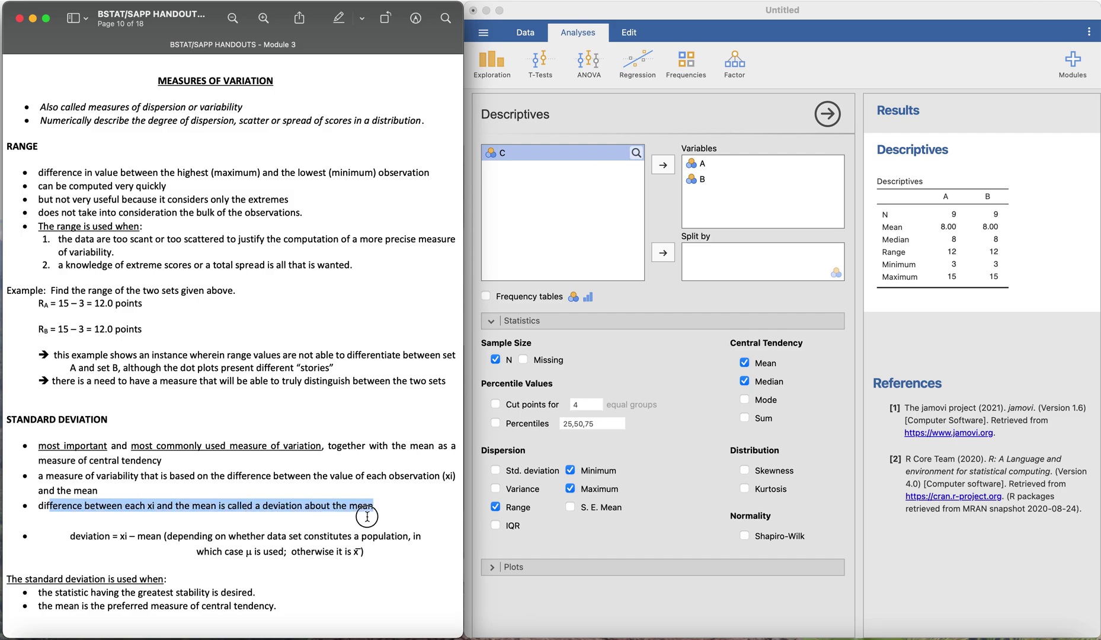
click(384, 544)
scroll(383, 544, down, 1)
scroll(383, 544, down, 5)
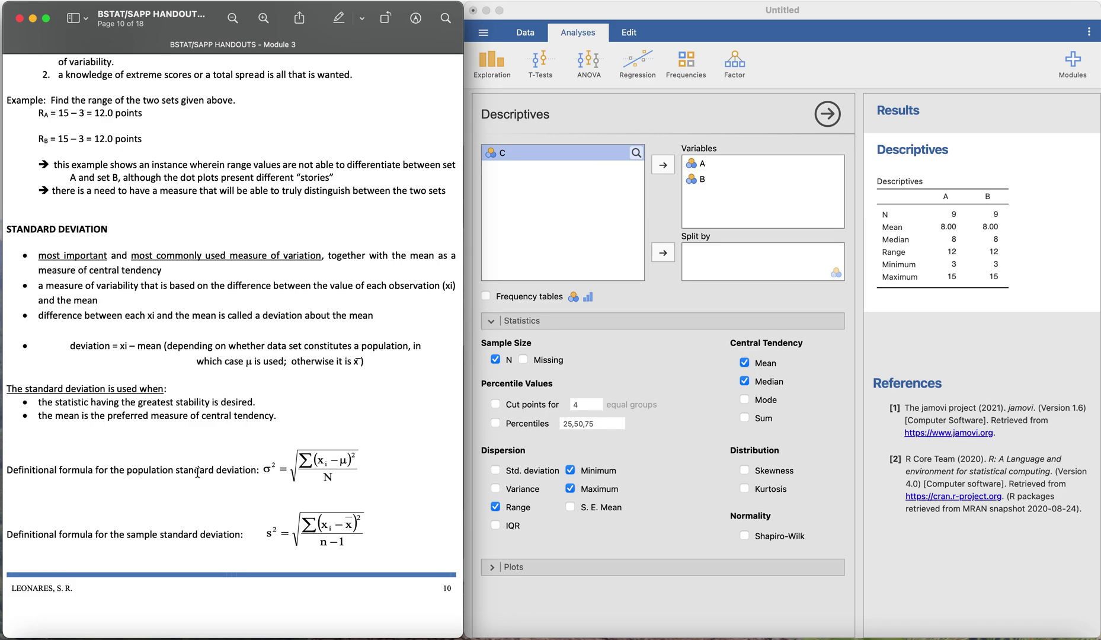
Highlight σ and s in the population and sample formulas, then scroll to the raw score formulas.
drag(265, 467, 352, 472)
click(370, 495)
double_click(268, 474)
click(268, 474)
click(269, 541)
drag(269, 538, 272, 538)
click(281, 485)
scroll(265, 474, down, 5)
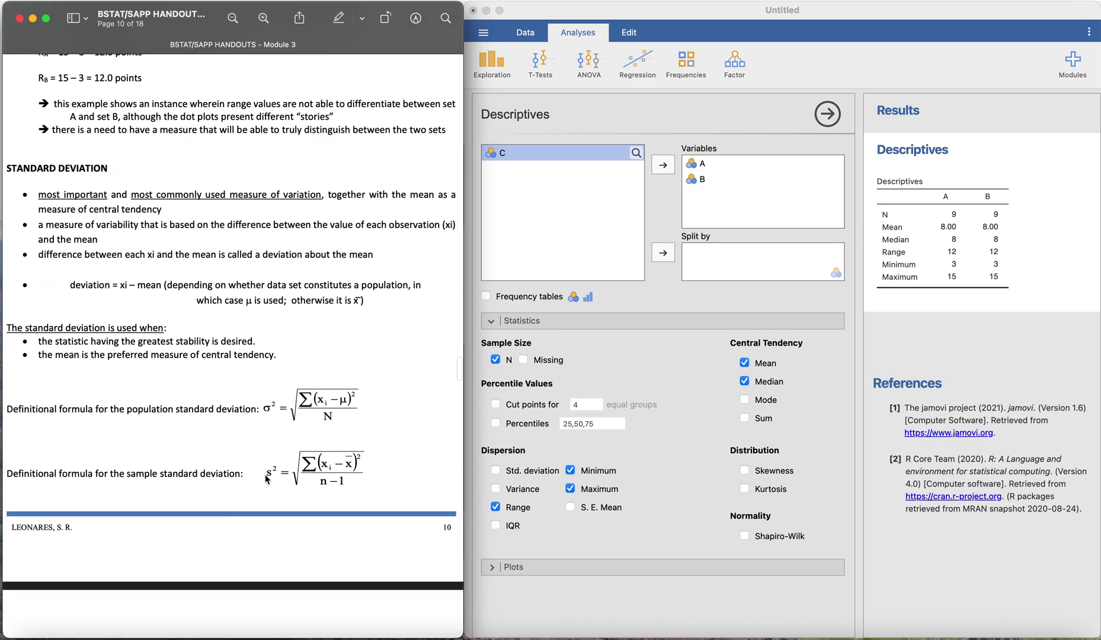
Highlight σ, σ² and μ in the handout's population variance formulas.
right_click(266, 475)
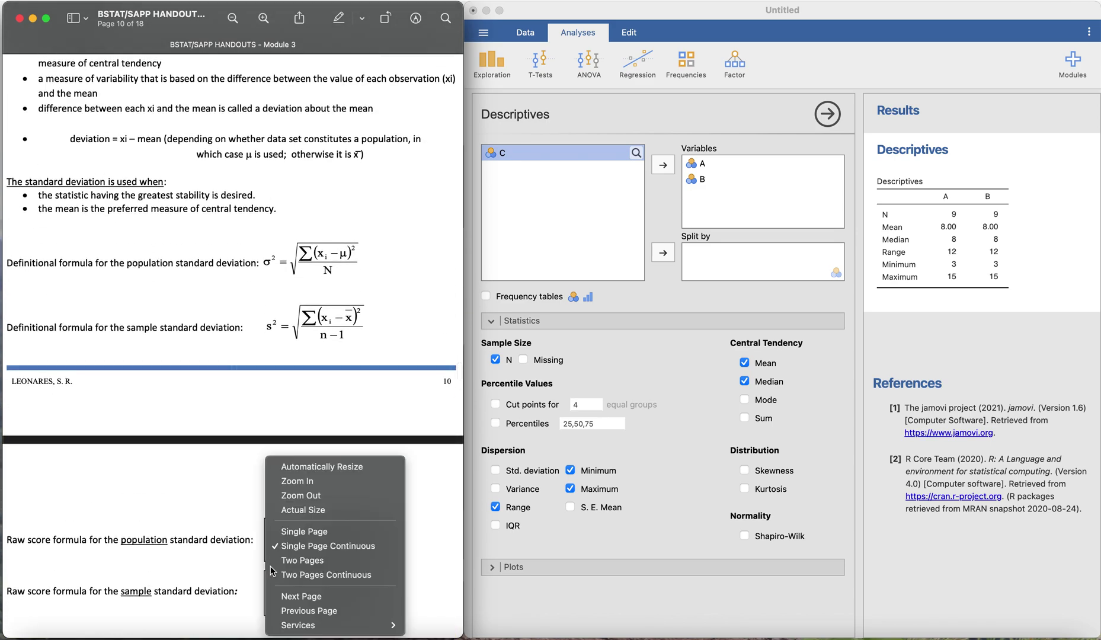
click(200, 540)
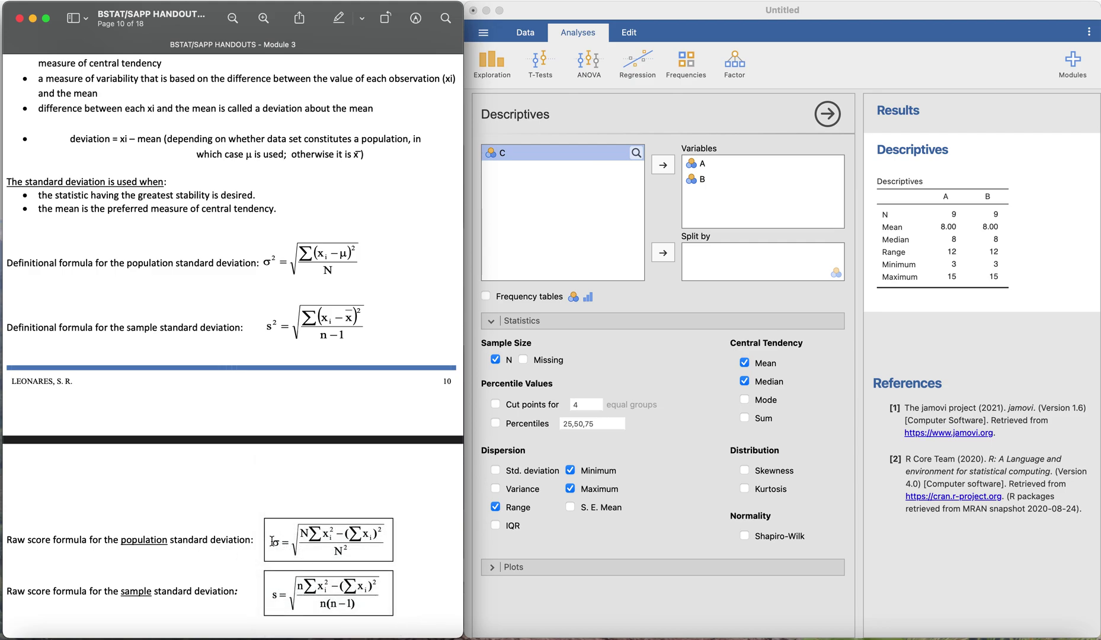
mouse_move(271, 542)
mouse_down()
mouse_move(290, 542)
mouse_move(281, 542)
mouse_up()
mouse_move(284, 285)
mouse_down()
mouse_move(255, 261)
mouse_move(279, 301)
mouse_up()
click(270, 321)
double_click(340, 253)
click(347, 320)
Compare the n − 1 and N denominators, then move down to the Raw Score Method heading.
drag(318, 336, 346, 336)
drag(323, 269, 333, 269)
drag(318, 335, 348, 335)
click(354, 341)
drag(345, 339, 314, 336)
drag(370, 333, 275, 320)
click(275, 320)
scroll(364, 421, down, 5)
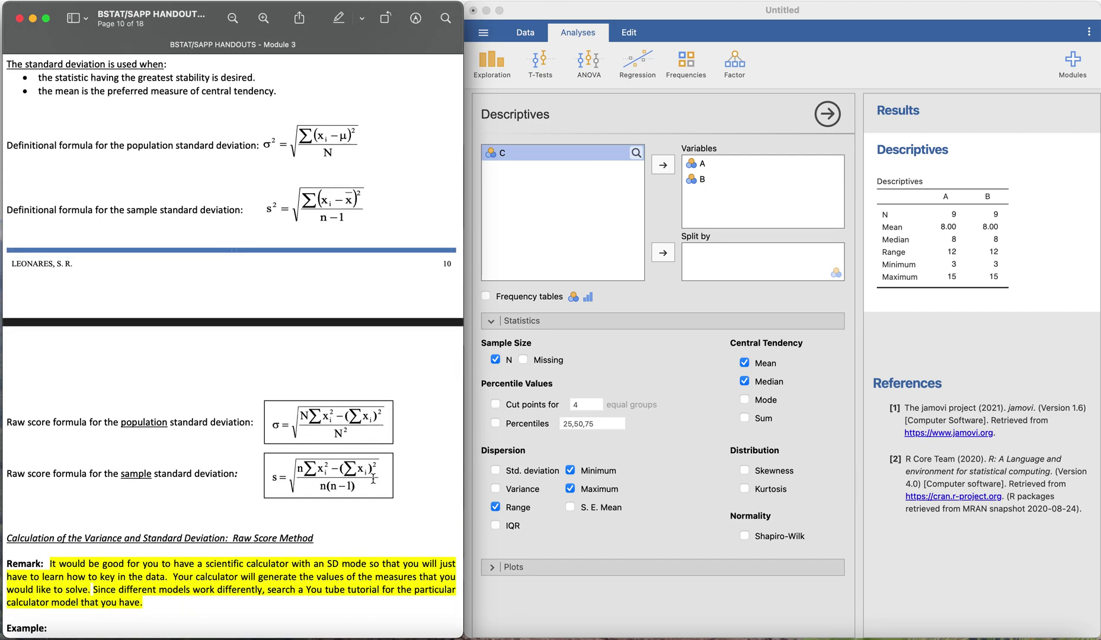
triple_click(218, 538)
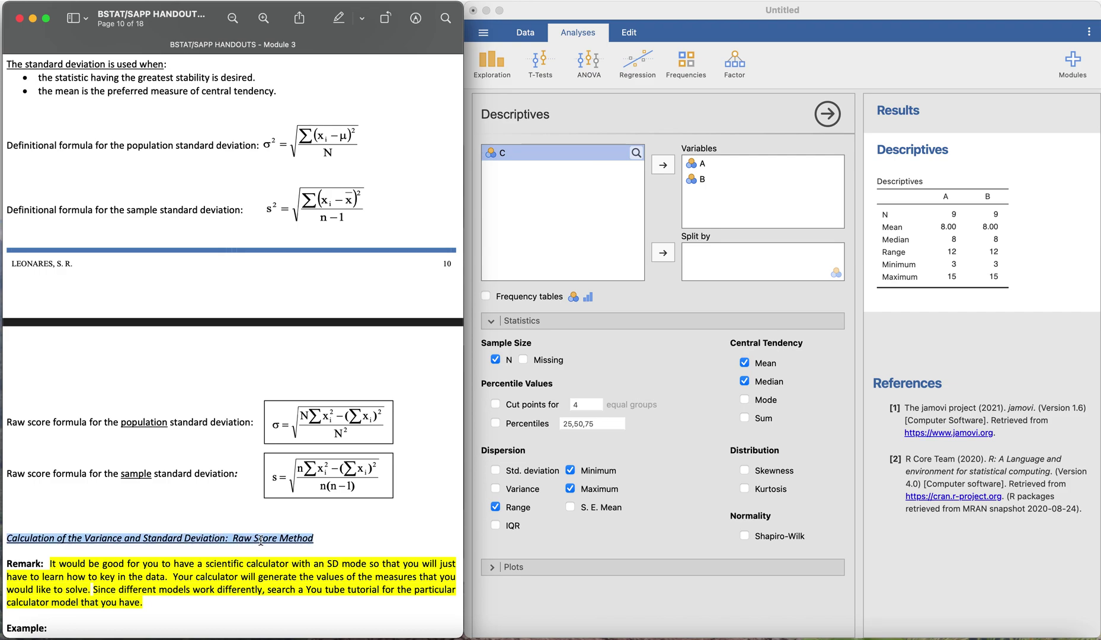
Scroll the handout down to page 12's worked example on two data sets.
click(624, 405)
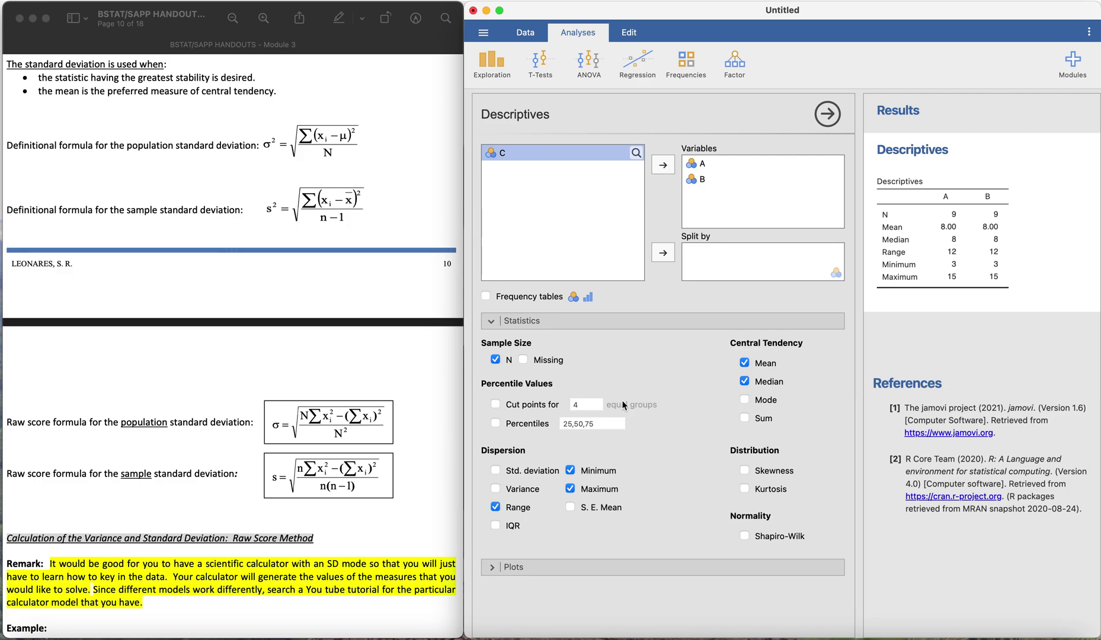
click(443, 478)
scroll(443, 478, down, 10)
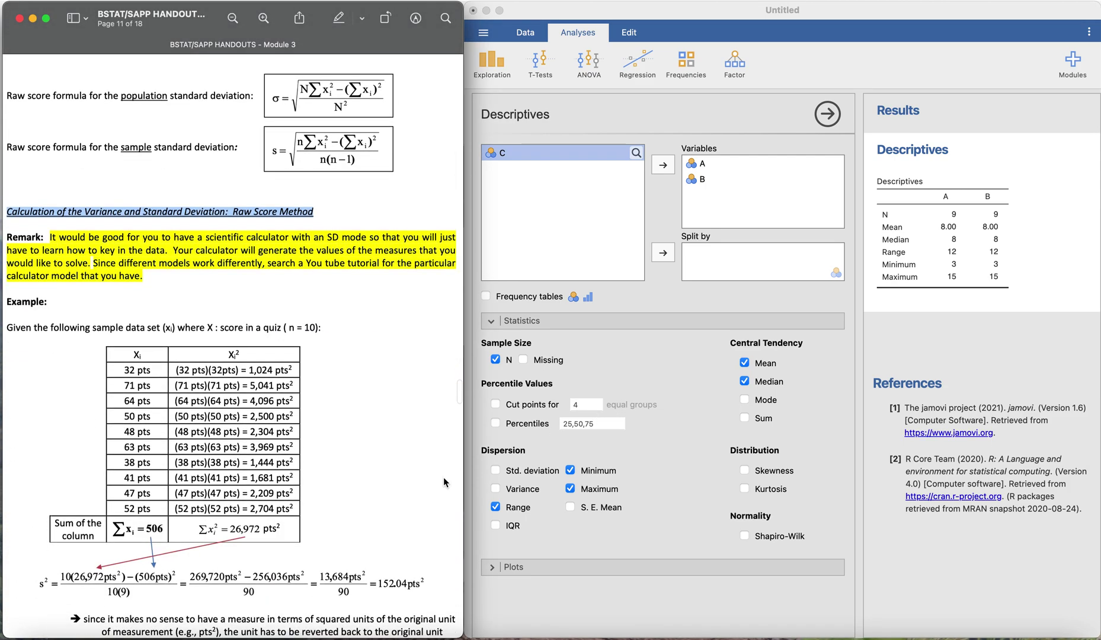
scroll(443, 477, down, 10)
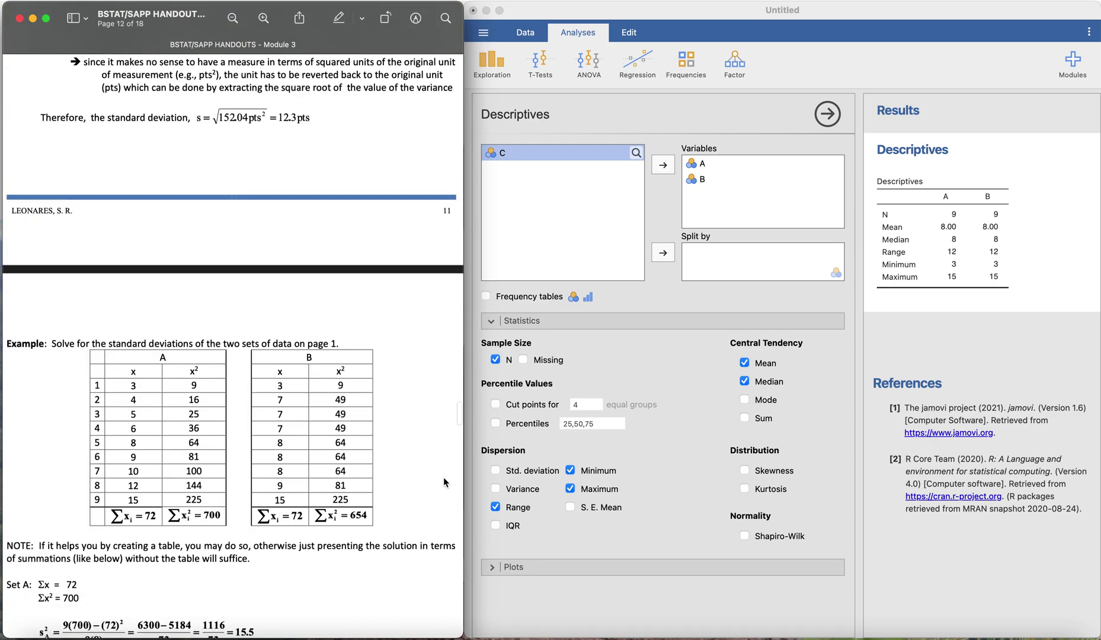
scroll(444, 482, down, 4)
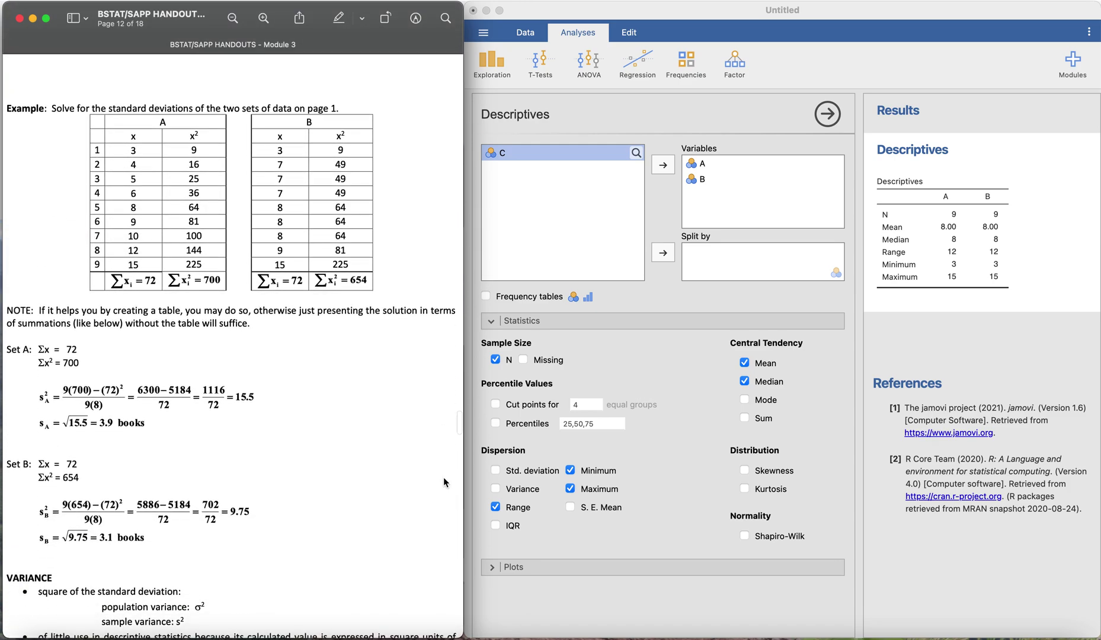
scroll(398, 468, up, 2)
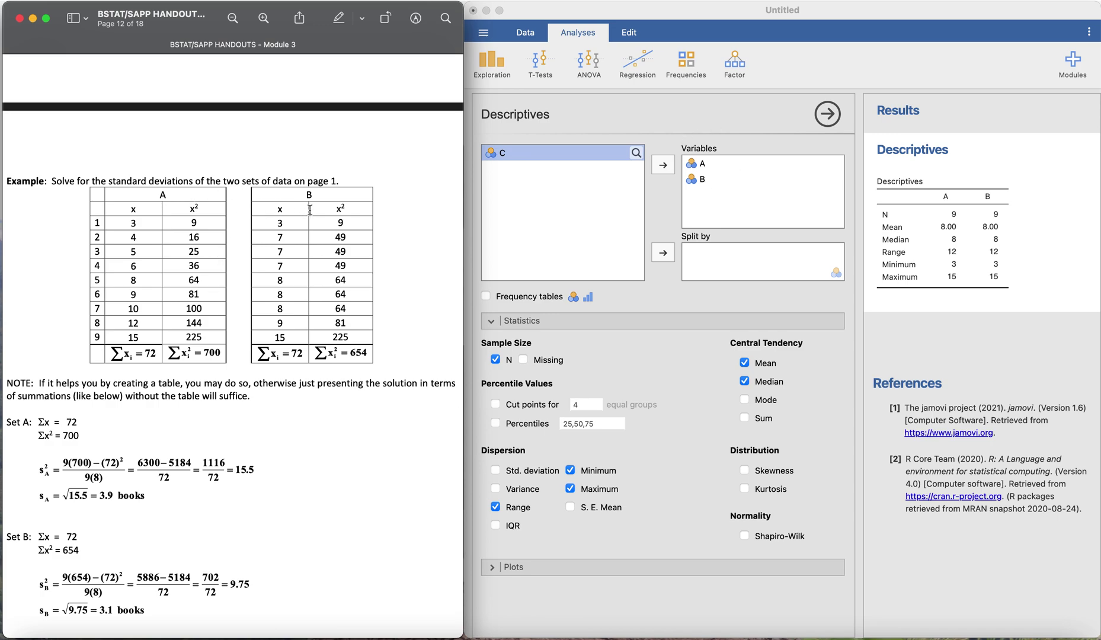
Highlight the example line and set A's 3.9 books result, then return to jamovi.
triple_click(317, 181)
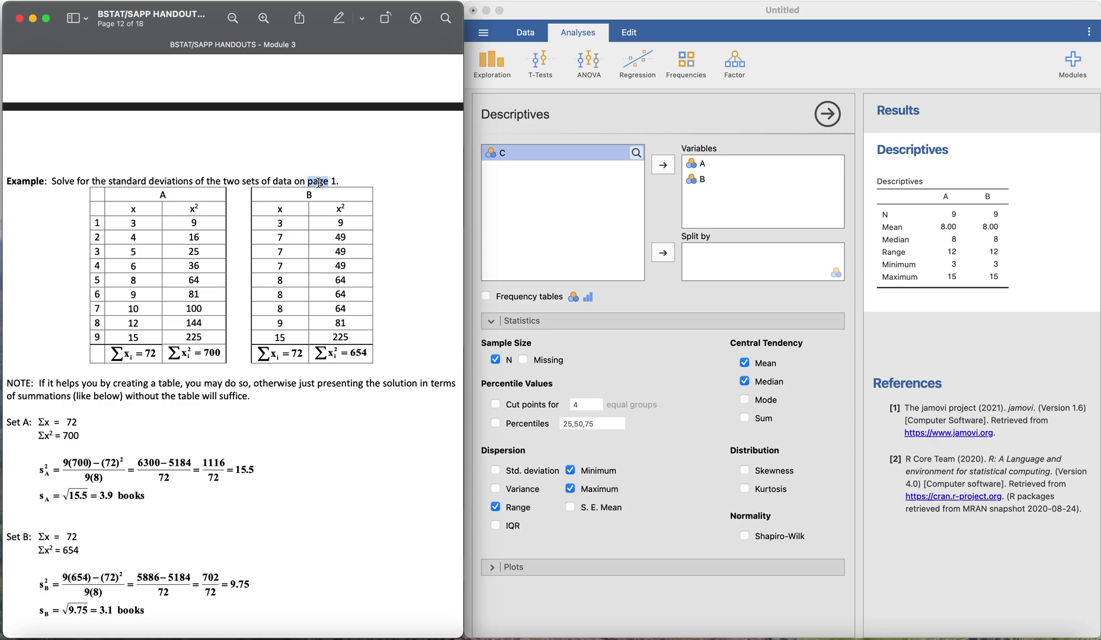
click(360, 189)
drag(99, 495, 131, 512)
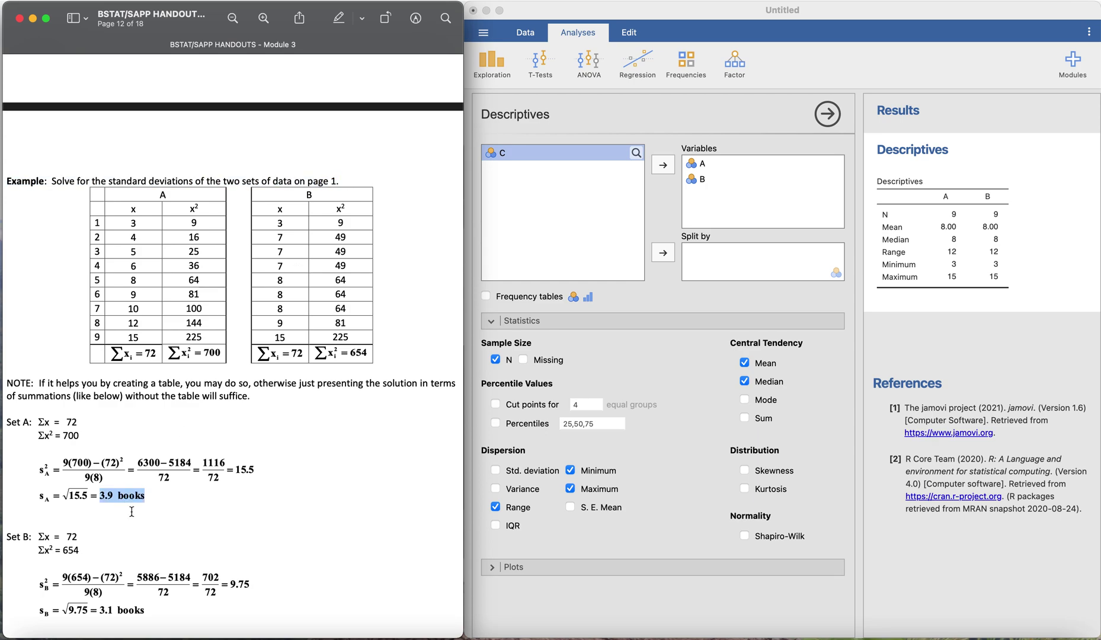
double_click(126, 609)
click(228, 453)
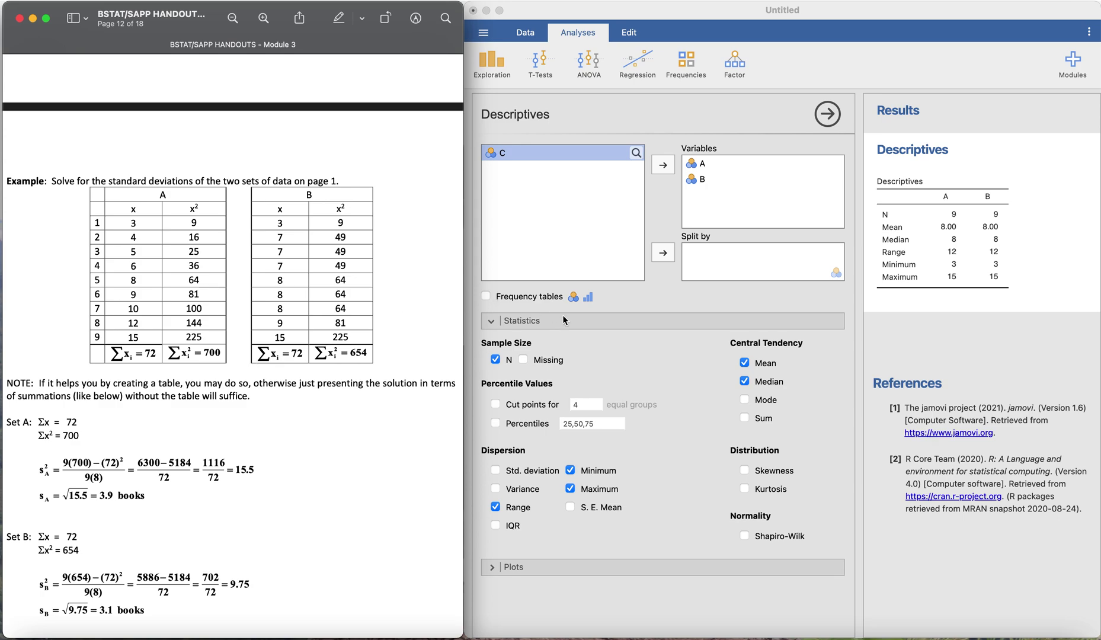
click(647, 356)
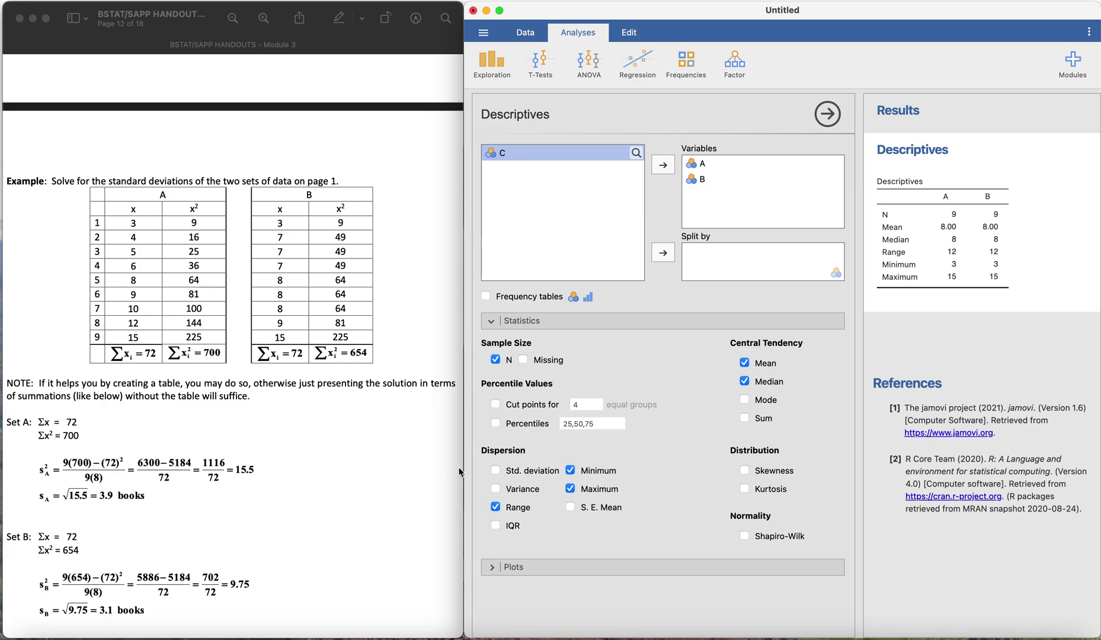
Add Std. deviation to the Descriptives table and check set A's sA = √15.5 = 3.9 line.
click(504, 472)
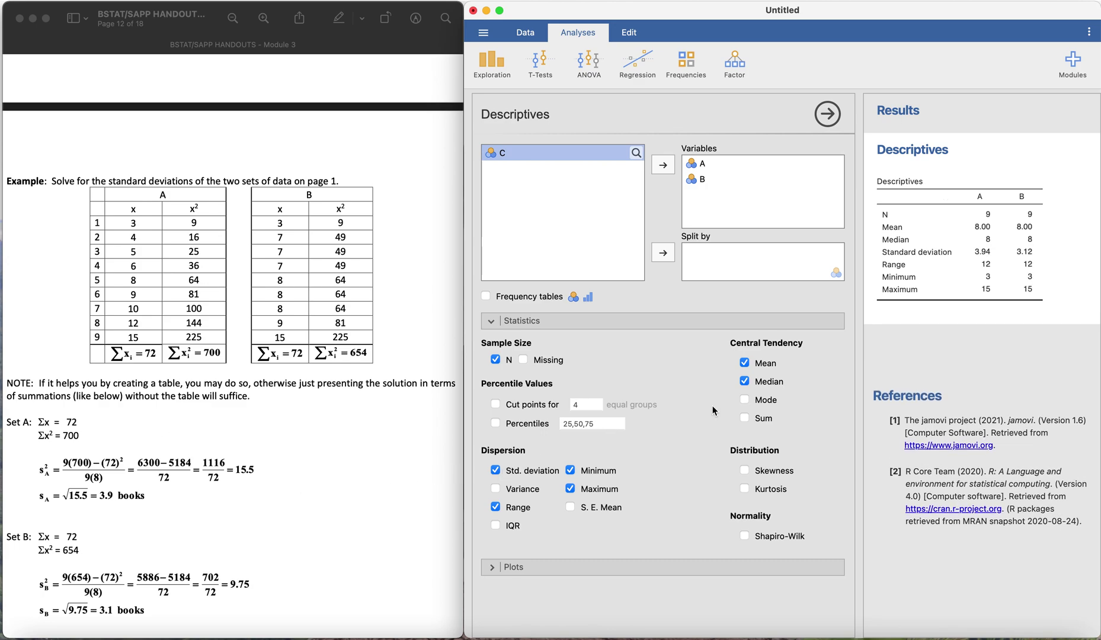
click(110, 502)
triple_click(110, 503)
click(129, 496)
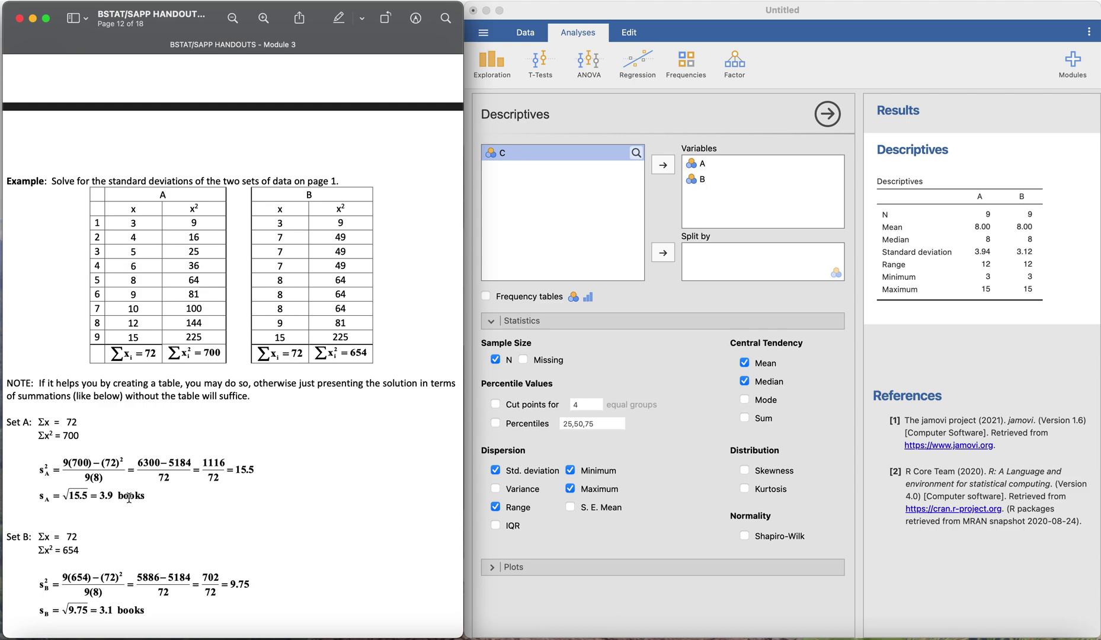
drag(129, 496, 40, 498)
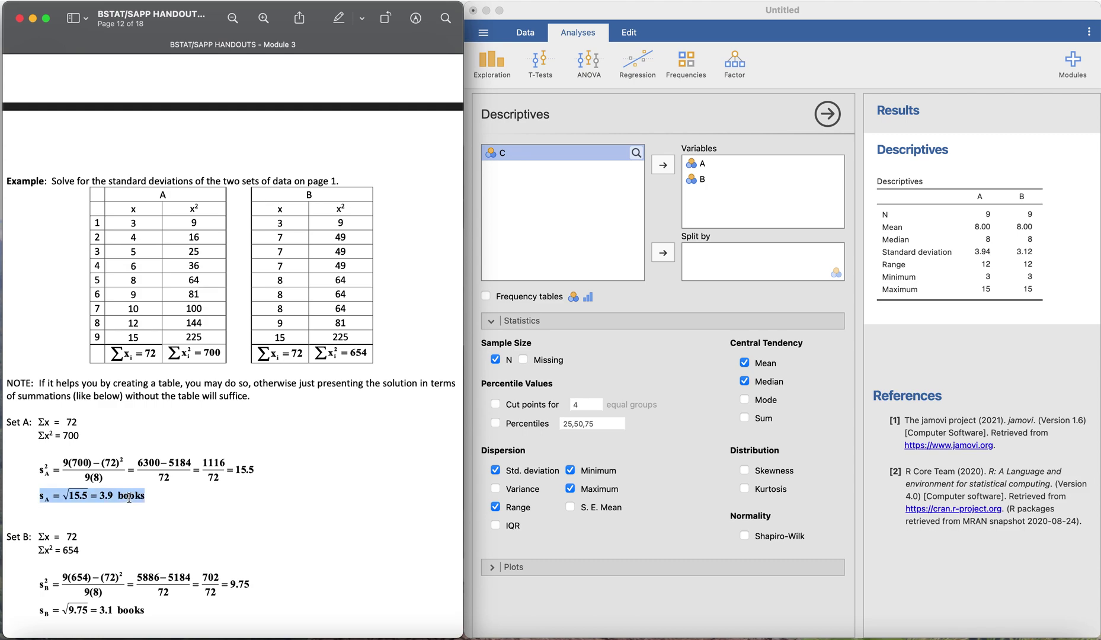
click(39, 497)
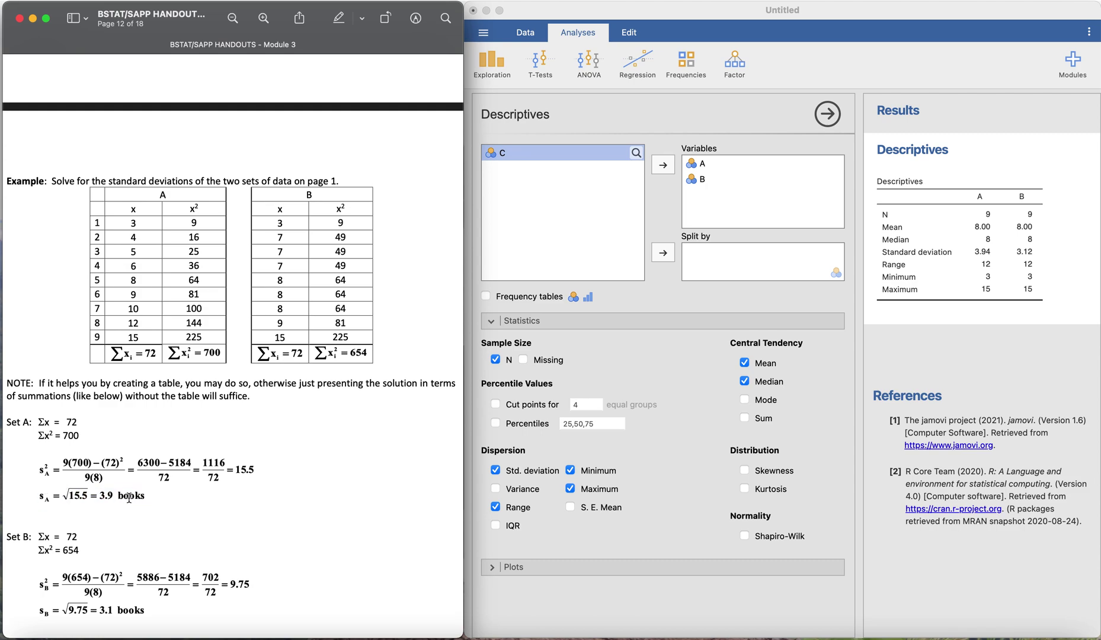
Compare jamovi's SDs of 3.94 and 3.12 with the handout's 3.9 and 3.1.
click(983, 253)
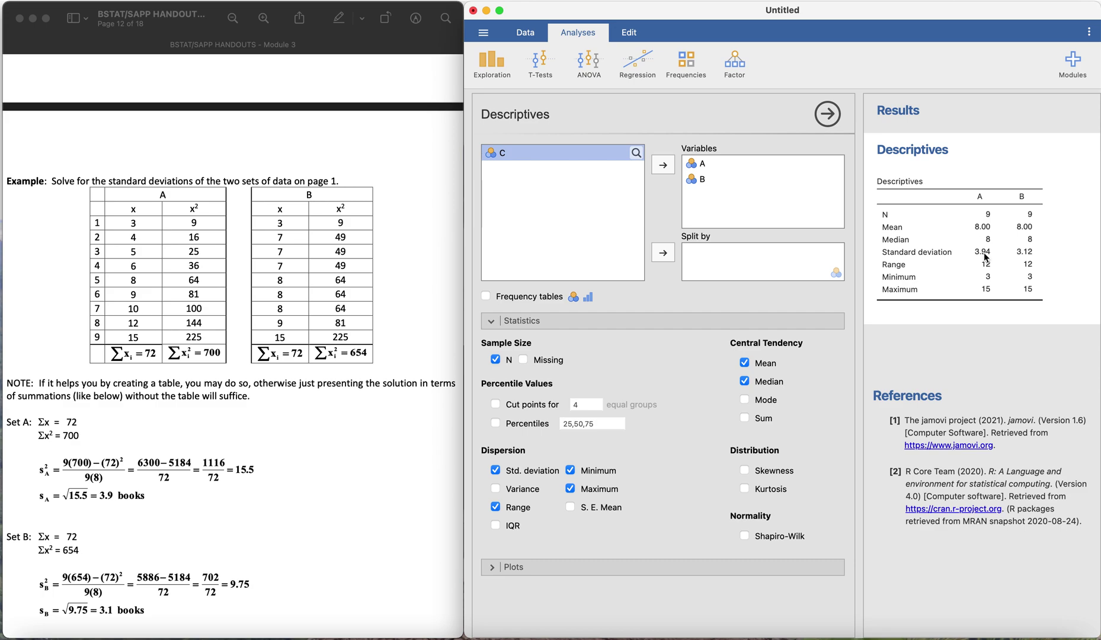
click(167, 560)
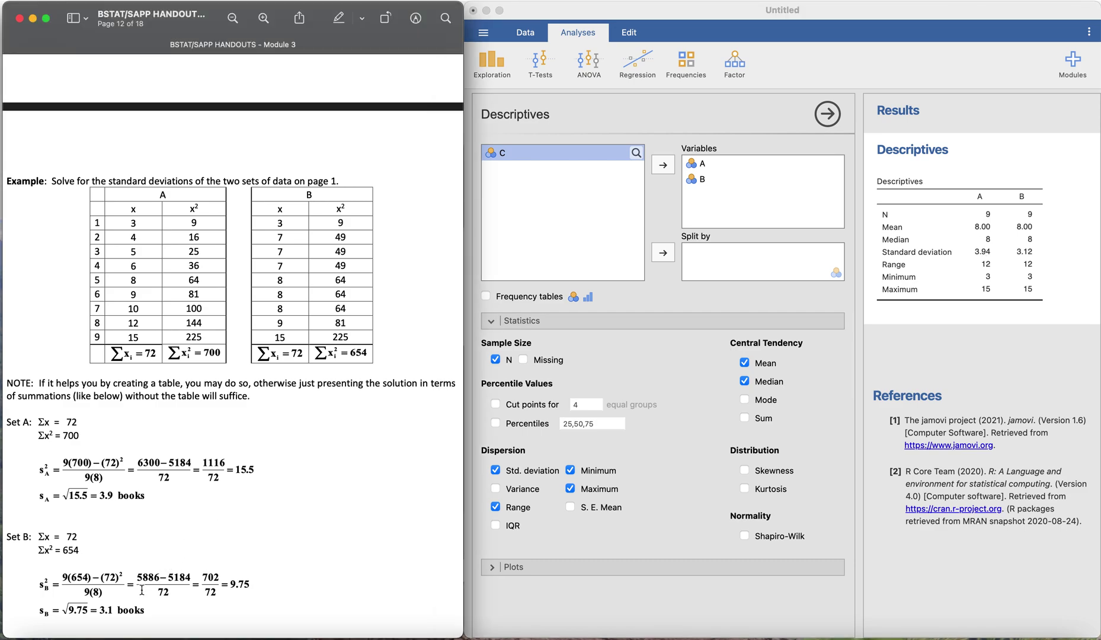
click(1021, 254)
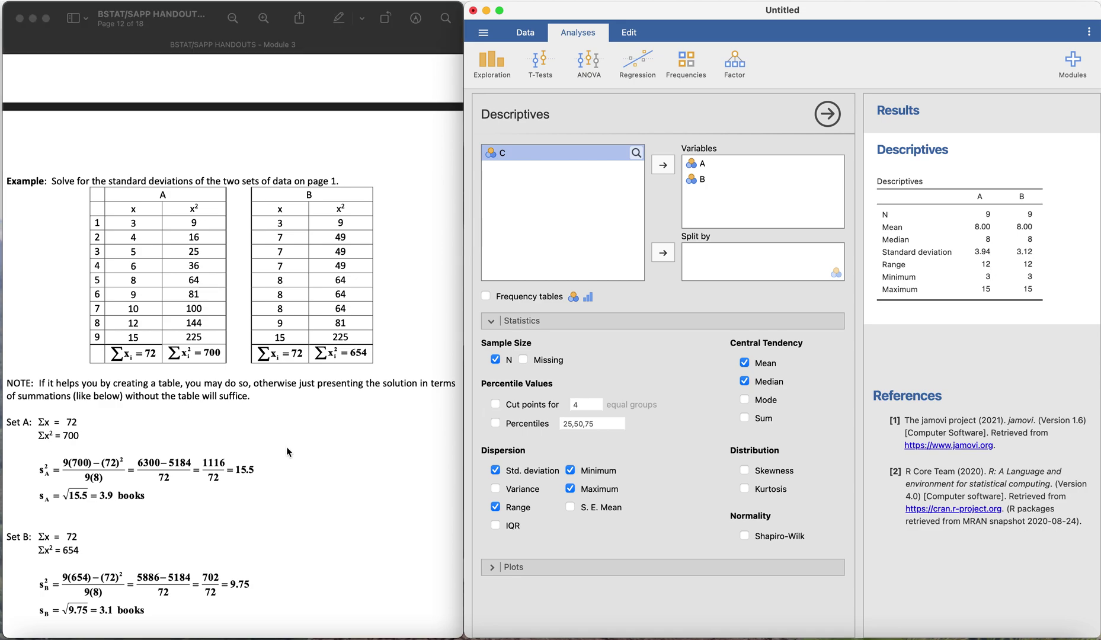
scroll(343, 447, up, 10)
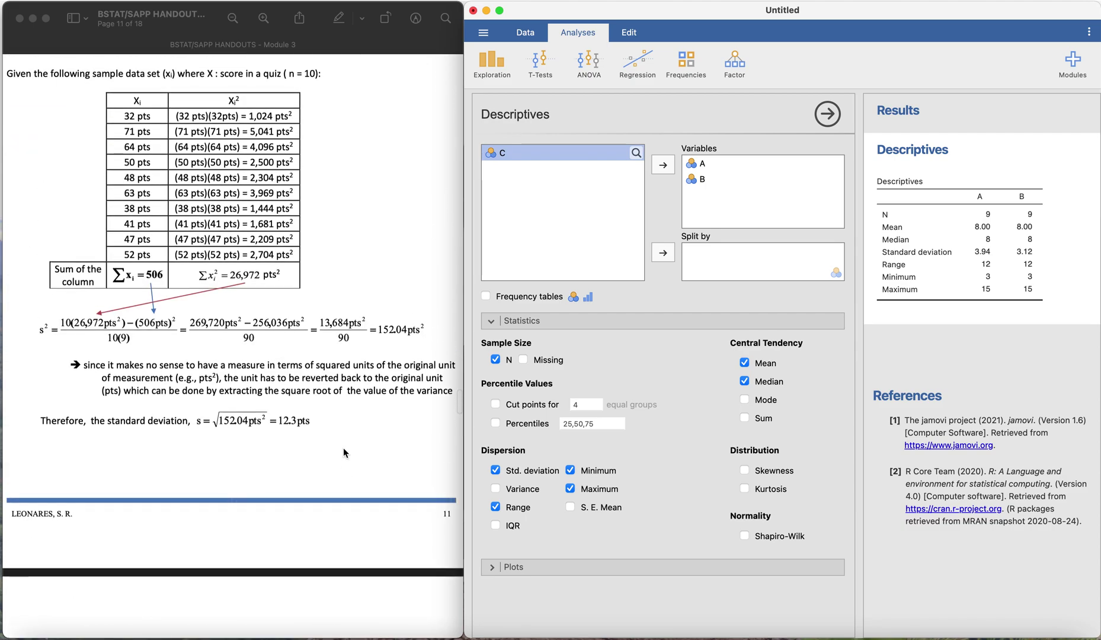
Rename column C to Score in the data spreadsheet.
scroll(343, 447, down, 2)
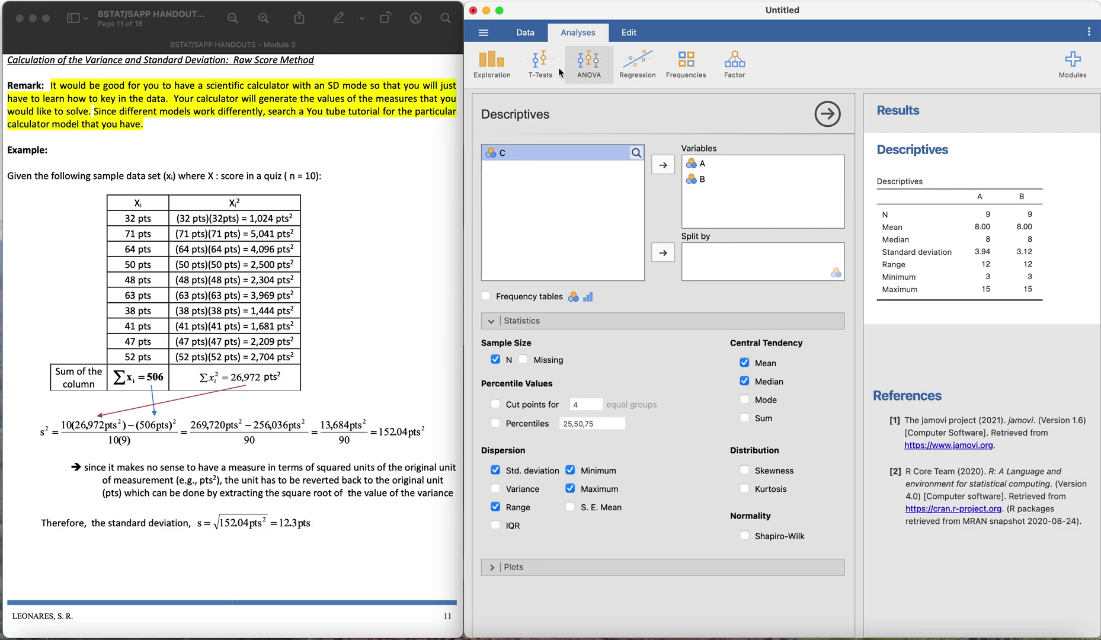
click(525, 31)
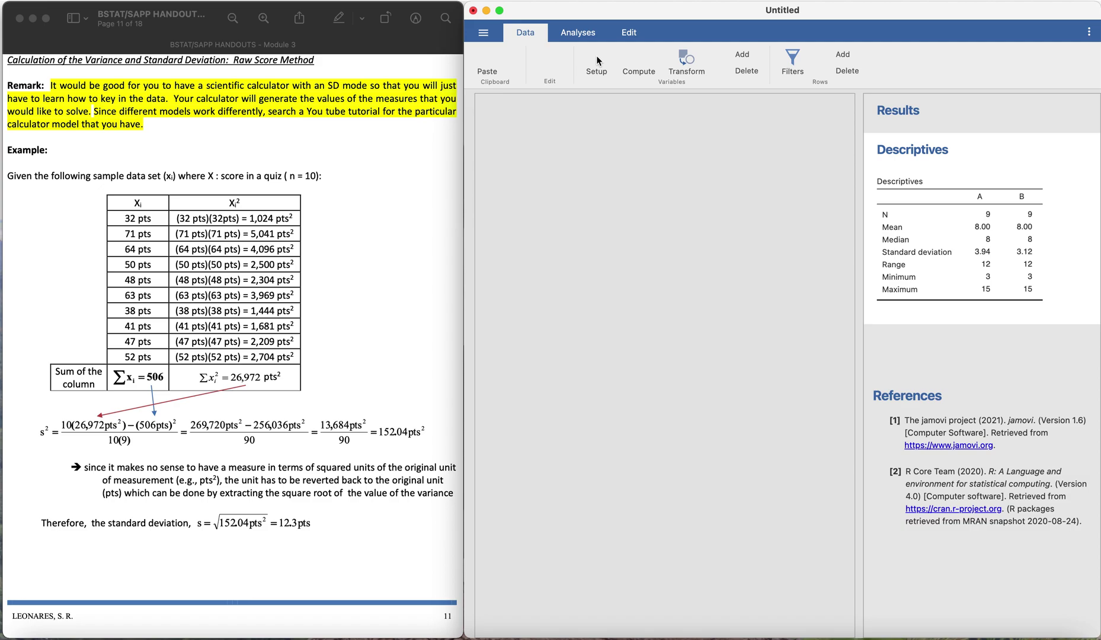
click(658, 103)
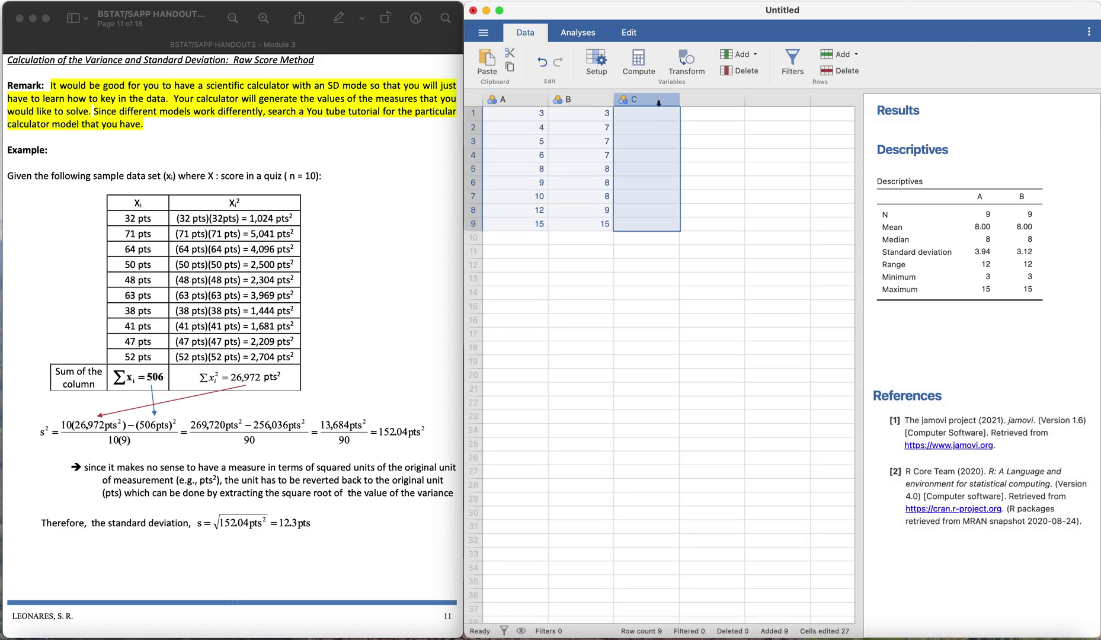
double_click(659, 102)
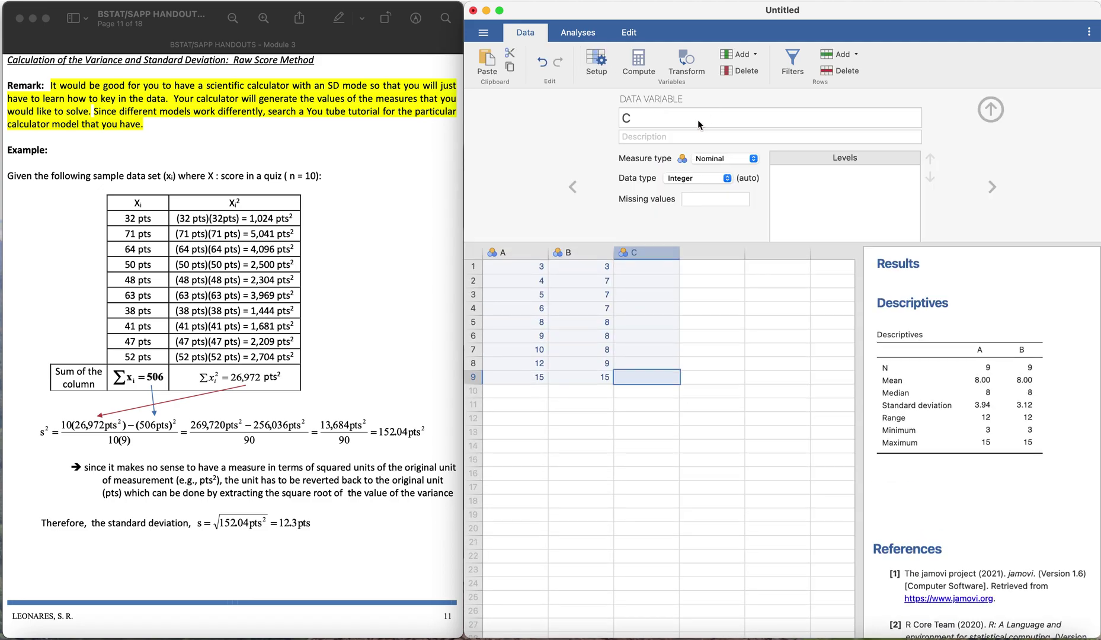
text(Sc)
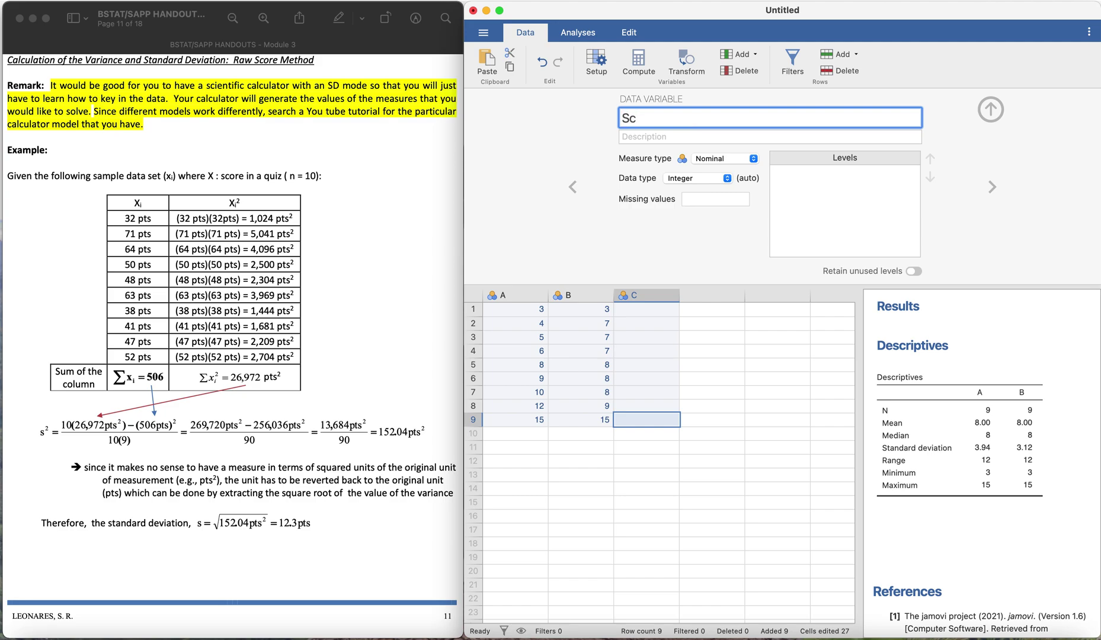
text(ore)
key(Return)
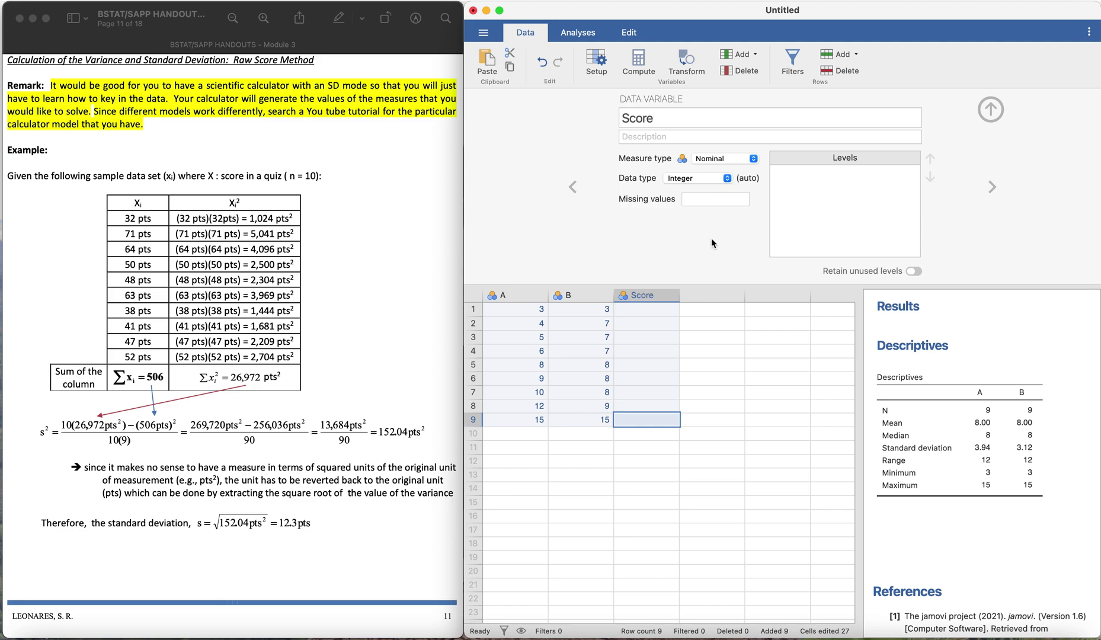
click(994, 108)
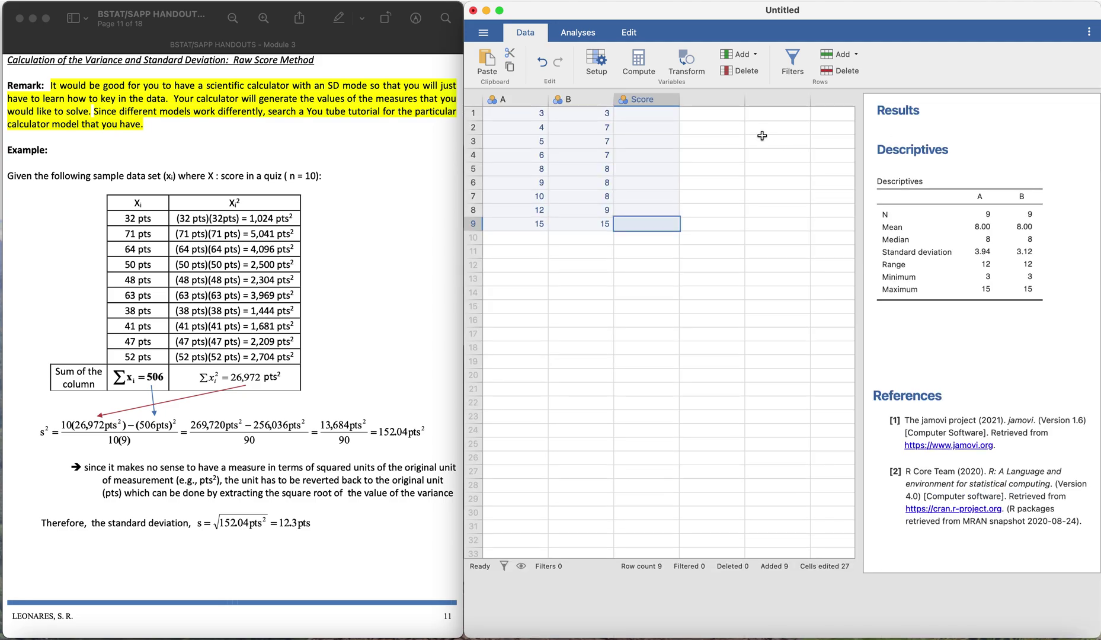
Enter the scores 32, 71, 64, 50, 48, 63, 38, 41, 47, 52 down the Score column.
click(661, 123)
click(655, 115)
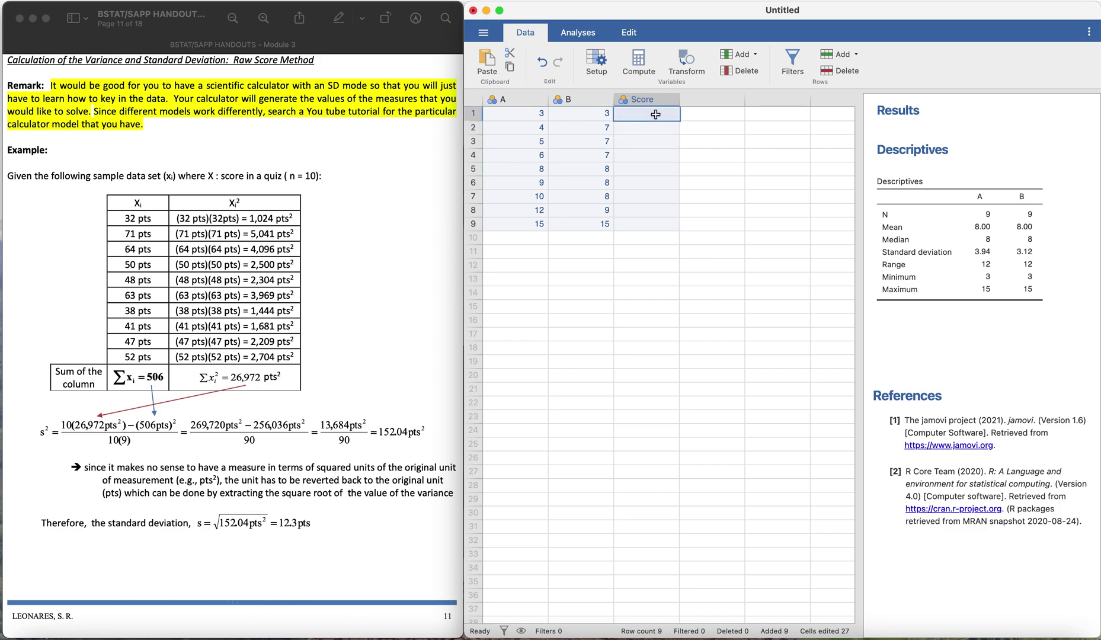
text(32)
key(Return)
key(Return)
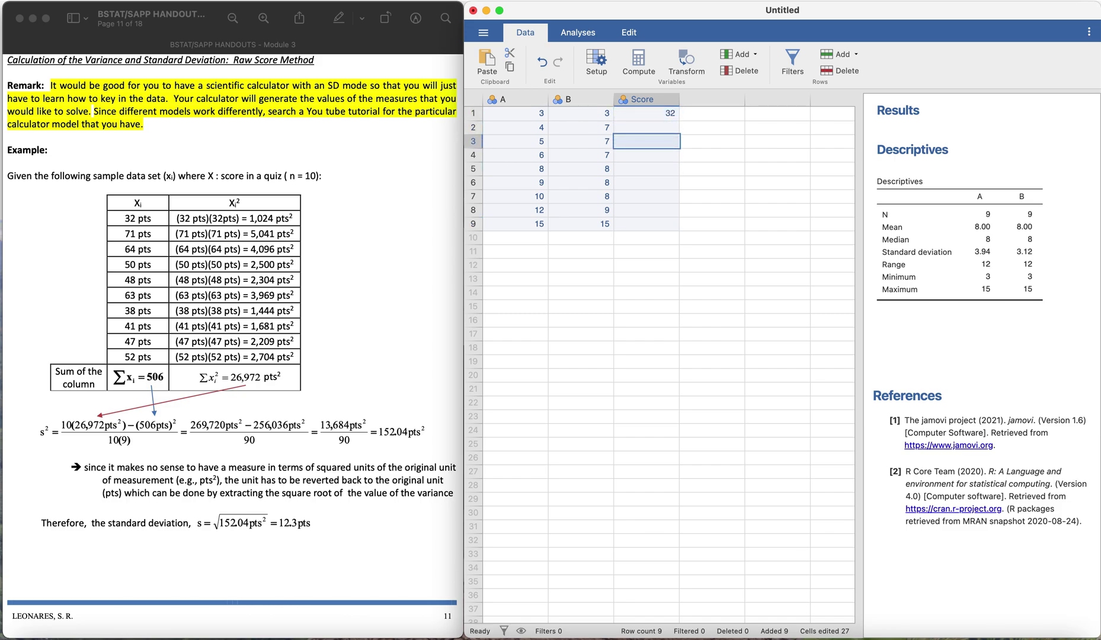
text(71)
key(Return)
text(64)
key(Return)
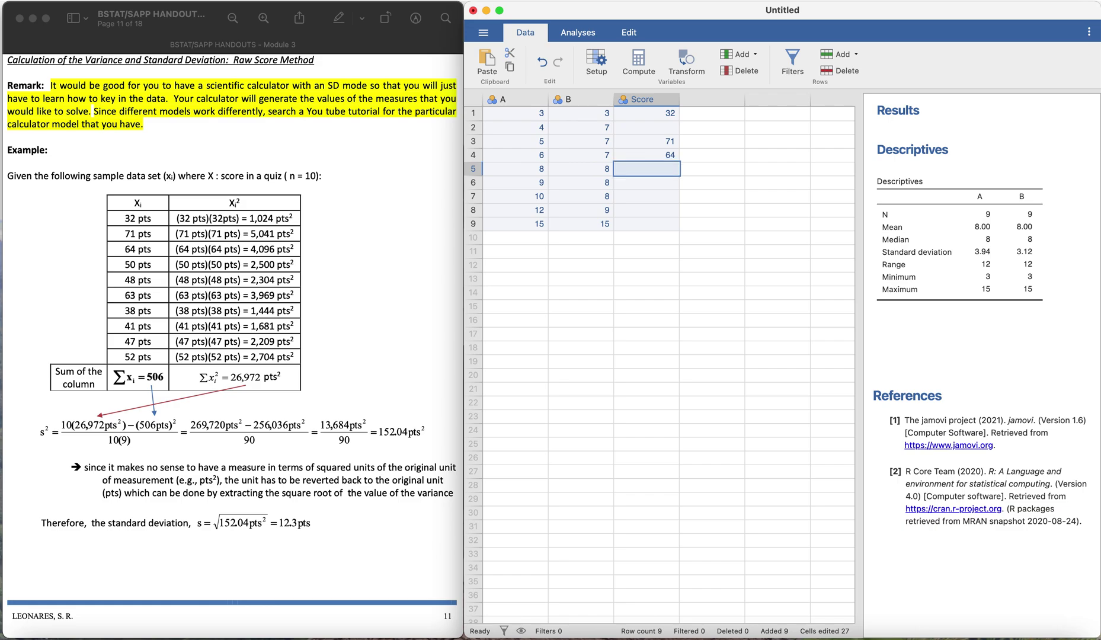
text(50)
key(Return)
text(48)
key(Return)
text(63)
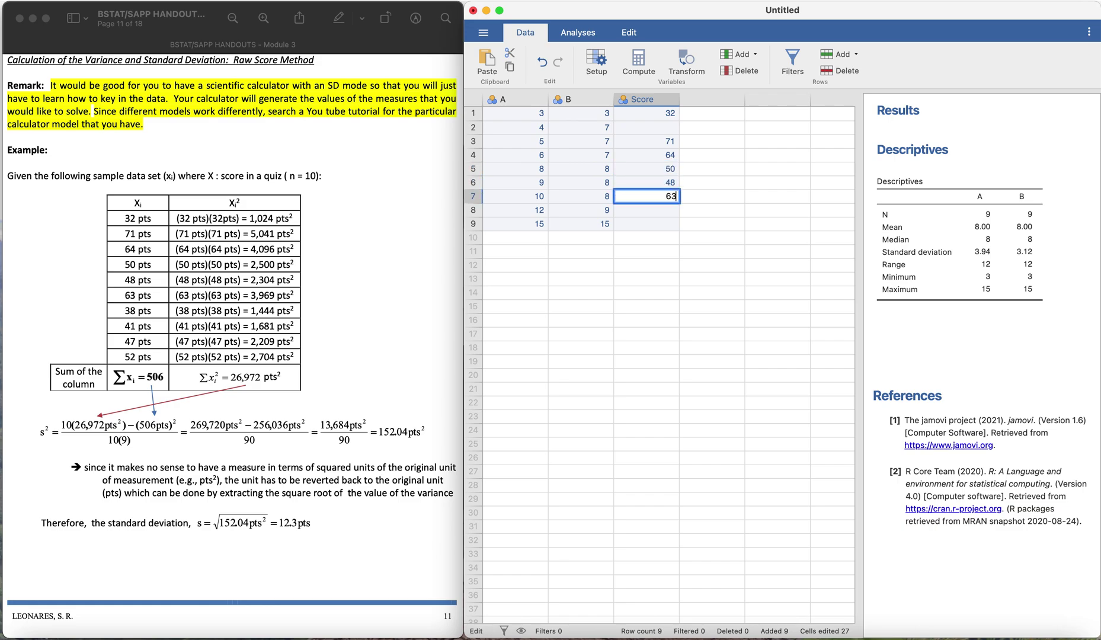
key(Return)
text(38)
key(Return)
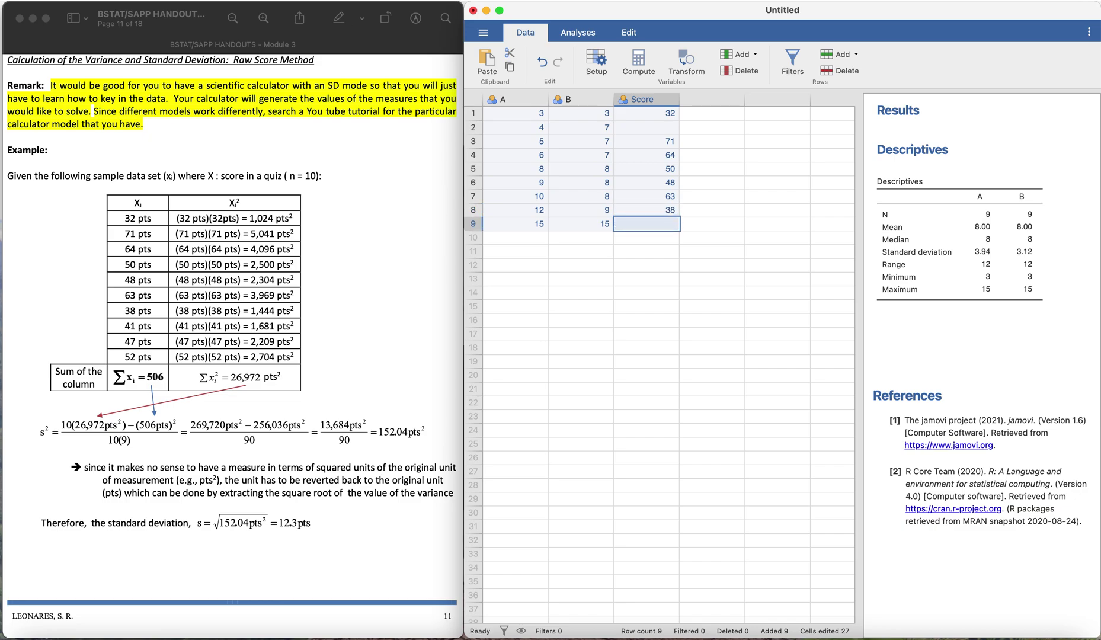
text(41)
key(Return)
text(47)
key(Return)
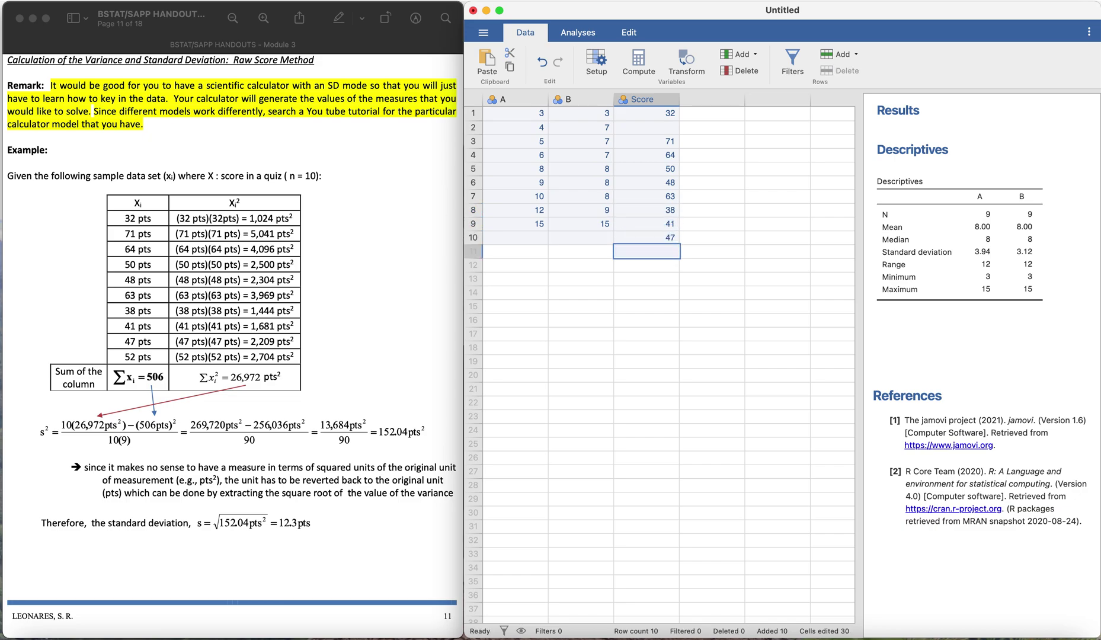
text(52)
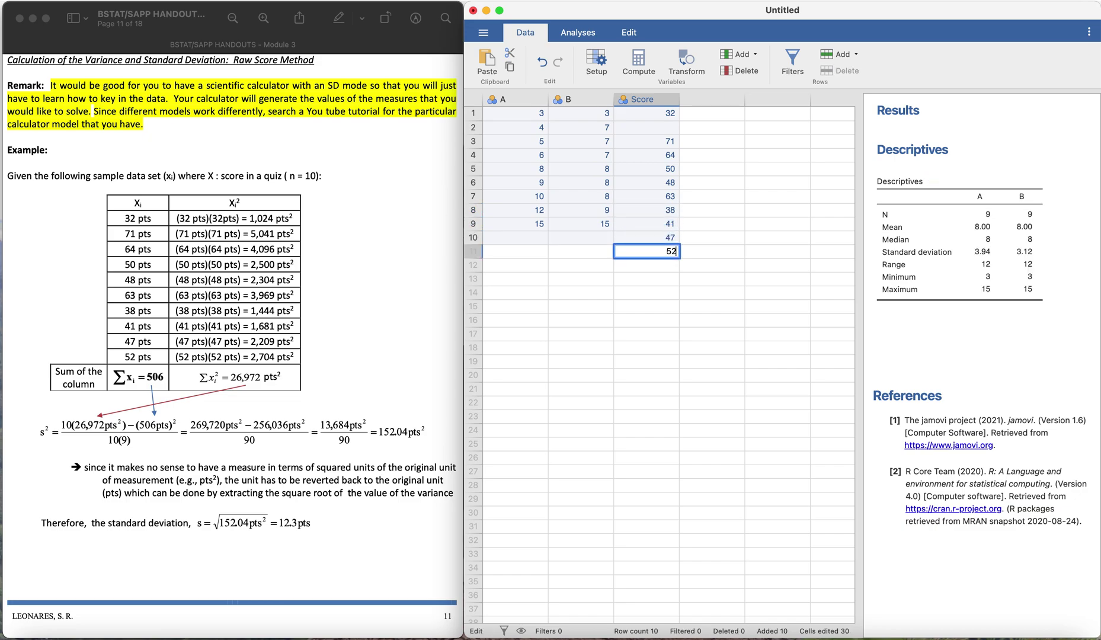
key(Return)
Cut the misplaced scores and paste them starting at Score row 2.
click(647, 250)
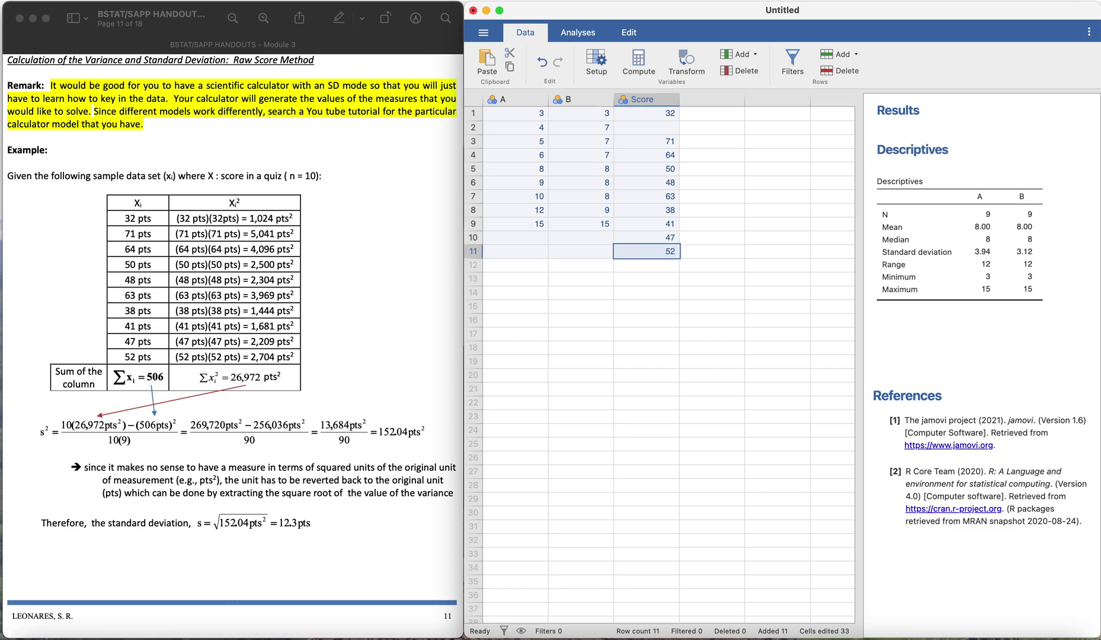
key(shift+Up)
key(shift+Up)
key(shift+Up)
key(shift+Up)
key(shift+Up)
key(shift+Up)
key(shift+Up)
key(shift+Up)
key(shift+Up)
key(shift+Down)
key(super+c)
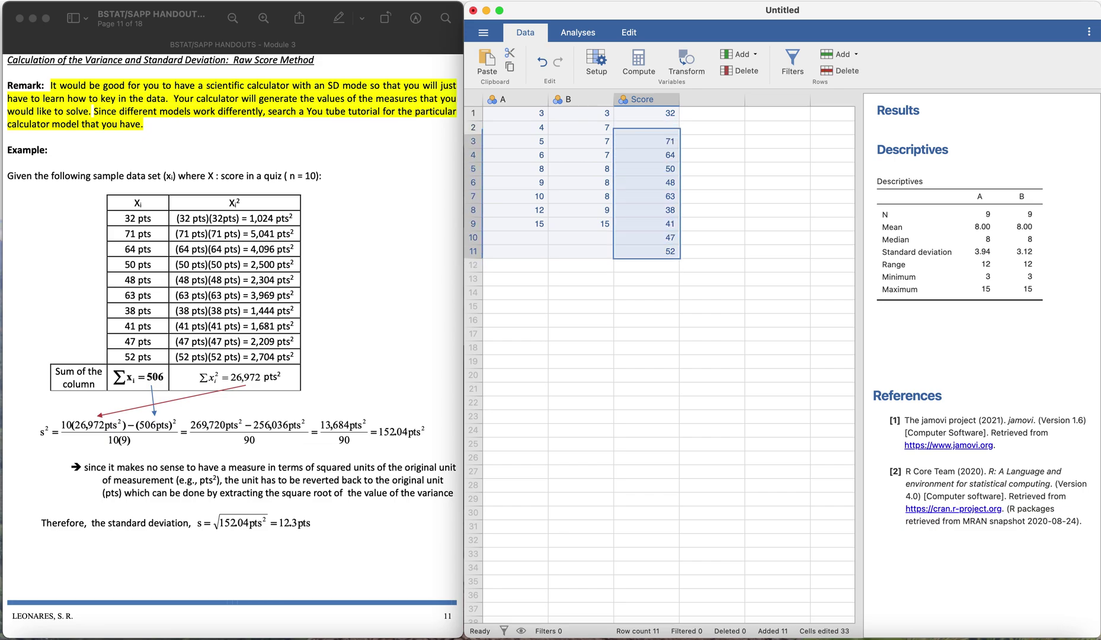
key(Delete)
click(660, 126)
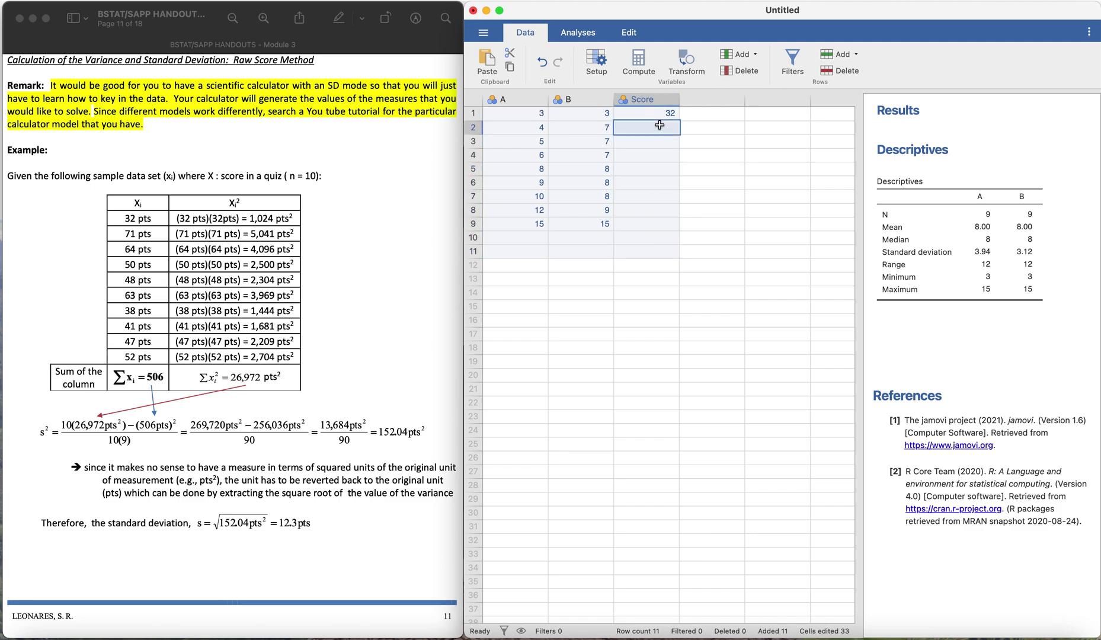
key(super+v)
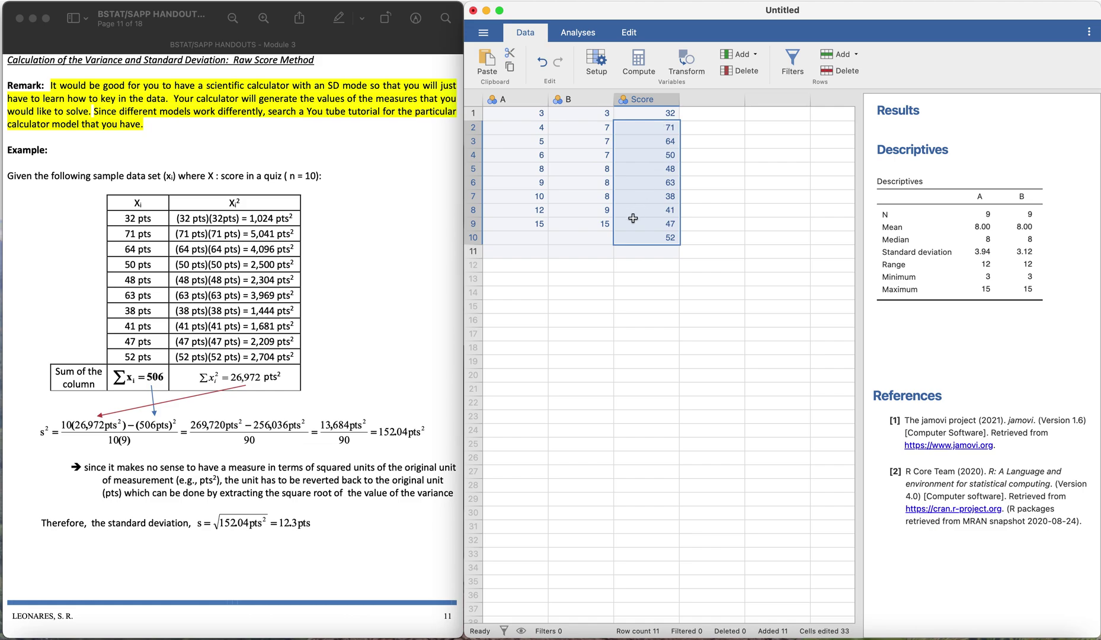
click(633, 250)
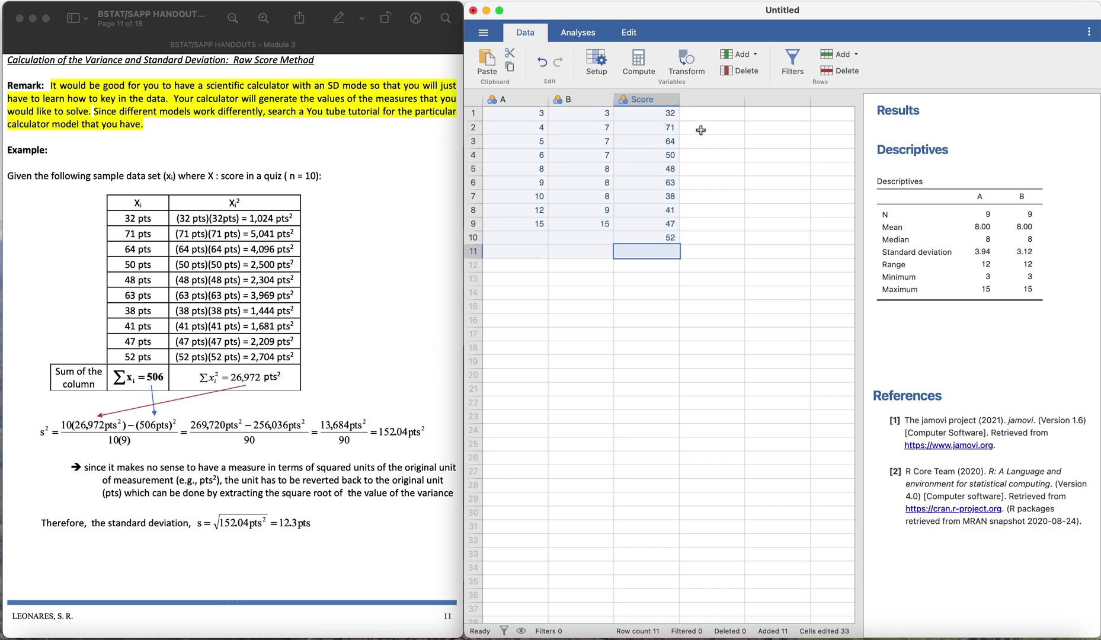
click(654, 96)
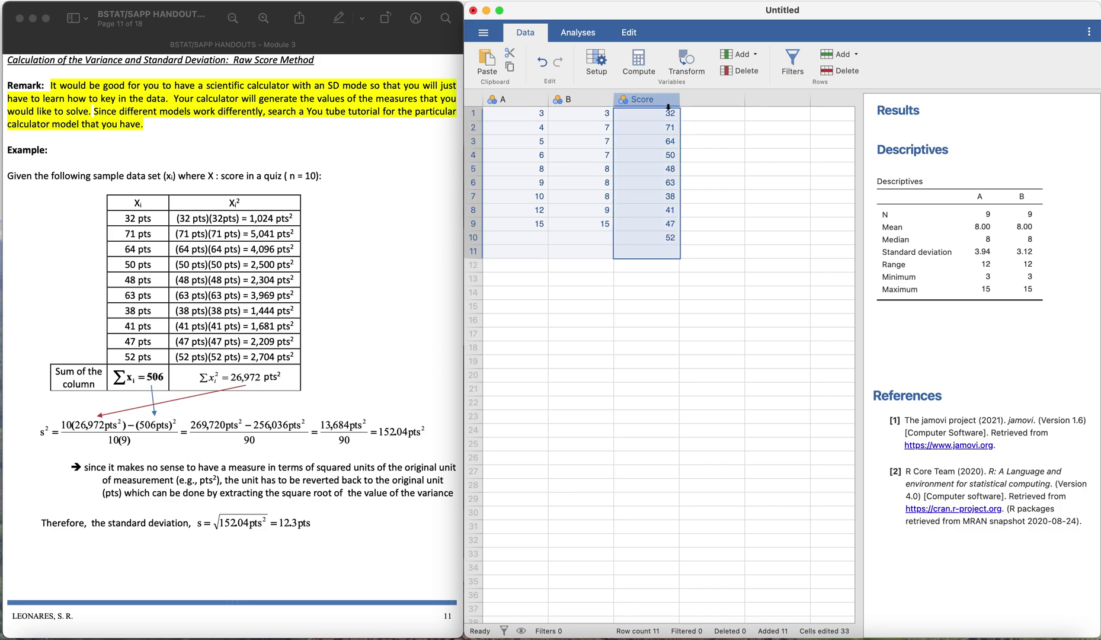
Create a Descriptives of Score with Missing, Mean, Median, Minimum and Maximum unticked.
click(578, 33)
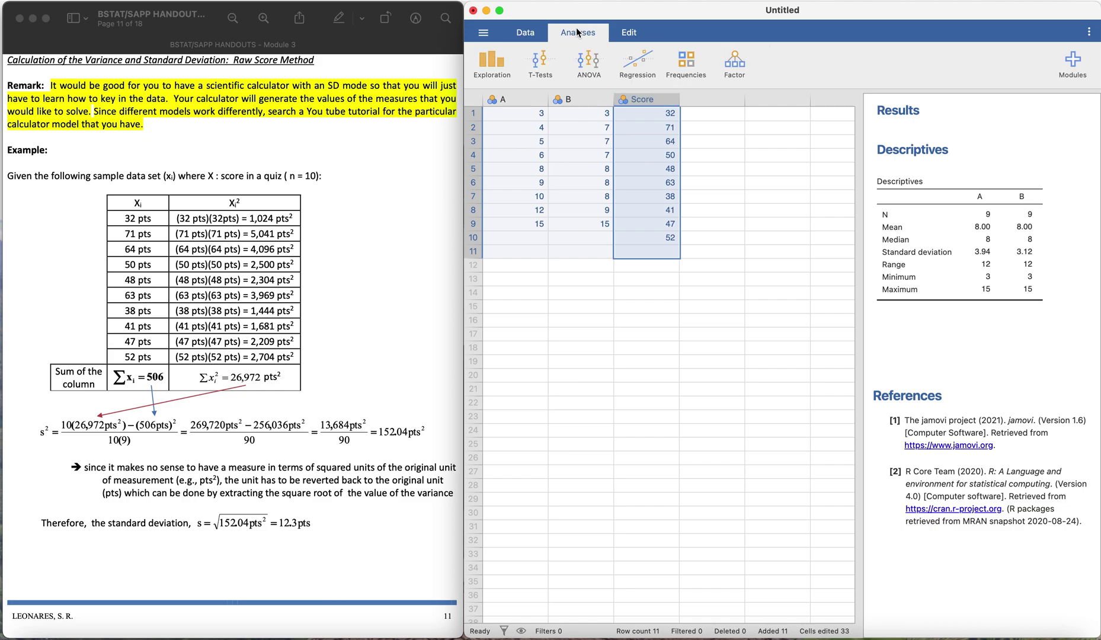
click(496, 63)
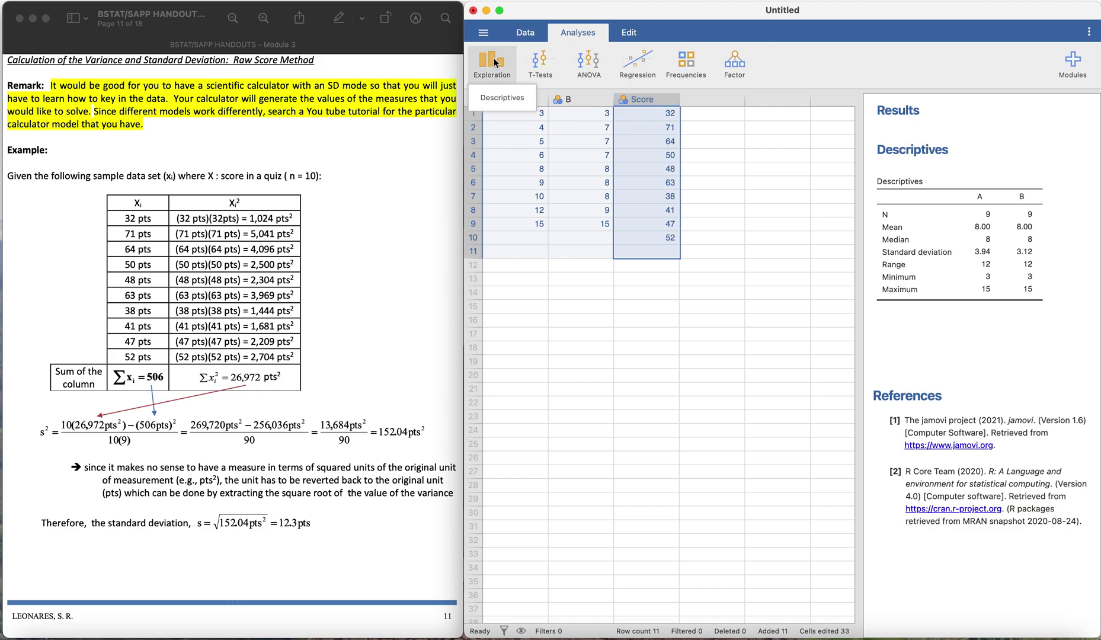
click(511, 102)
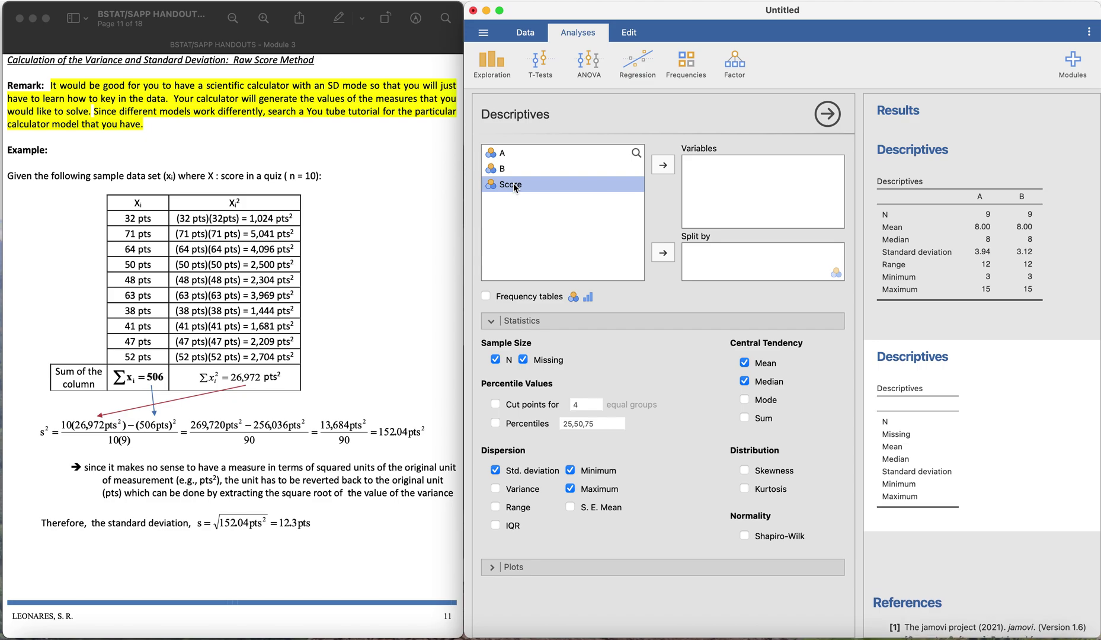
click(663, 165)
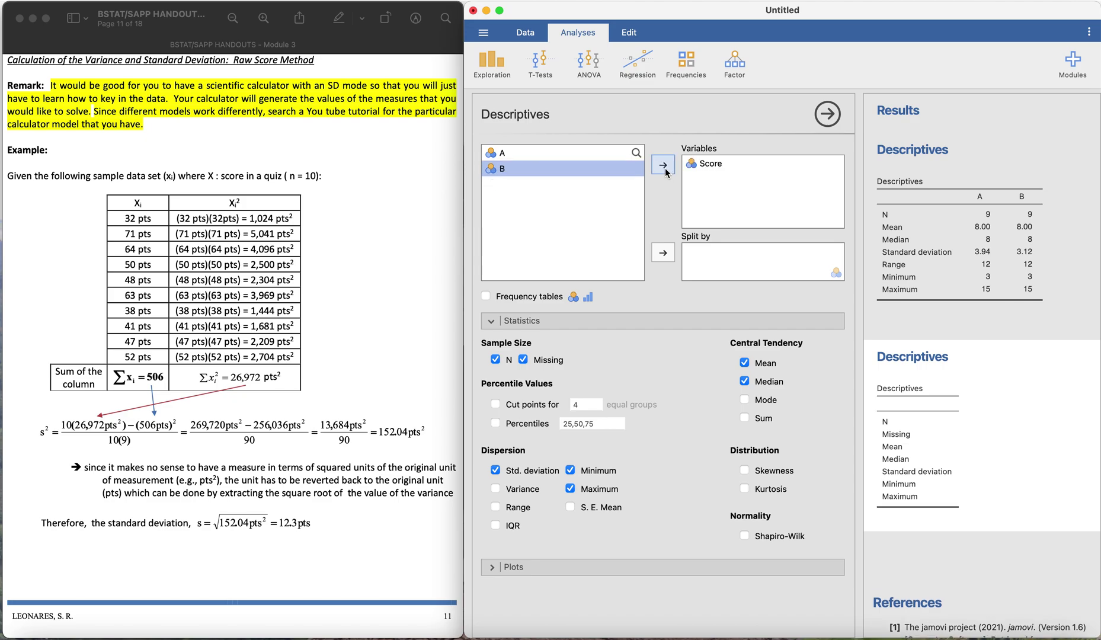
click(523, 360)
click(568, 472)
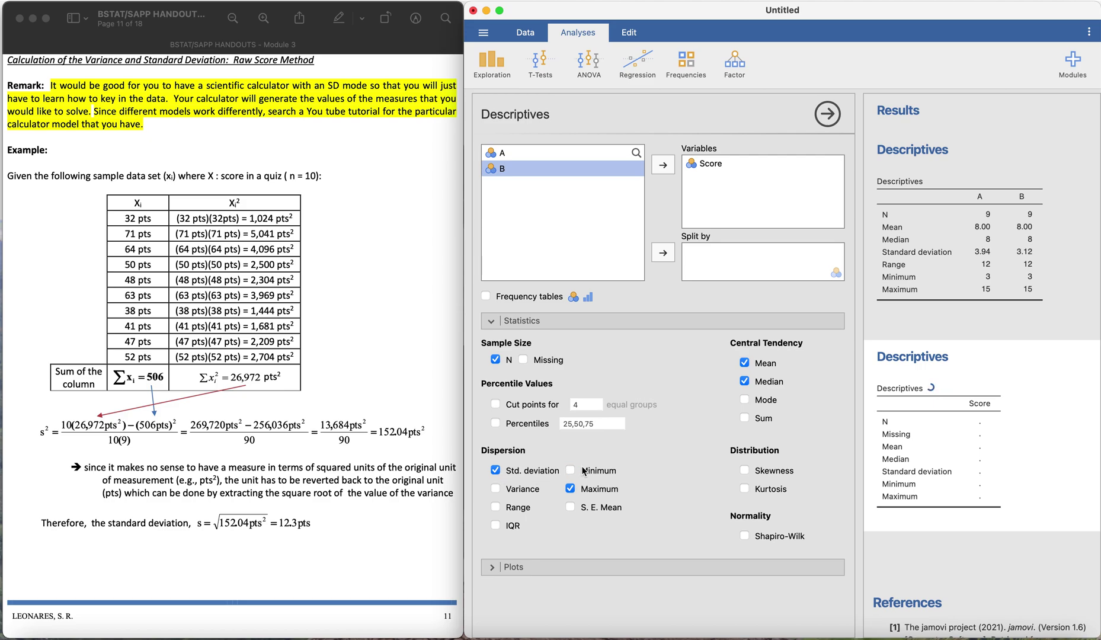
click(592, 490)
click(771, 363)
click(771, 382)
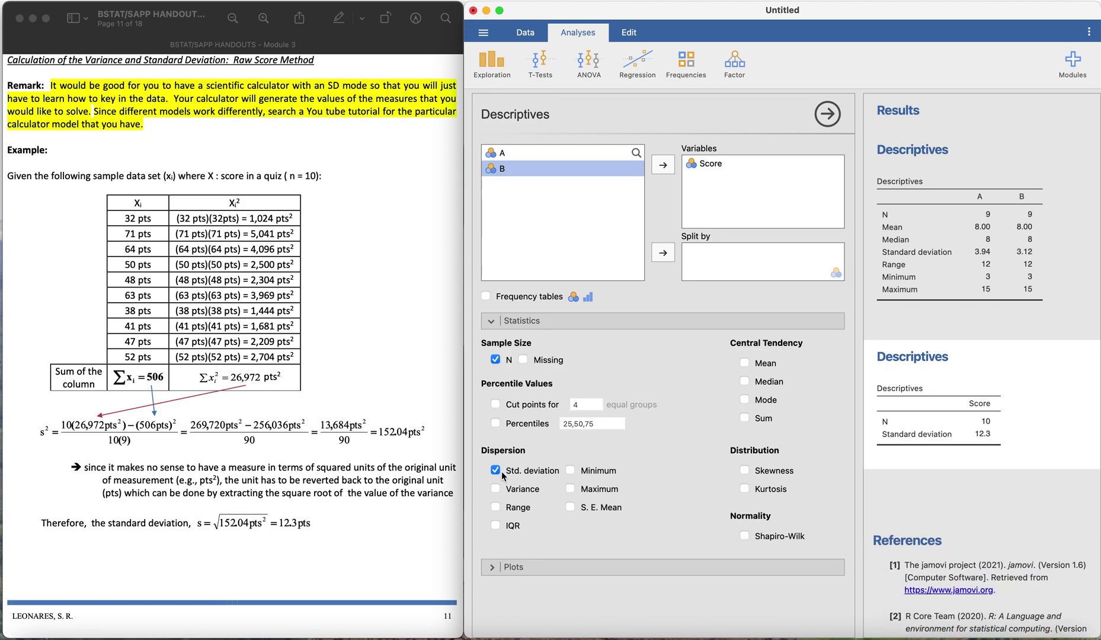
scroll(991, 350, down, 3)
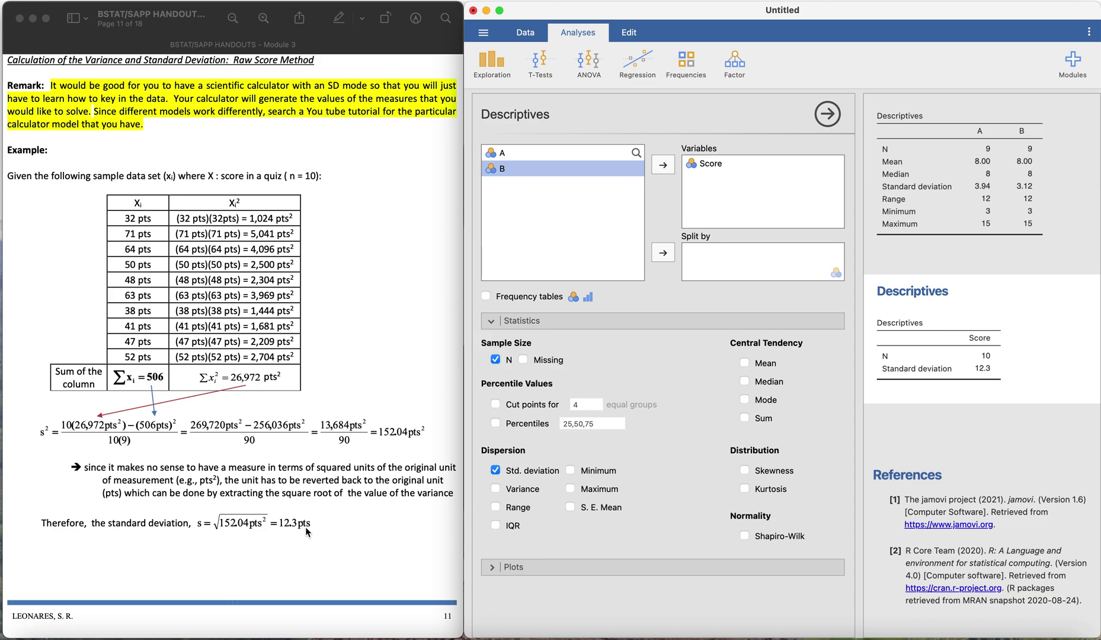
click(496, 471)
click(495, 472)
scroll(178, 486, down, 2)
scroll(266, 485, up, 2)
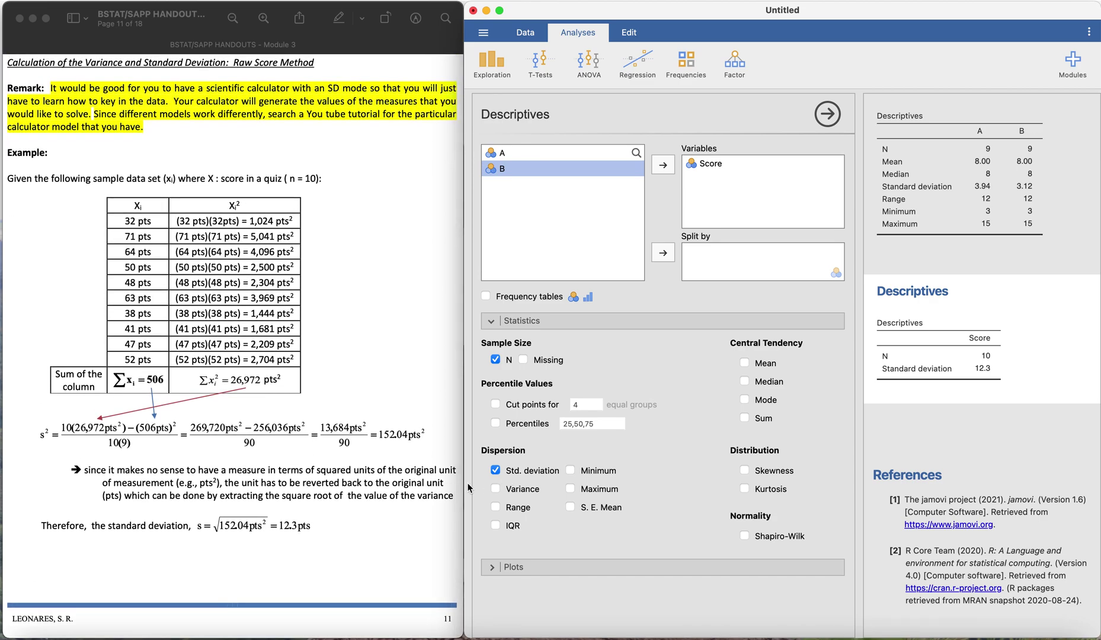
scroll(387, 520, down, 10)
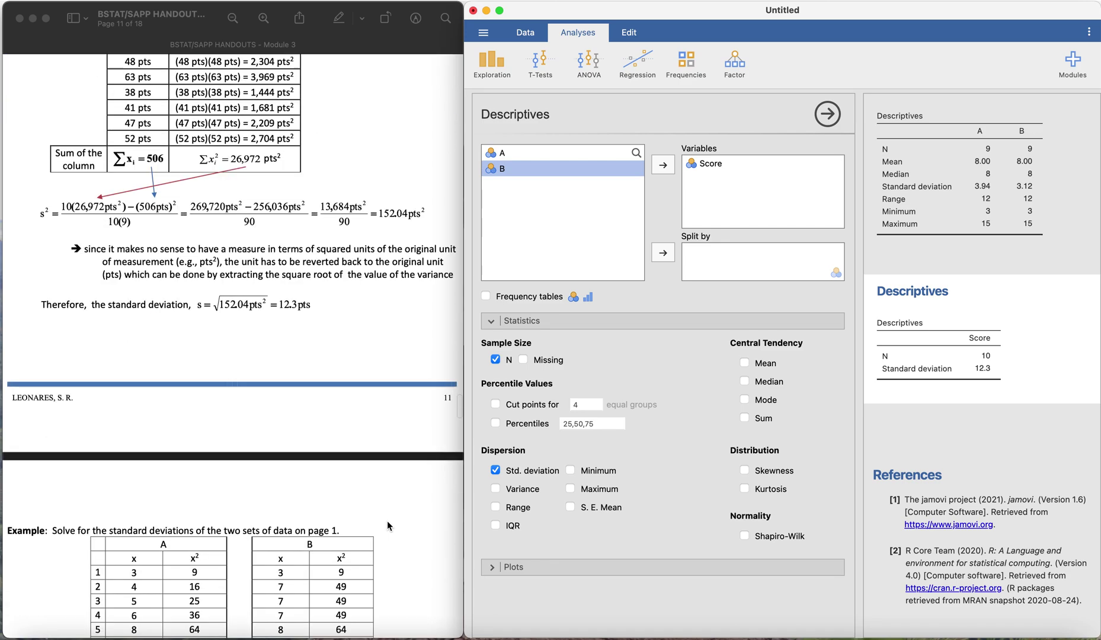
scroll(386, 520, down, 8)
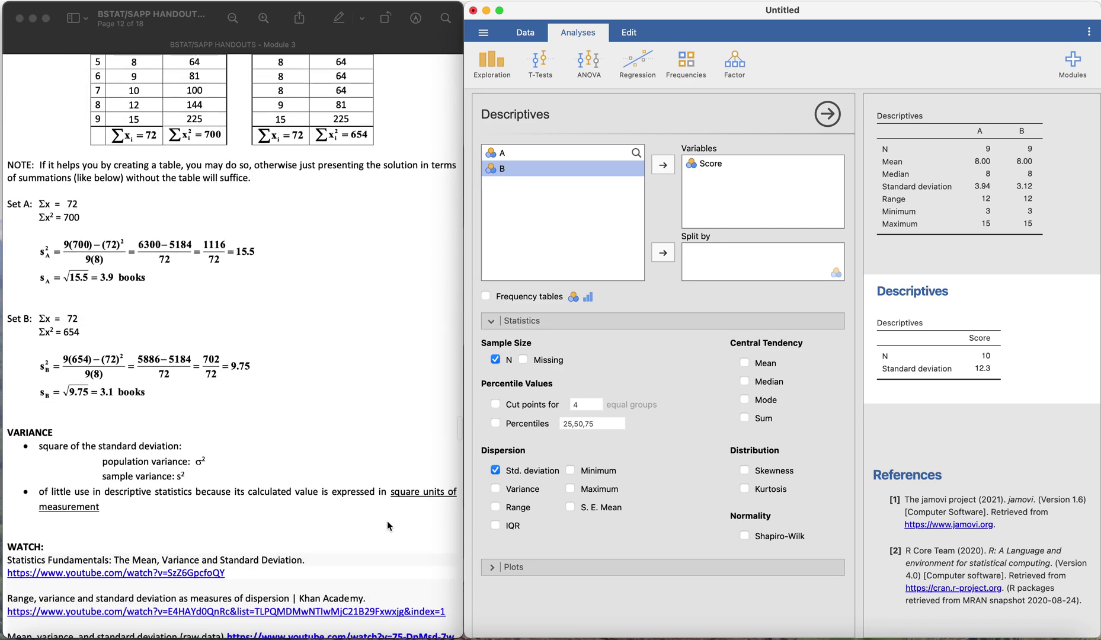
scroll(386, 520, down, 2)
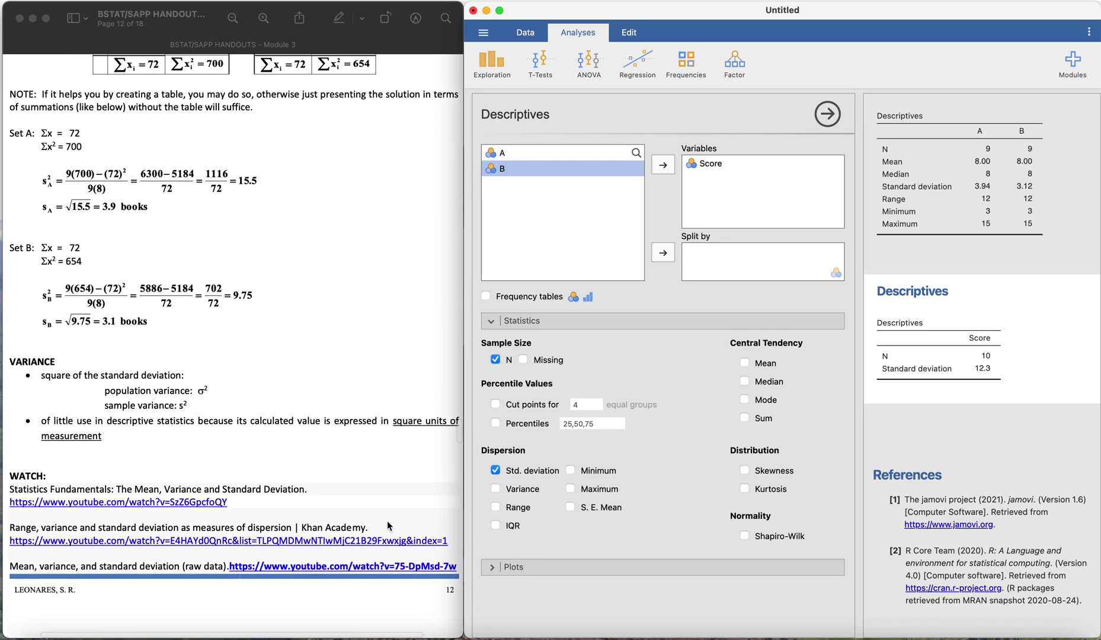
scroll(387, 520, up, 4)
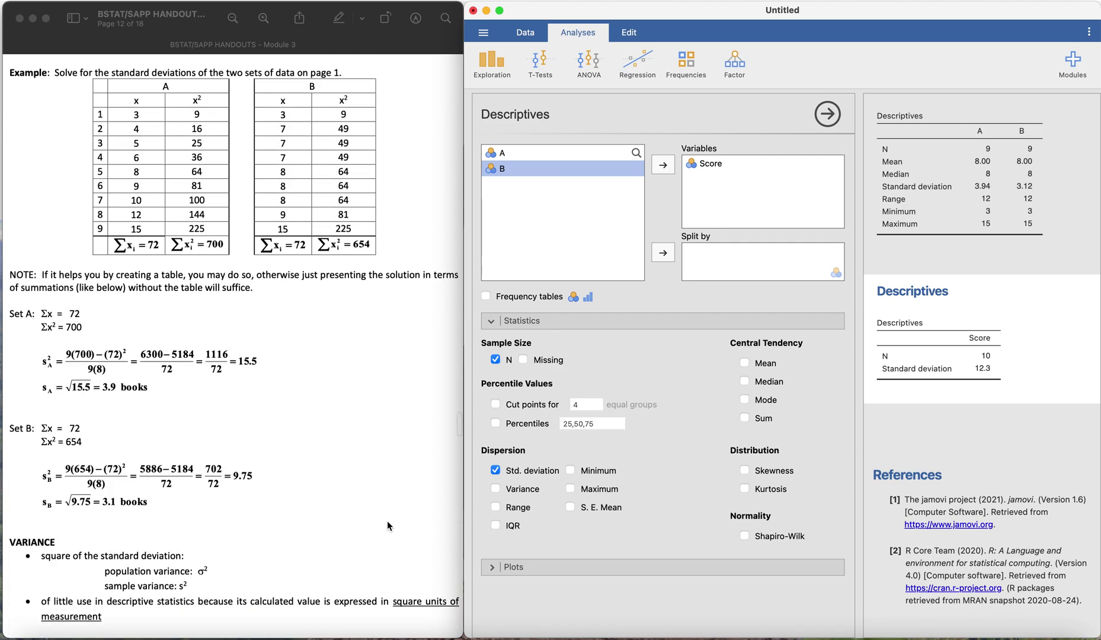
scroll(387, 522, down, 1)
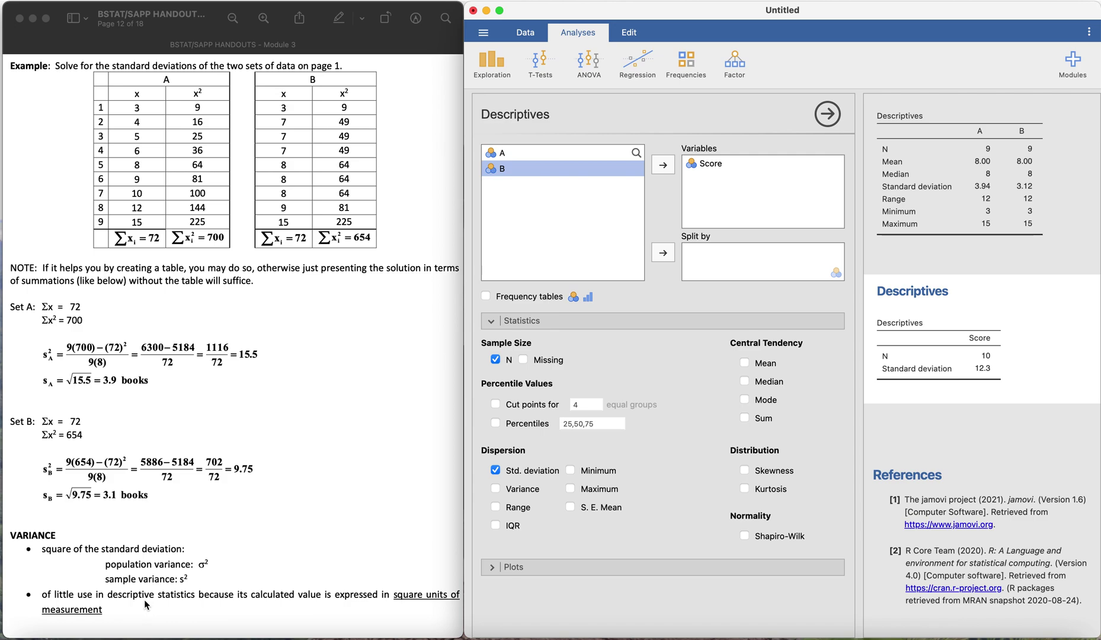
click(144, 599)
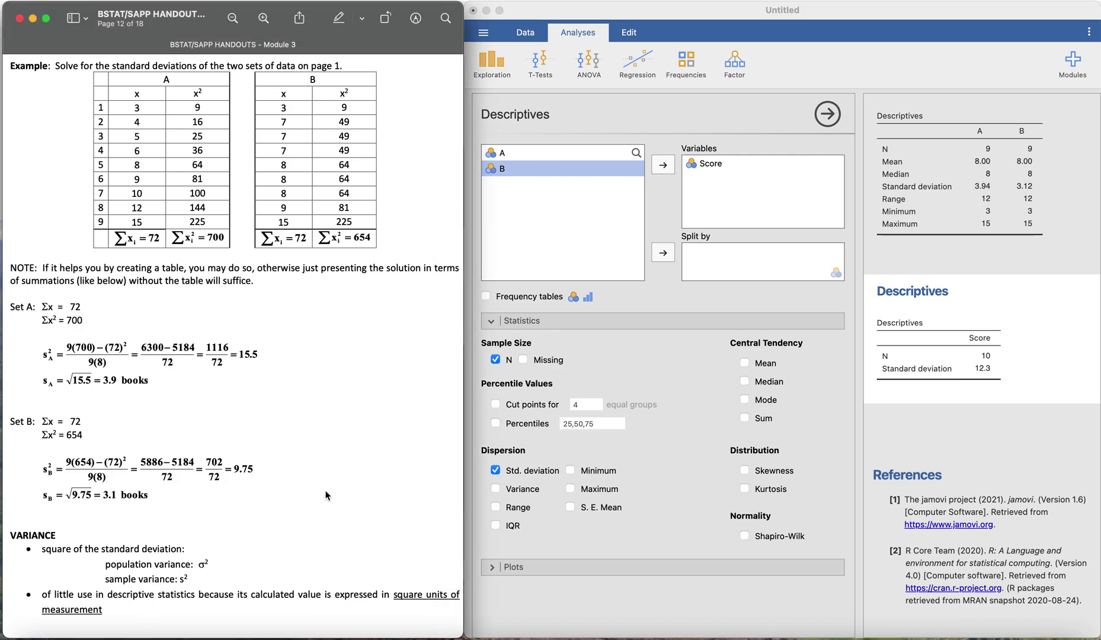
scroll(217, 496, up, 5)
scroll(201, 500, down, 6)
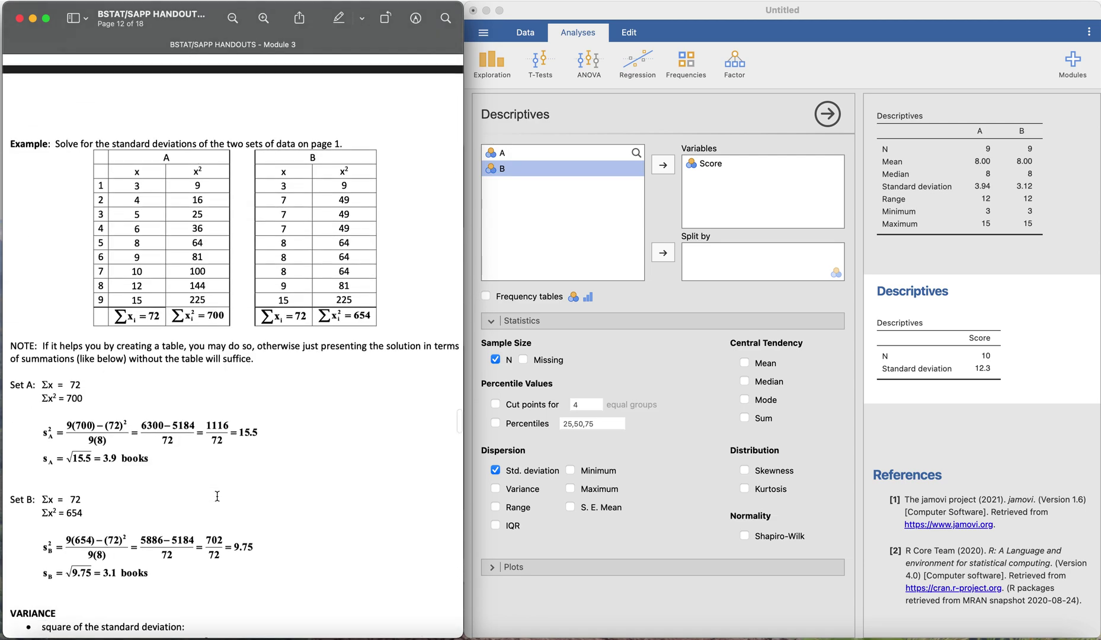
scroll(214, 493, up, 2)
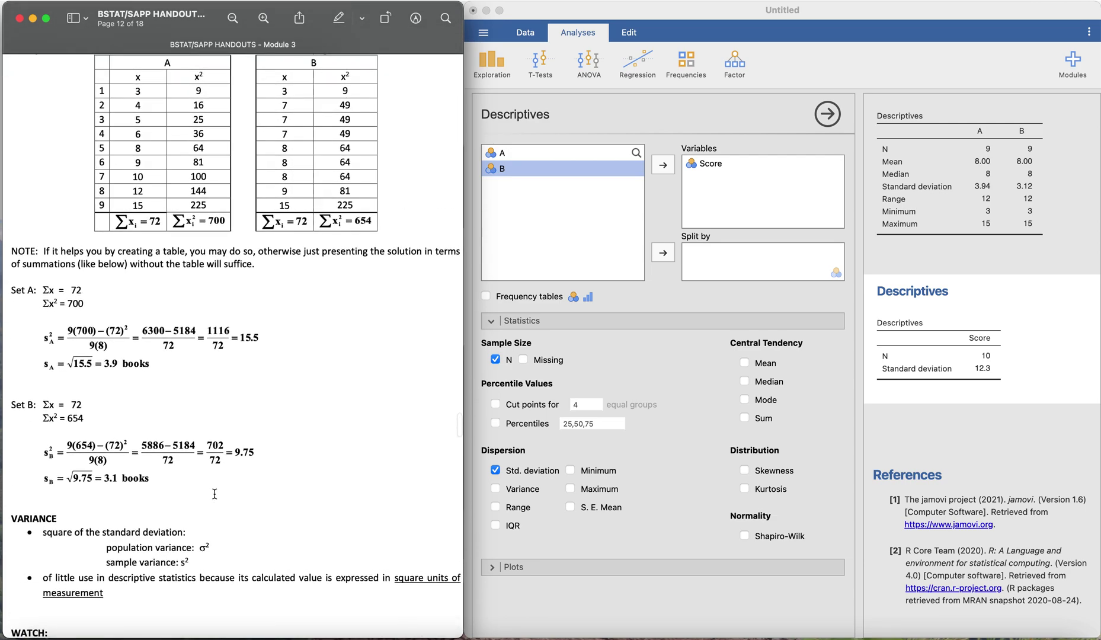
scroll(215, 493, up, 1)
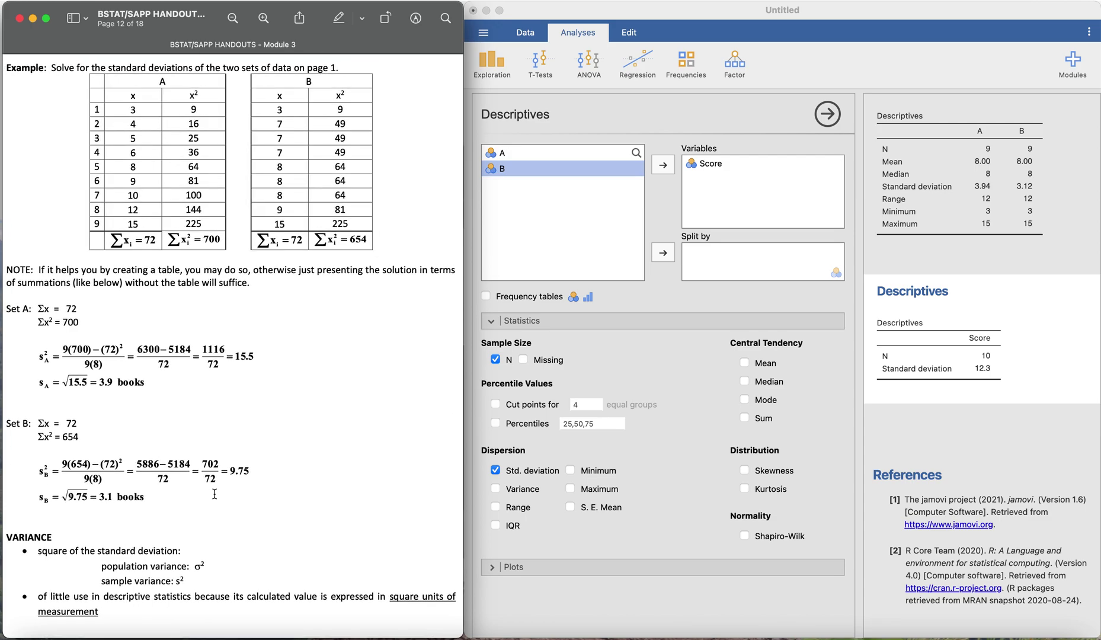
scroll(215, 493, up, 10)
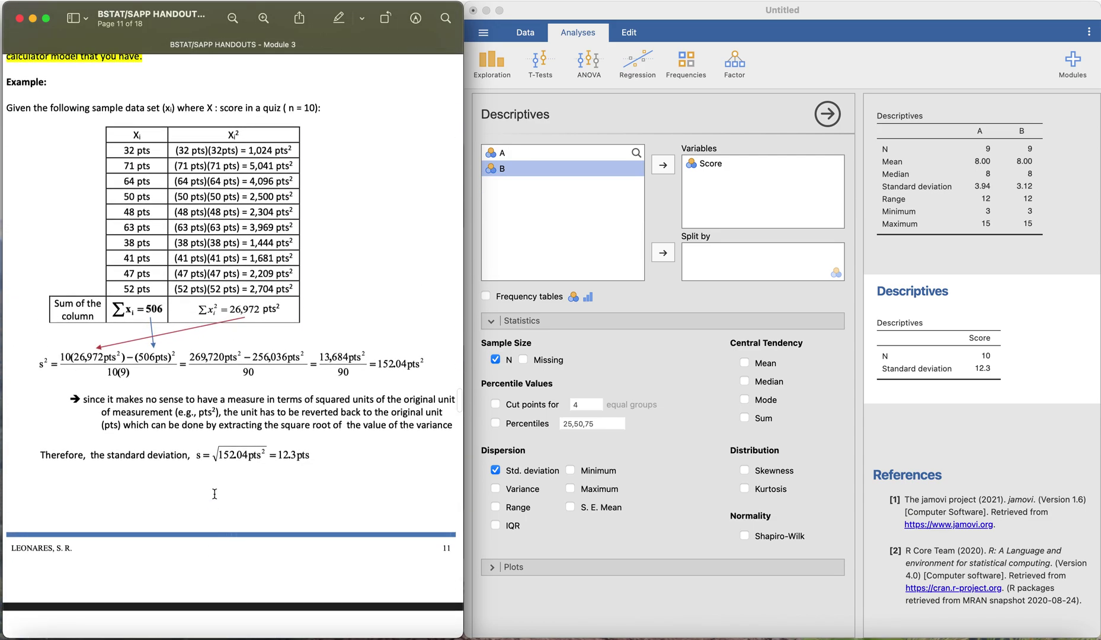
scroll(215, 493, up, 3)
click(216, 521)
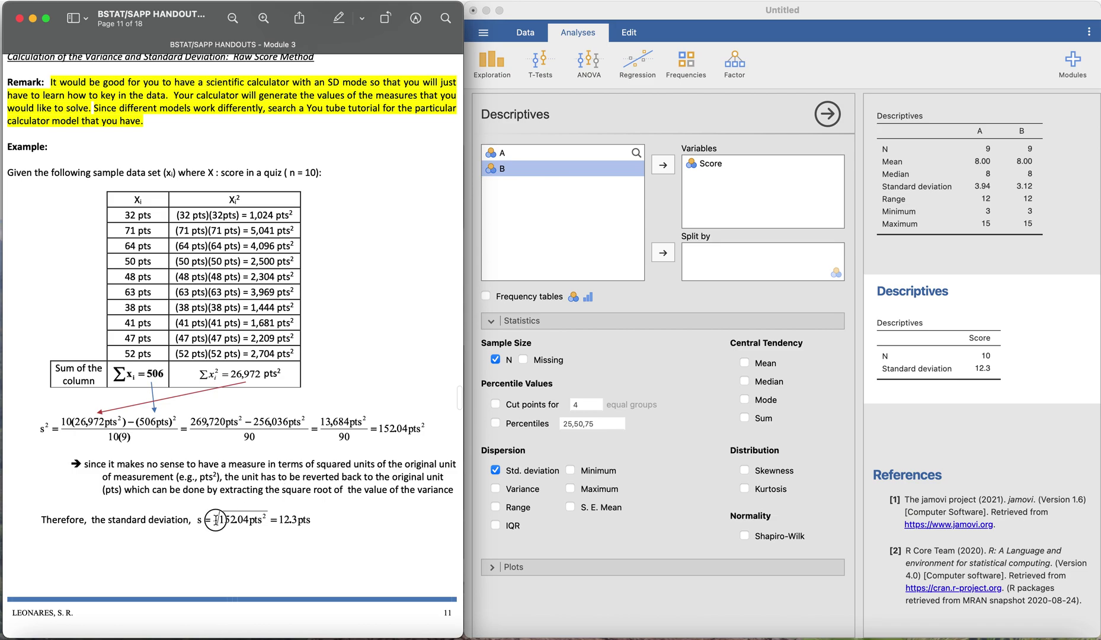
drag(216, 520, 266, 519)
Tick Variance for Score, giving 152, and compare it with the handout's 152.04 pts².
click(303, 528)
click(496, 494)
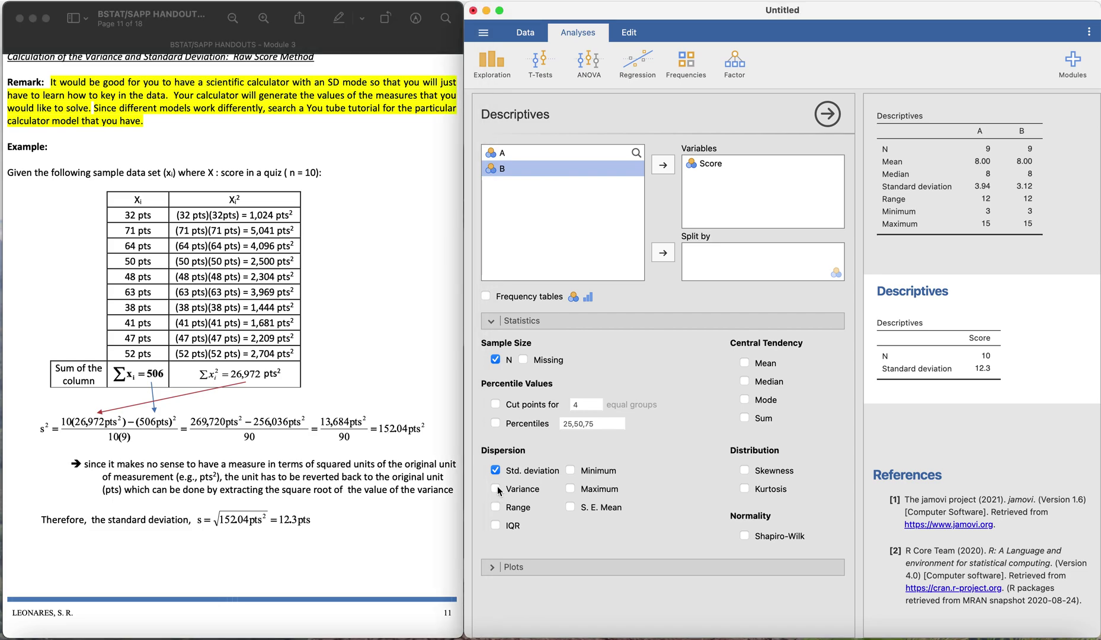
click(496, 489)
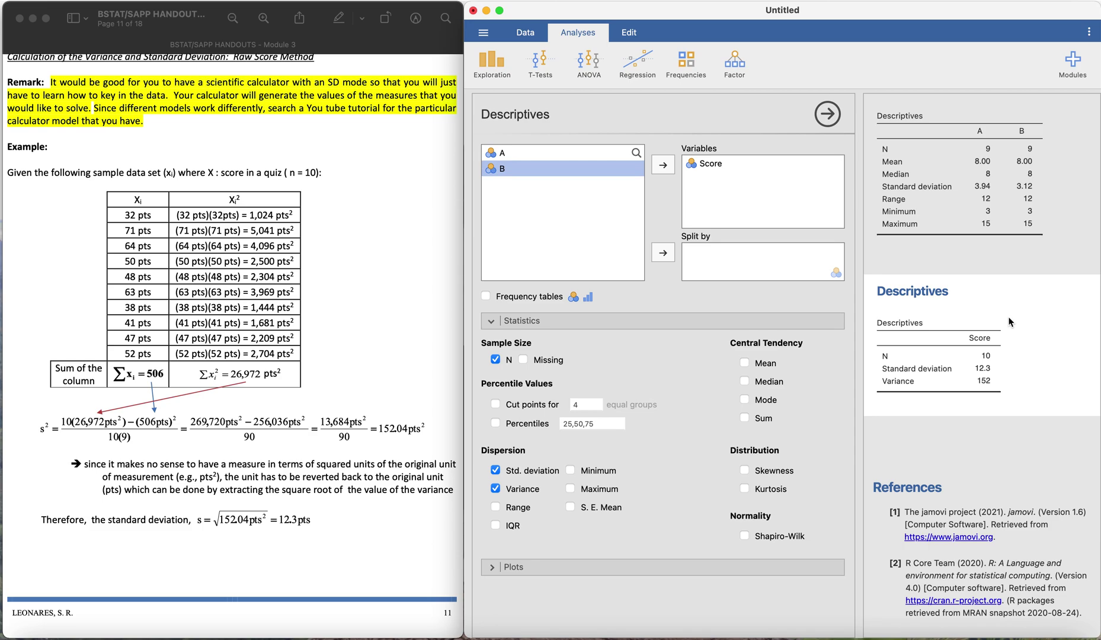
click(391, 431)
double_click(391, 431)
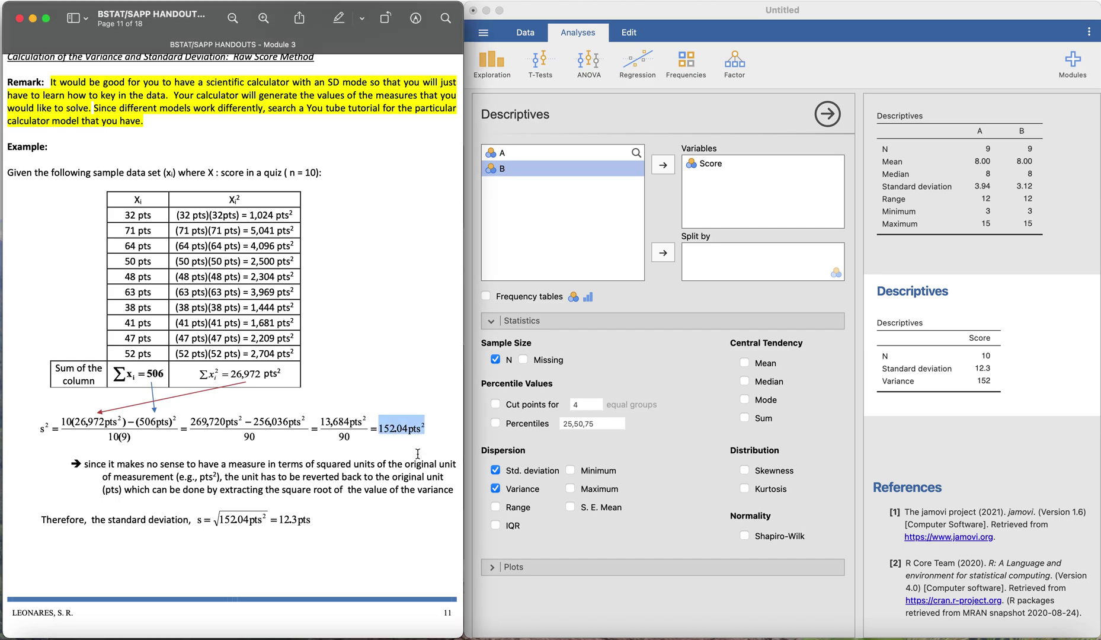
scroll(417, 453, down, 5)
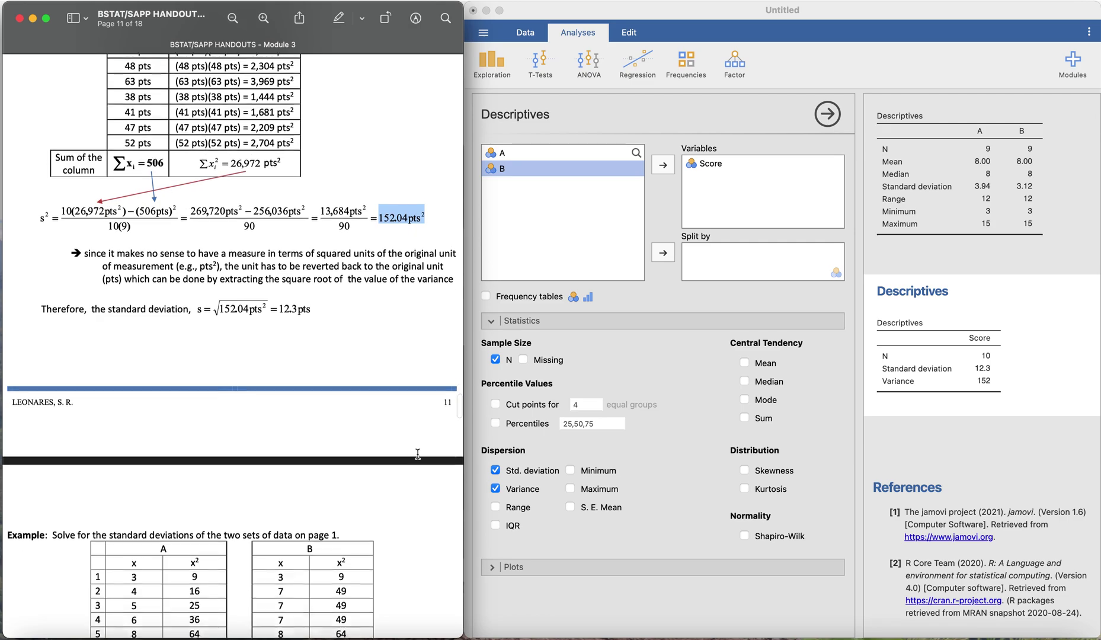
click(926, 196)
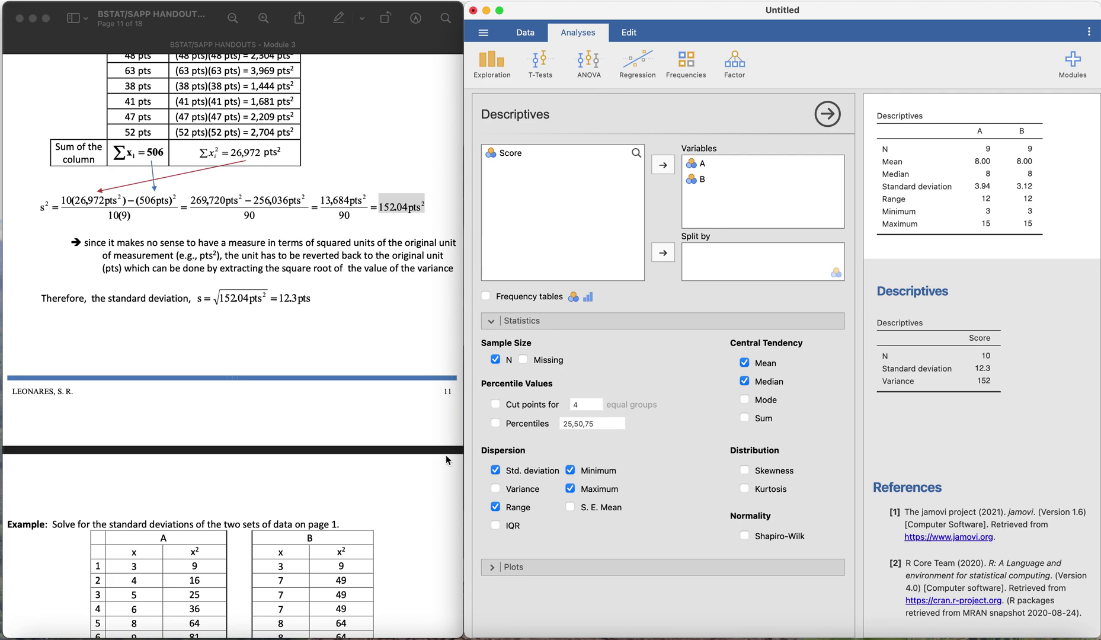
Reopen the A and B Descriptives options to add Variance, giving 15.5 and 9.75.
scroll(351, 481, down, 5)
scroll(351, 481, down, 8)
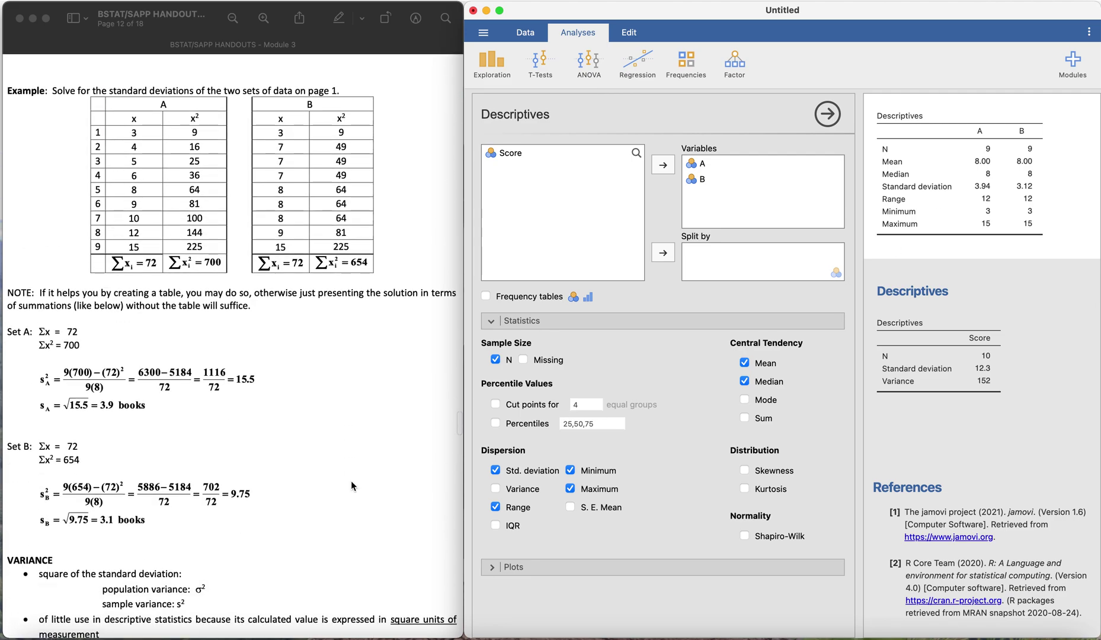
click(895, 361)
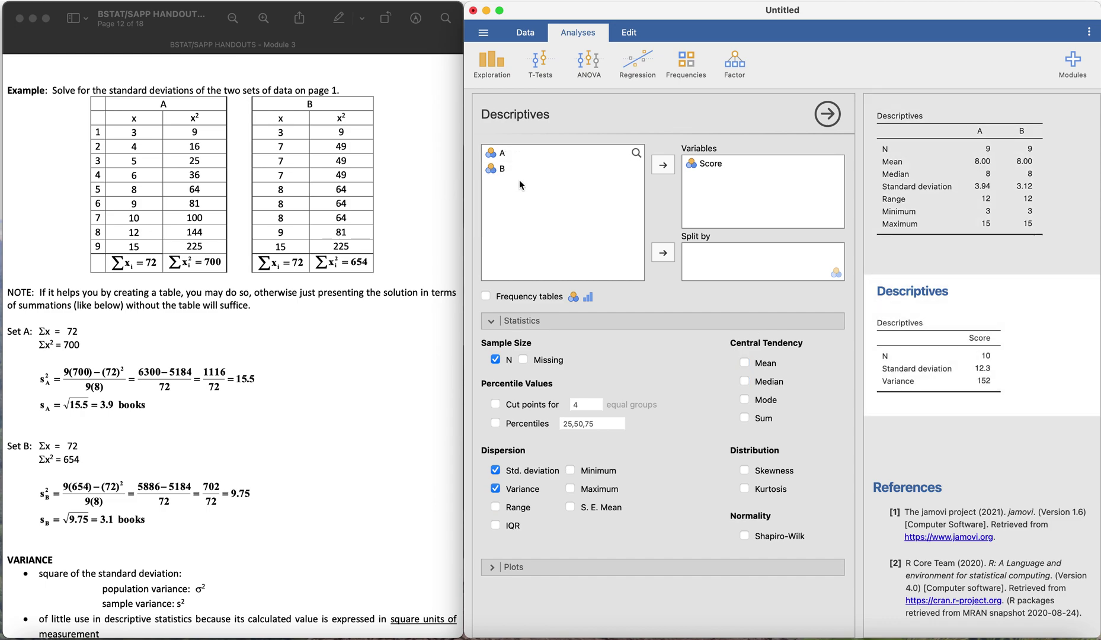
click(945, 198)
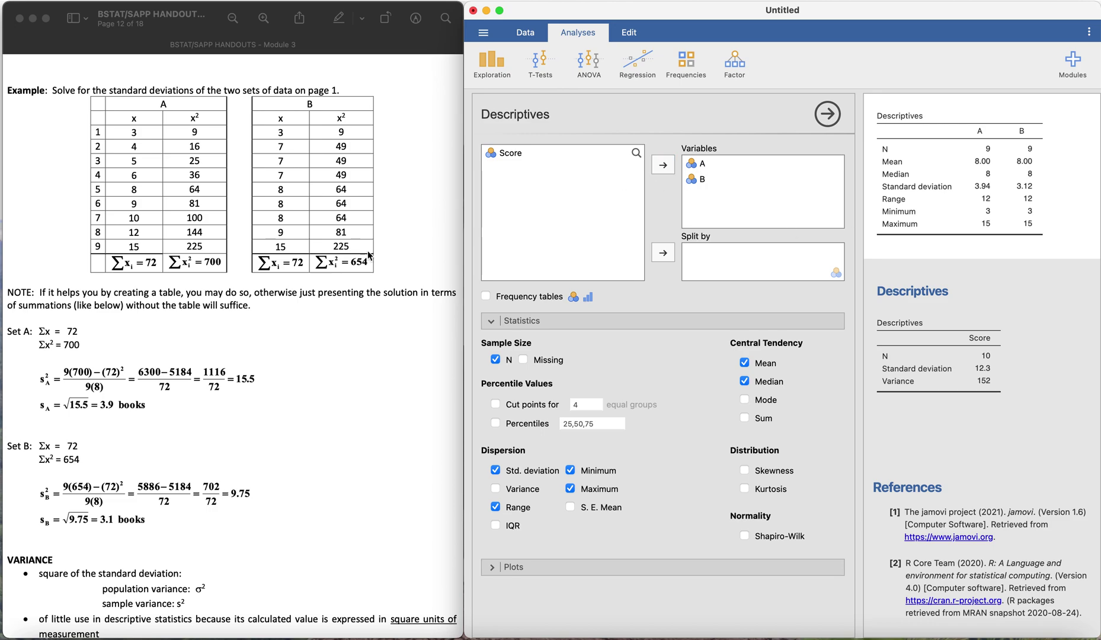
scroll(266, 376, down, 3)
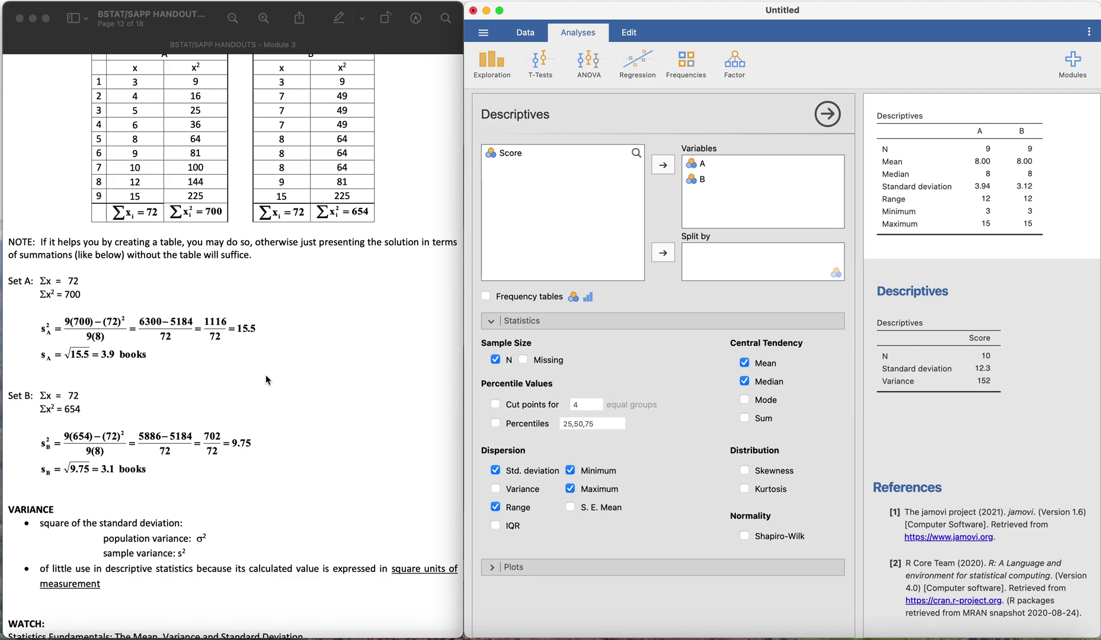
scroll(266, 380, up, 2)
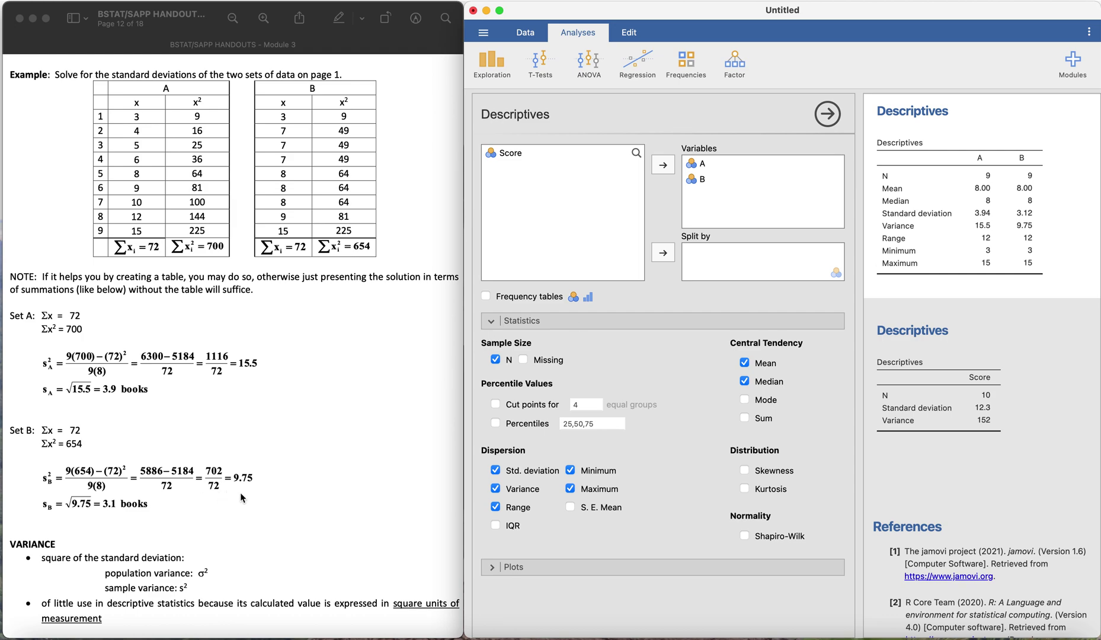
scroll(239, 492, down, 3)
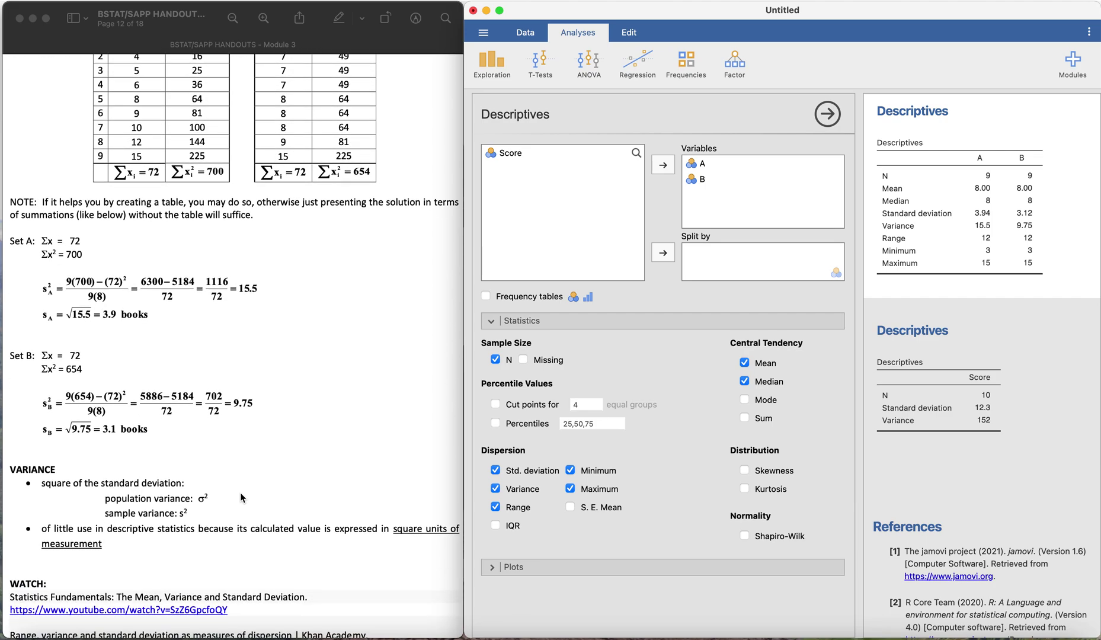
scroll(240, 498, down, 15)
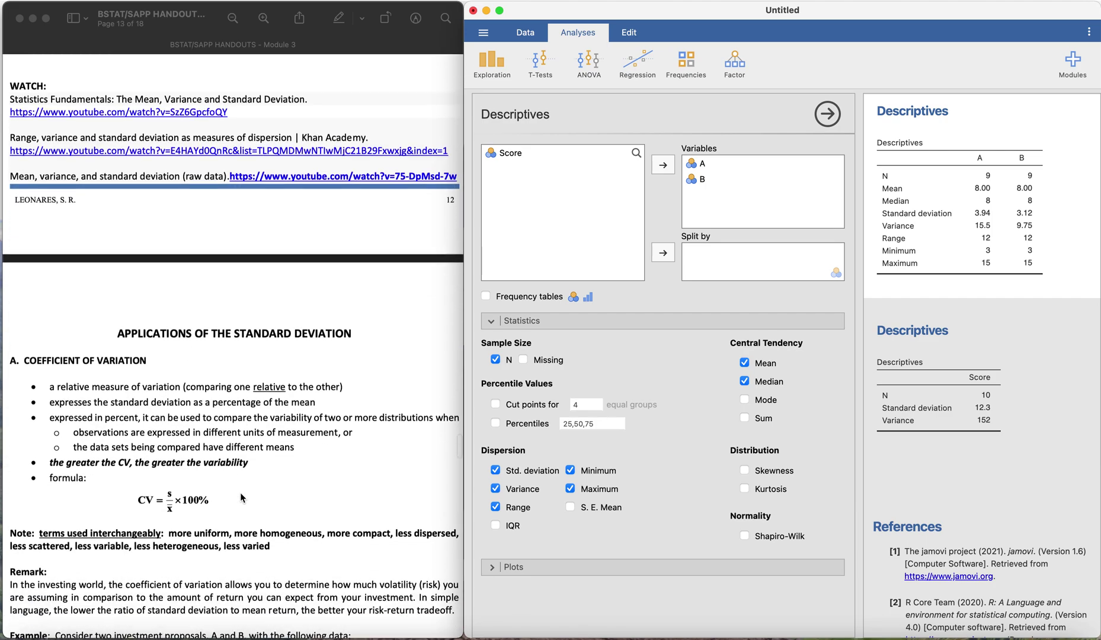
scroll(241, 496, down, 4)
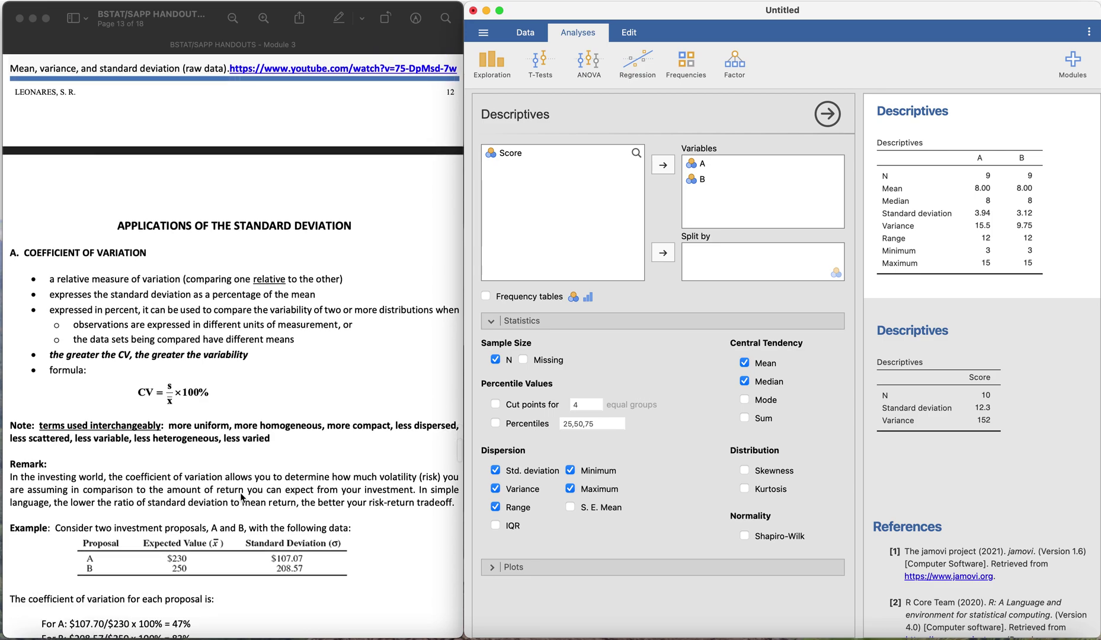
scroll(241, 495, down, 4)
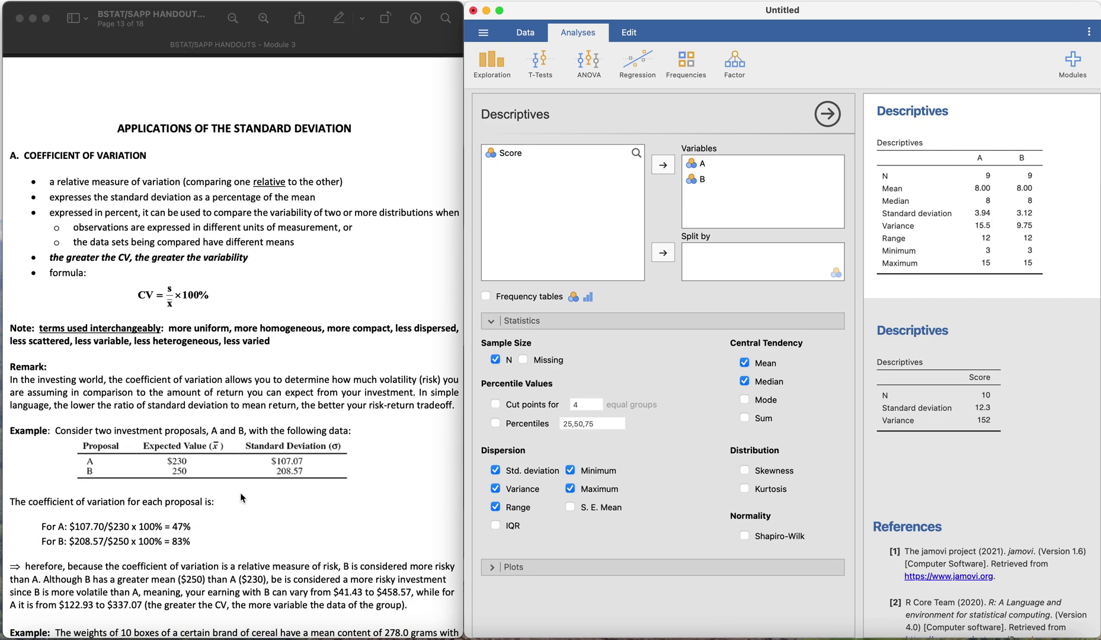
scroll(241, 496, up, 18)
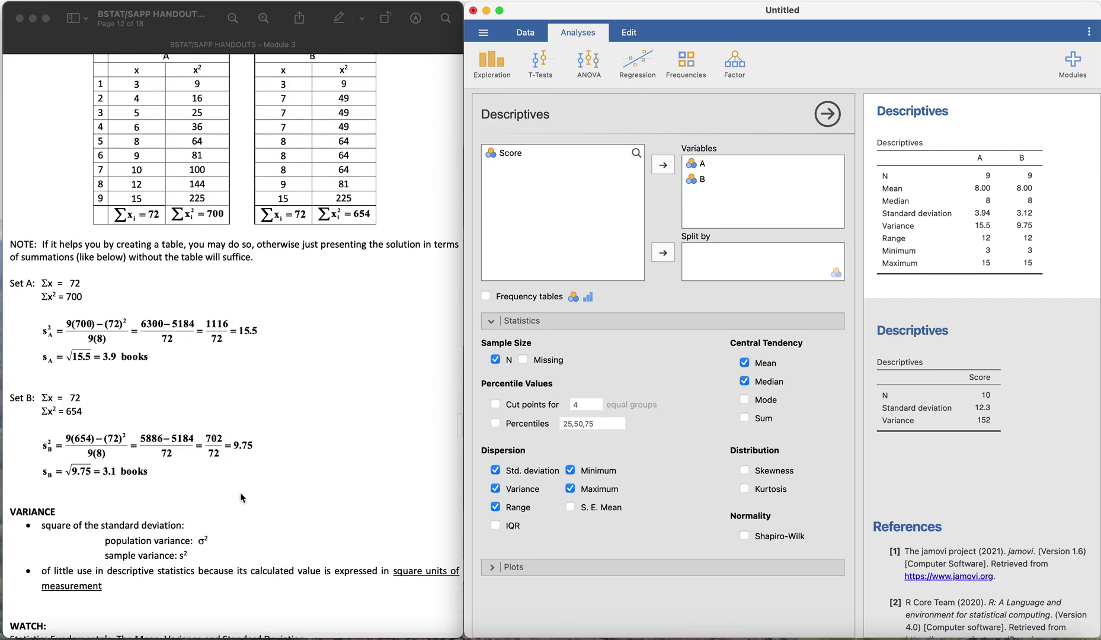
scroll(241, 493, up, 2)
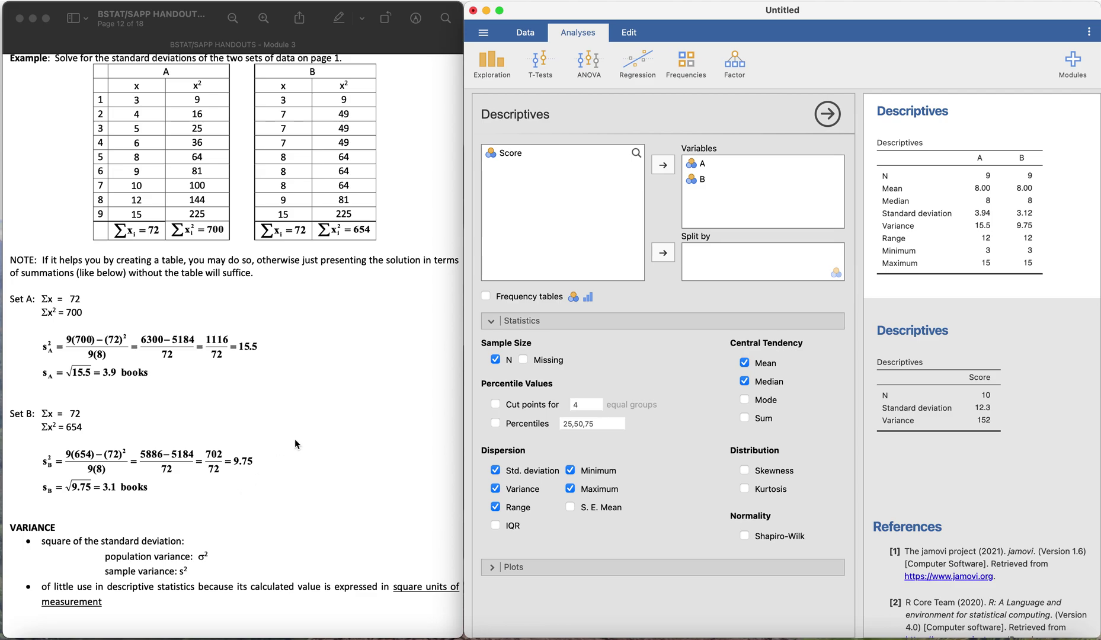
scroll(294, 438, up, 1)
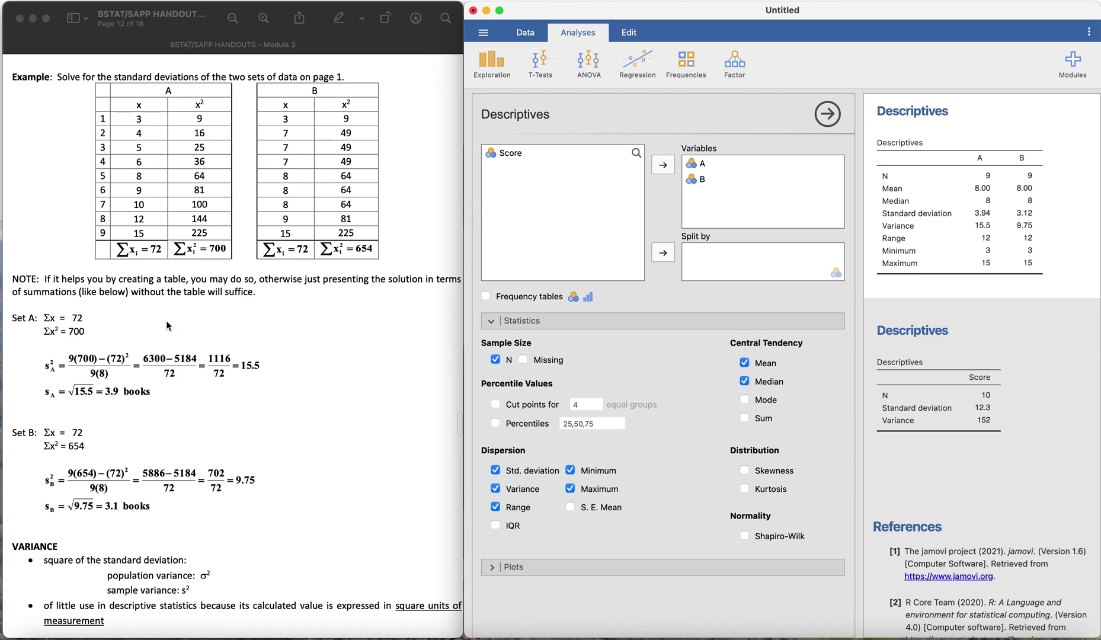